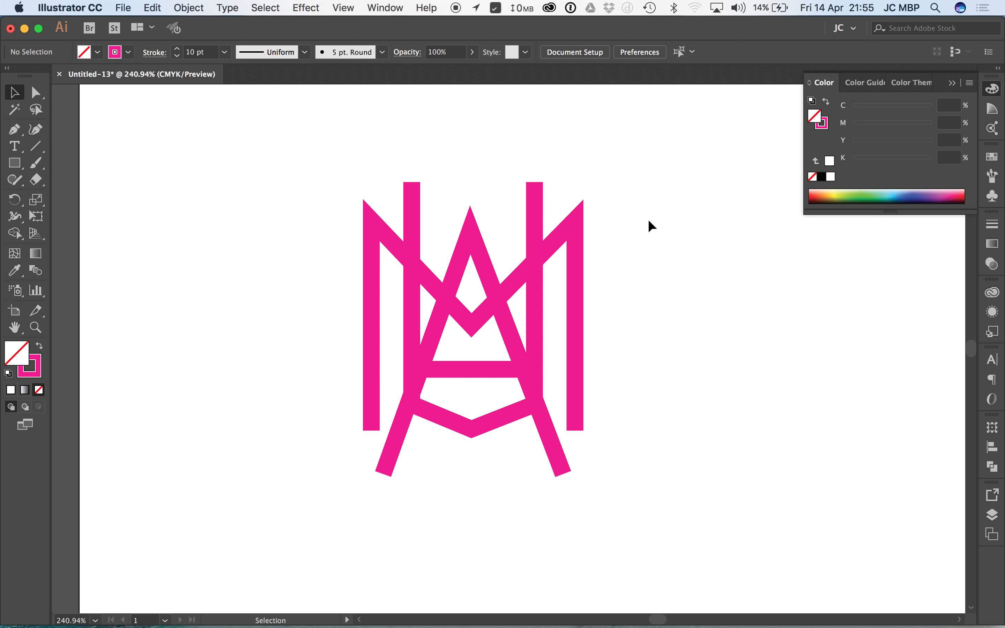
pyautogui.moveTo(675, 226); pyautogui.dragTo(492, 227)
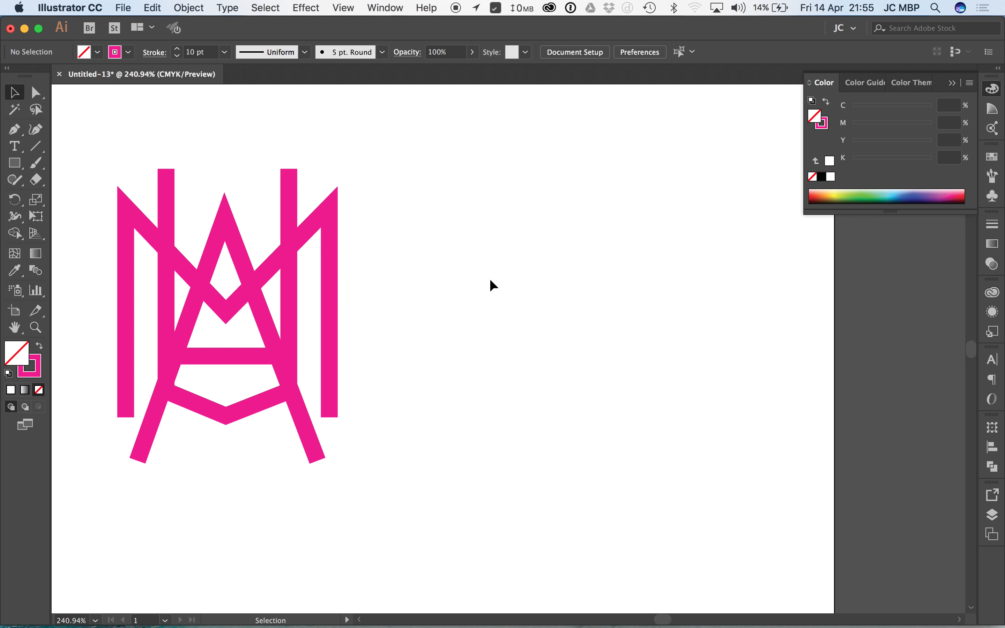
pyautogui.press('p')
pyautogui.click(430, 415)
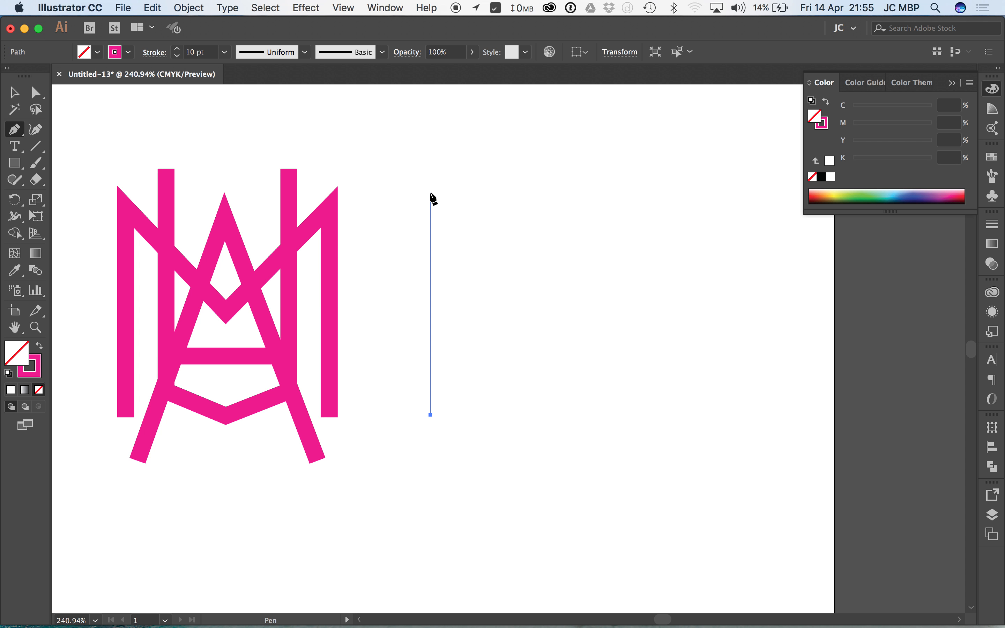
pyautogui.click(430, 186)
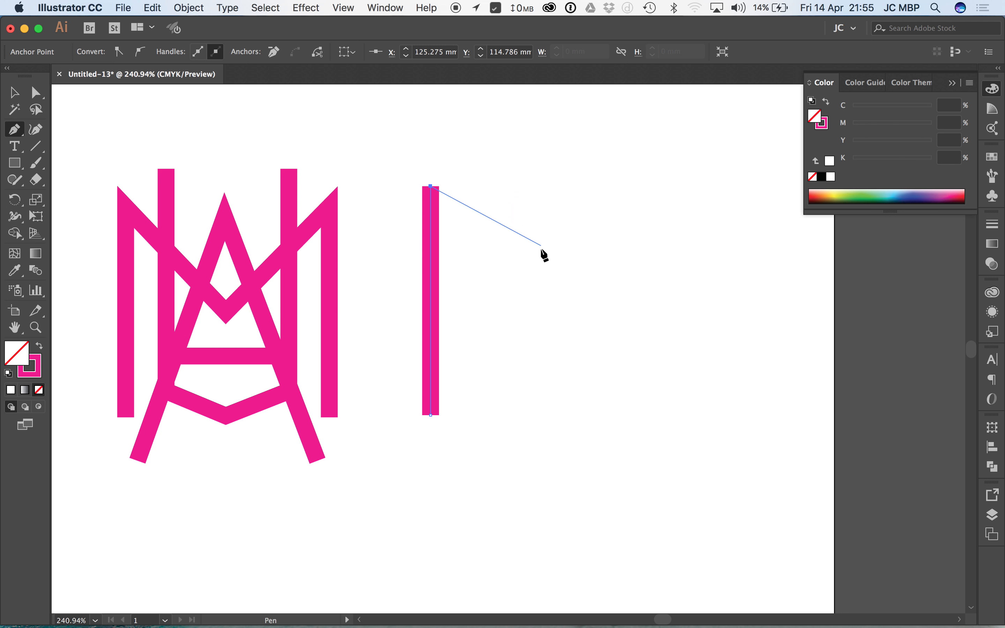
pyautogui.press('BackSpace')
pyautogui.press('BackSpace')
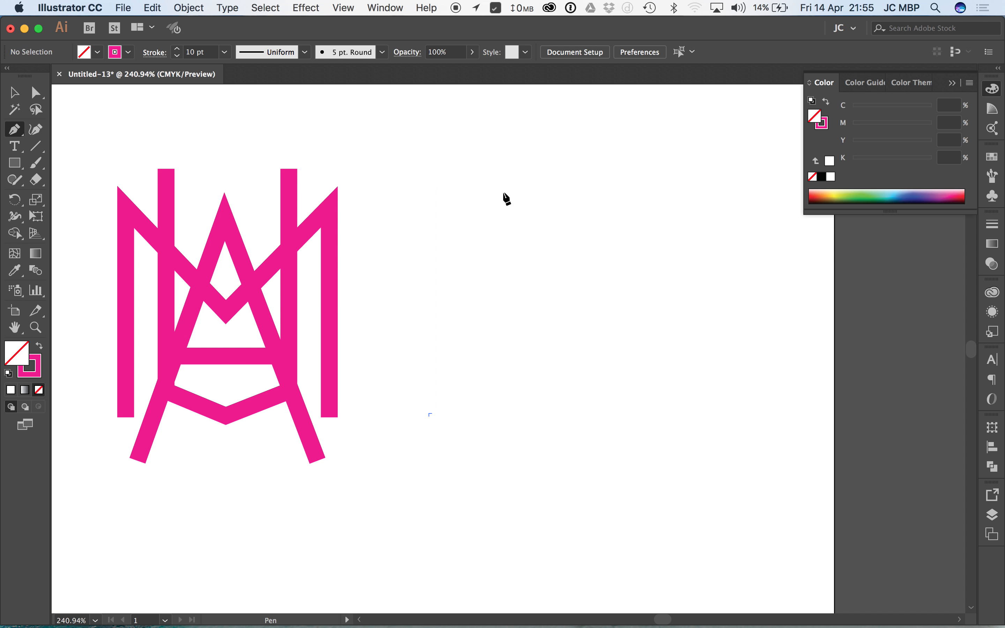
# - Draw the left half of an M beside the monogram with the Pen tool, as a vertical leg and descending diagonal, and turn on Smart Guides
pyautogui.click(442, 421)
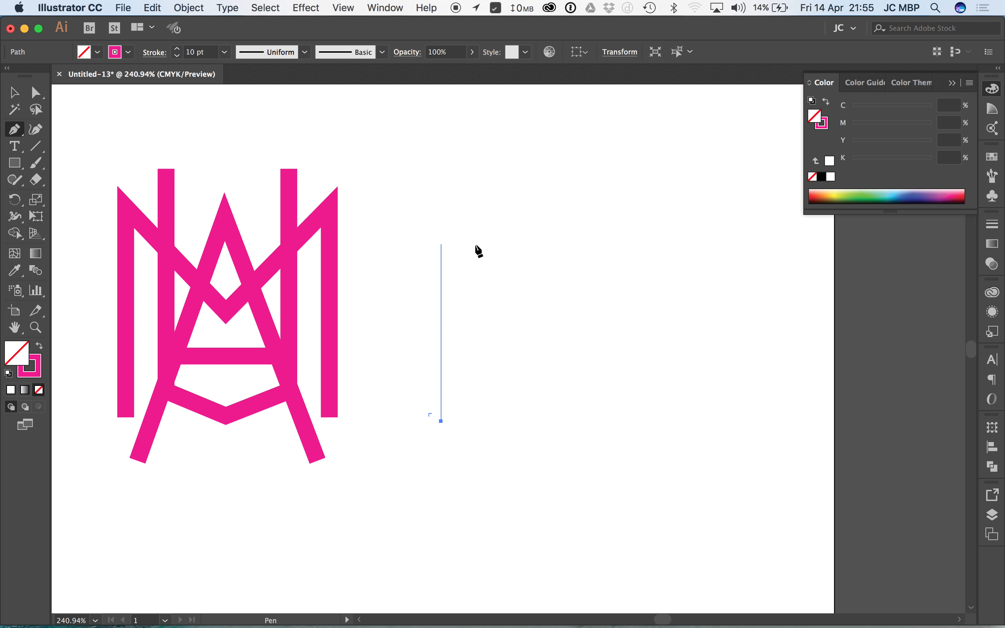
pyautogui.press('shift')
pyautogui.click(448, 249)
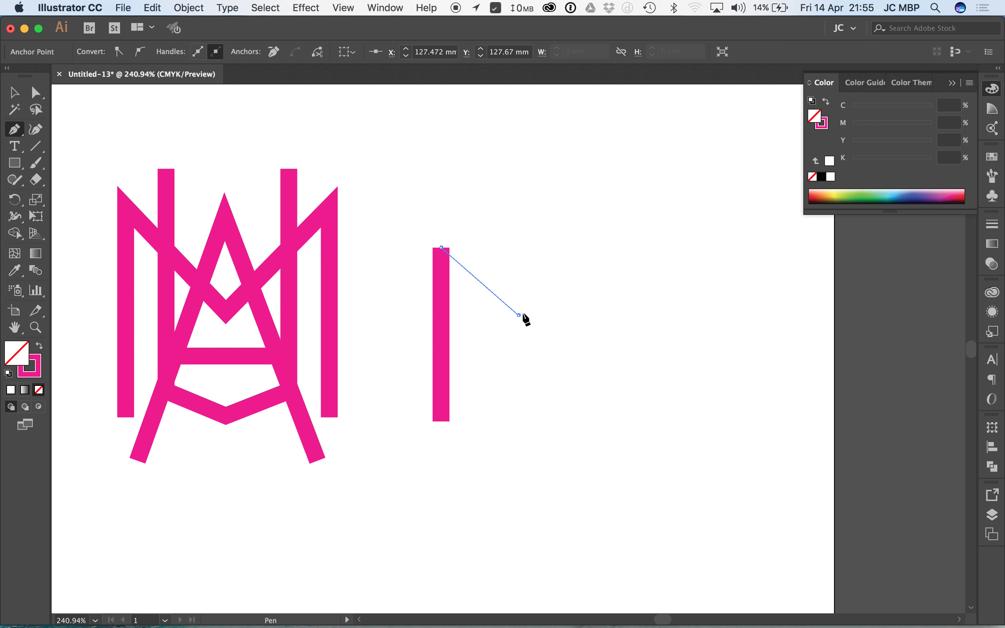
pyautogui.click(519, 315)
pyautogui.click(343, 8)
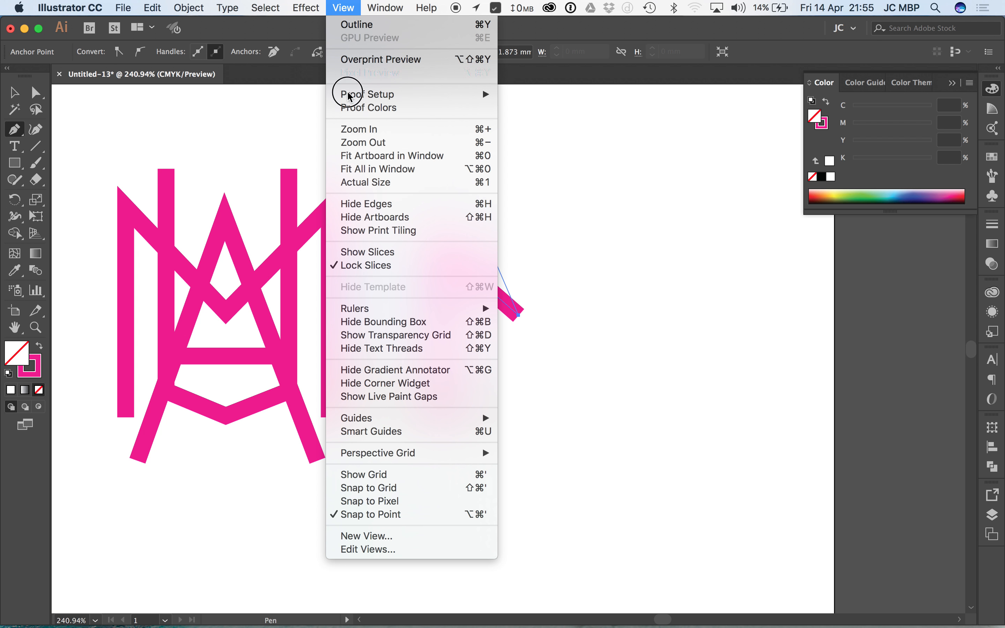
pyautogui.click(409, 432)
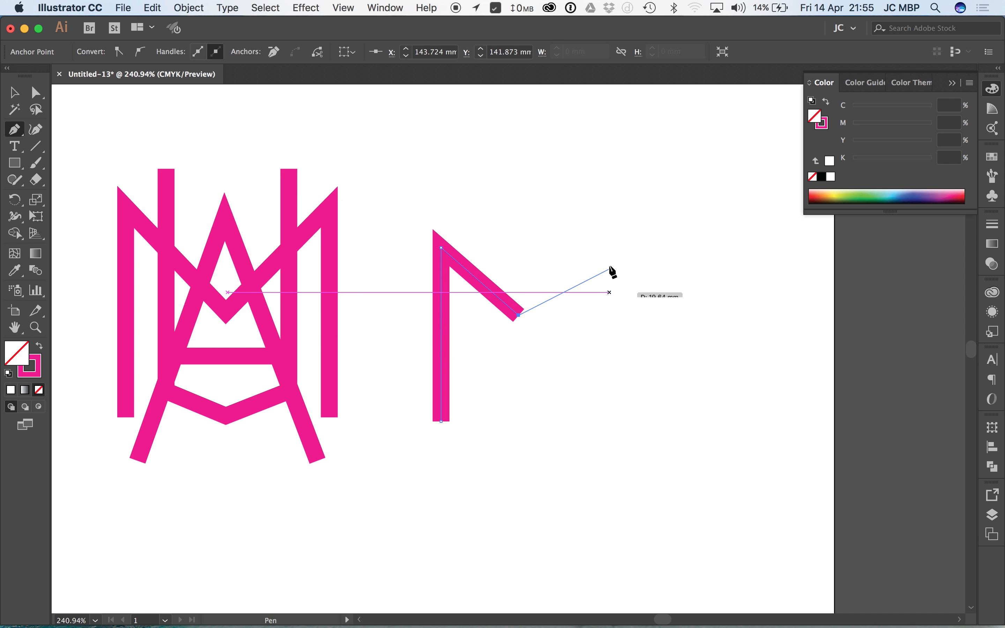
# - Try adding a rising diagonal to the half M, undo it and deselect the path
pyautogui.click(586, 248)
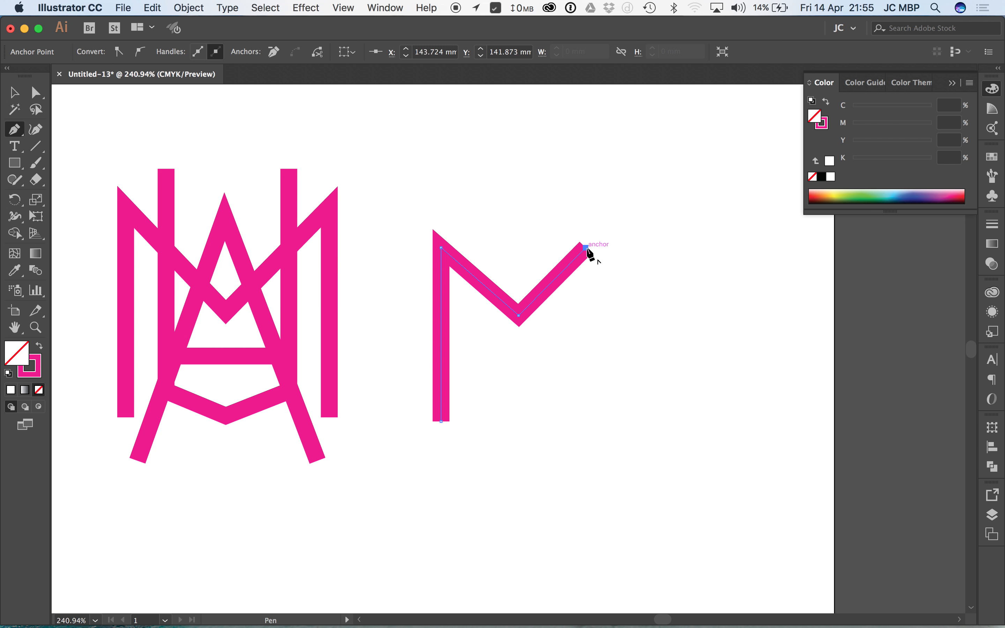
pyautogui.hotkey('ctrl', 'z')
pyautogui.press('v')
pyautogui.click(557, 263)
# - Switch to Any.do and add a sub-task named "join" to the "AI - Pen tool" task
pyautogui.press('super+Tab')
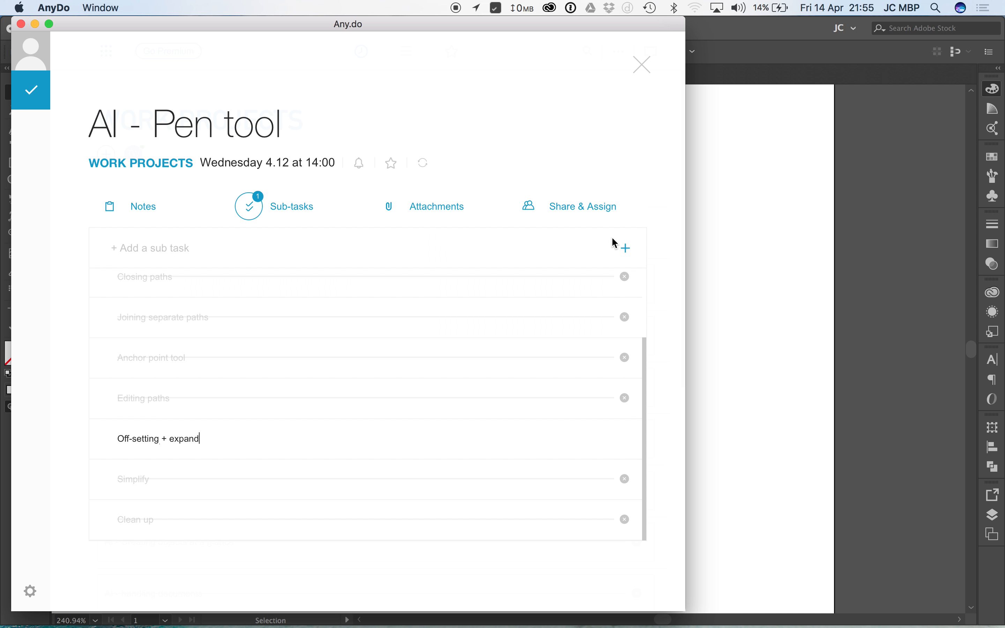
pyautogui.click(625, 253)
pyautogui.click(644, 323)
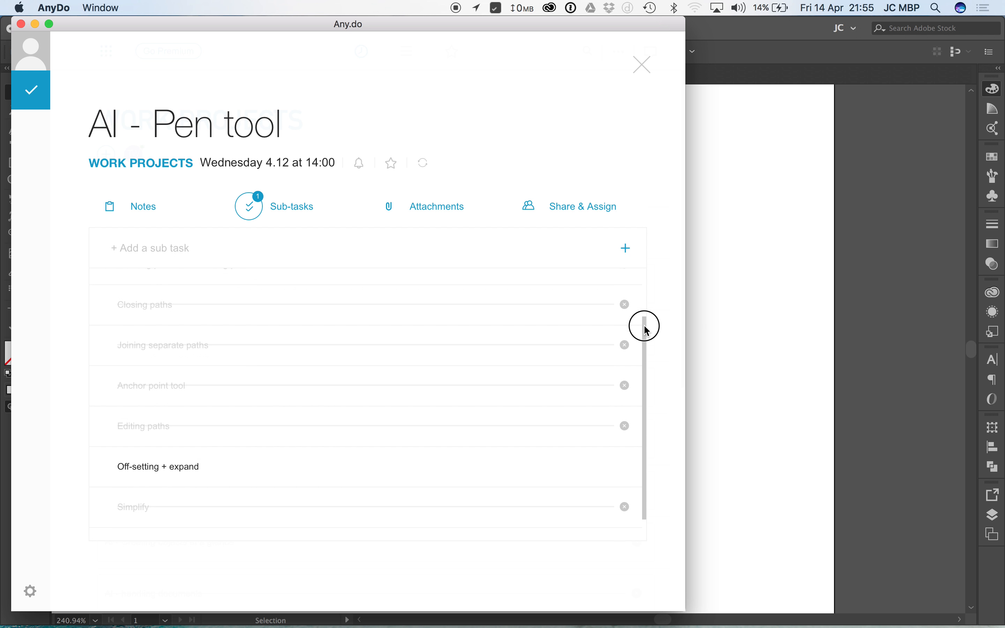
pyautogui.write('join')
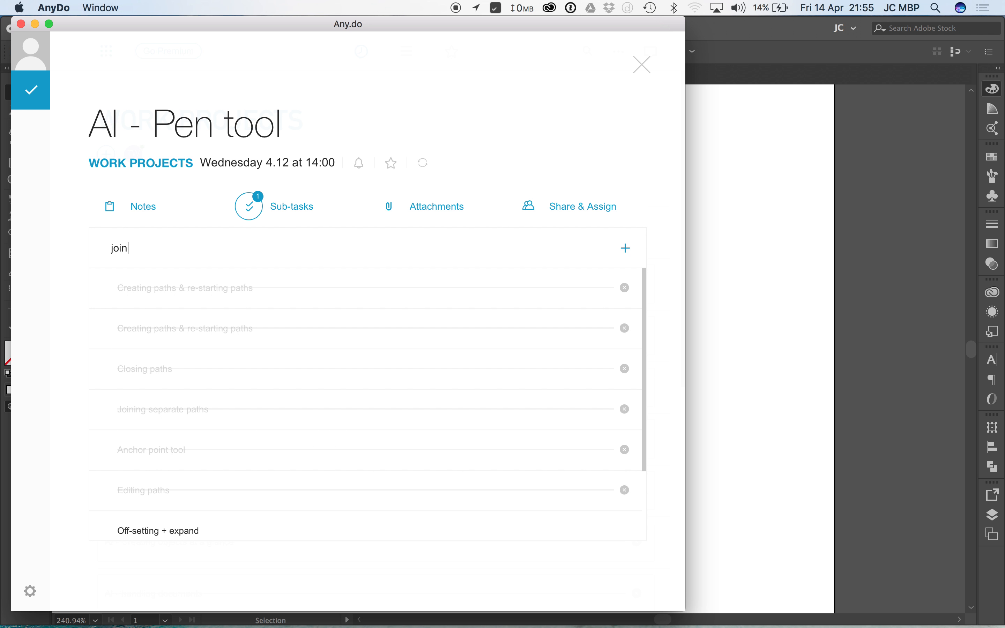
pyautogui.press('Return')
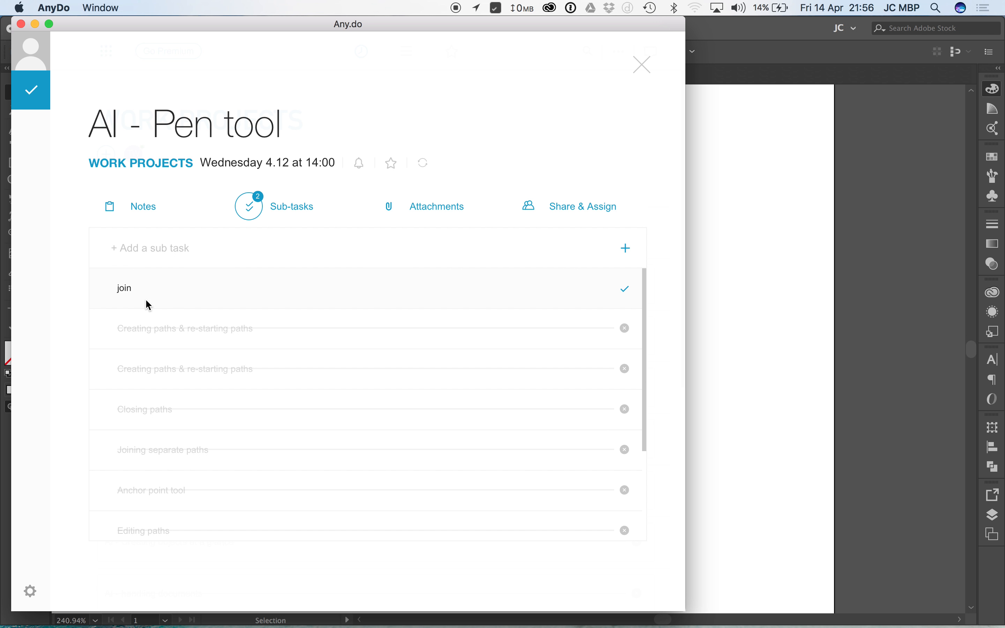
# - Switch back to Illustrator and make a reflected copy of the half M across the vertical axis
pyautogui.click(762, 258)
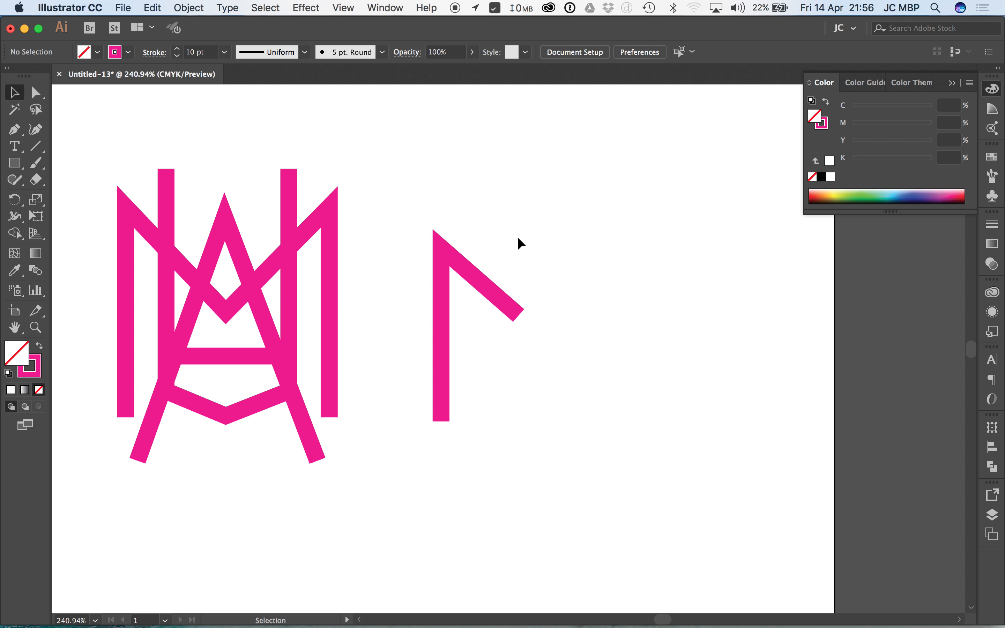
pyautogui.moveTo(518, 247); pyautogui.dragTo(462, 352)
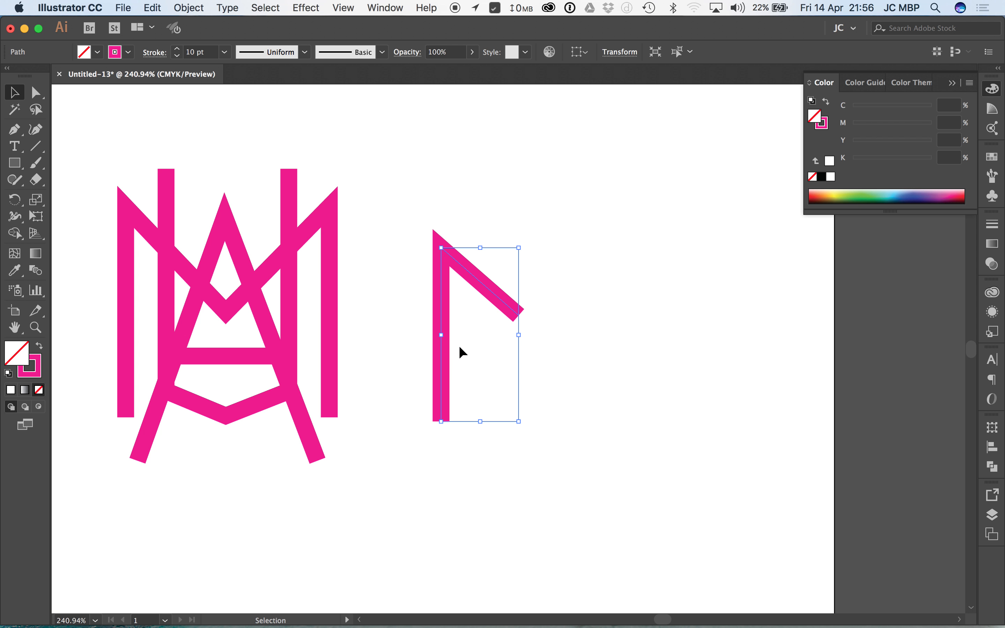
pyautogui.rightClick(468, 280)
pyautogui.click(579, 476)
pyautogui.click(638, 525)
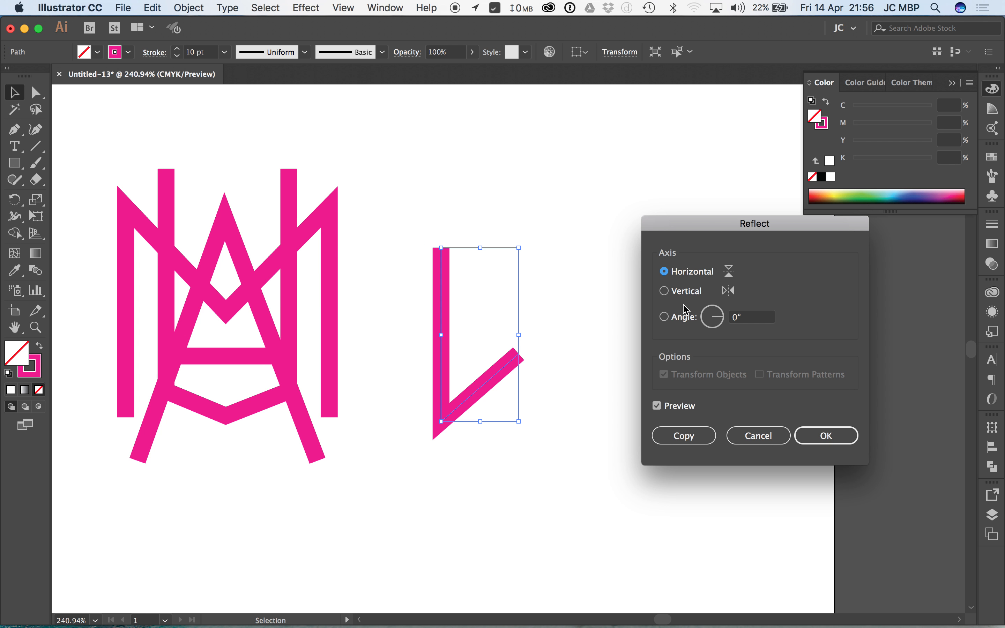
pyautogui.click(684, 292)
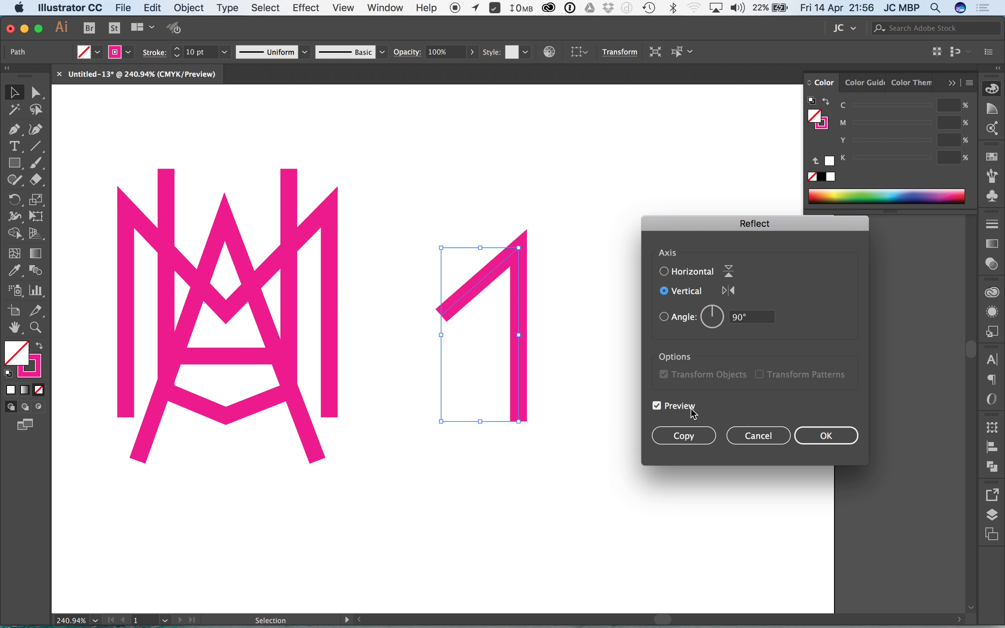
pyautogui.click(693, 441)
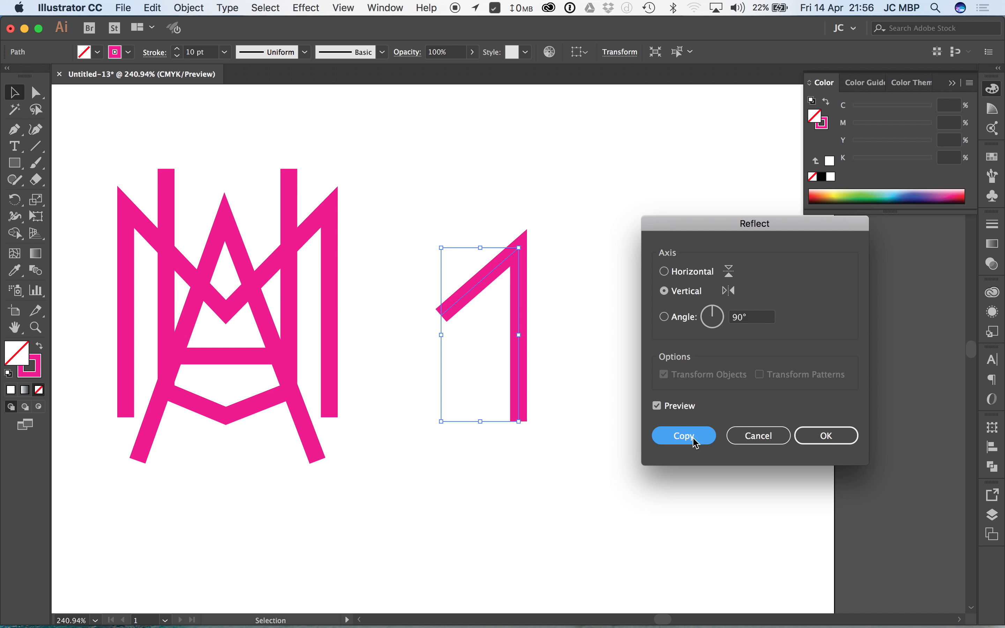
# - Move the reflected half opposite the original and, using Outline view, snap its inner endpoint onto the original's inner endpoint
pyautogui.moveTo(514, 257); pyautogui.dragTo(628, 252)
pyautogui.click(558, 336)
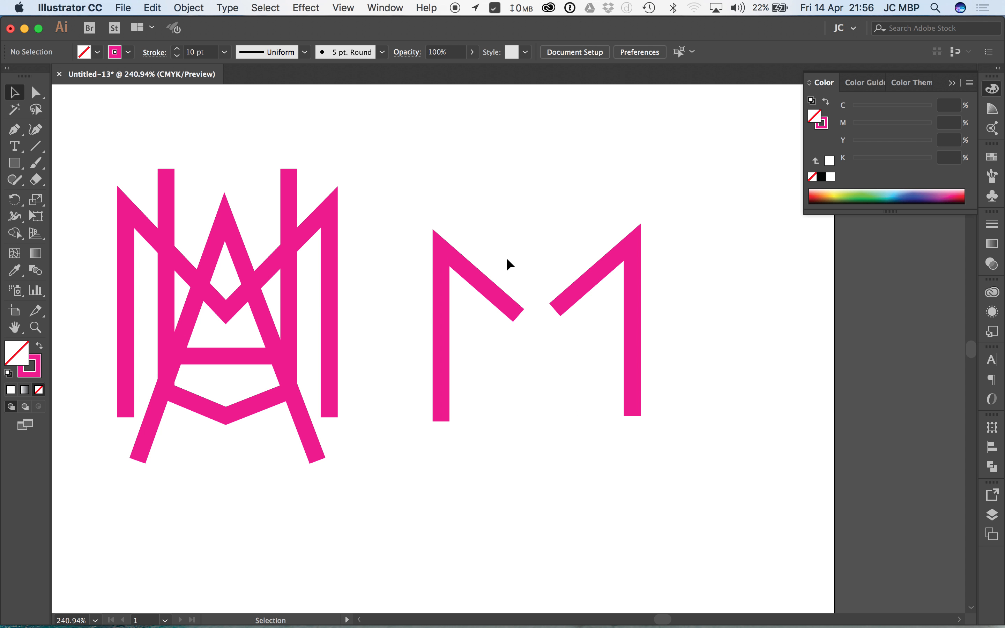
pyautogui.click(343, 7)
pyautogui.press('super+y')
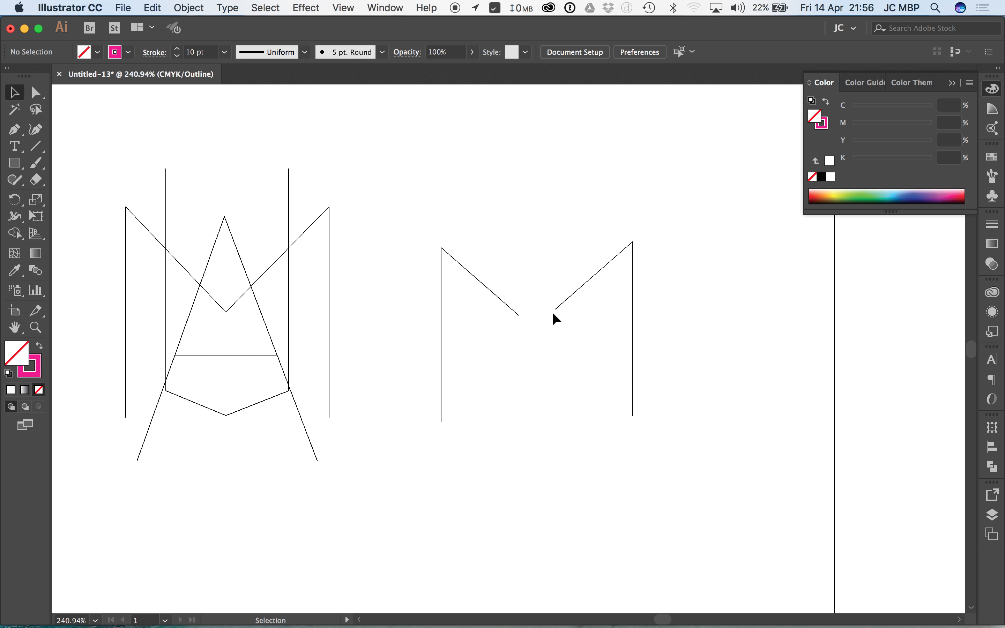
pyautogui.moveTo(554, 310); pyautogui.dragTo(520, 315)
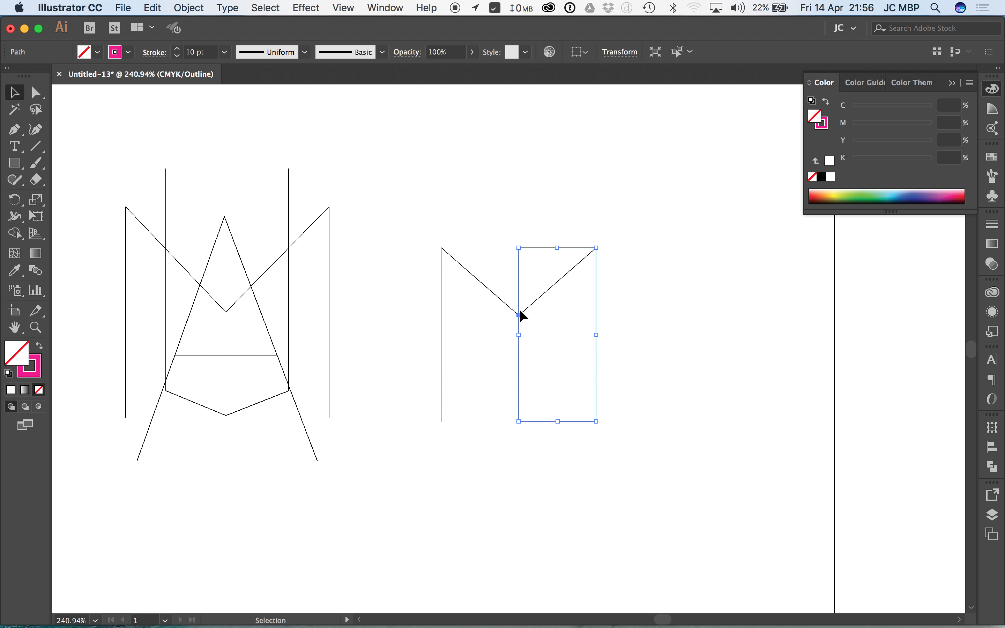
pyautogui.click(510, 349)
pyautogui.press('super+y')
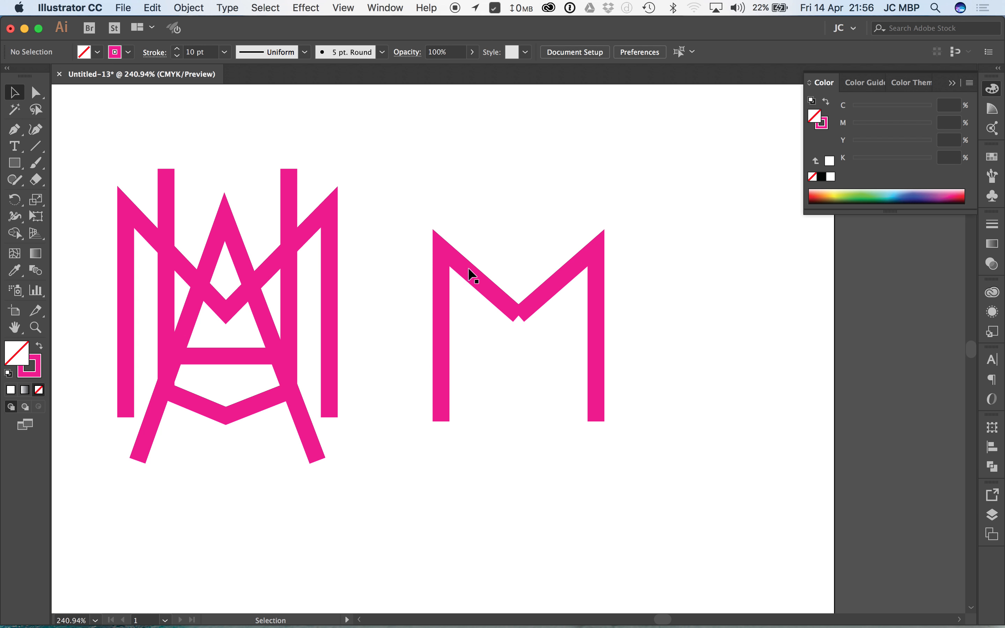
# - Examine the M's two halves at their meeting point in Outline view and return to Preview
pyautogui.press('super+y')
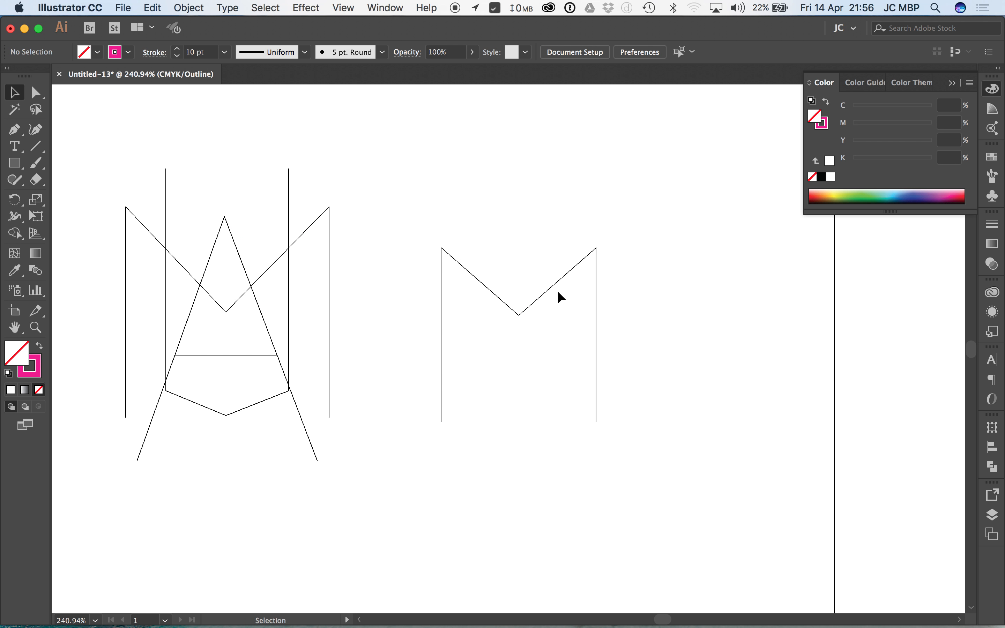
pyautogui.moveTo(596, 291)
pyautogui.mouseDown()
pyautogui.moveTo(624, 292)
pyautogui.moveTo(601, 292)
pyautogui.mouseUp()
pyautogui.click(539, 343)
pyautogui.press('super+y')
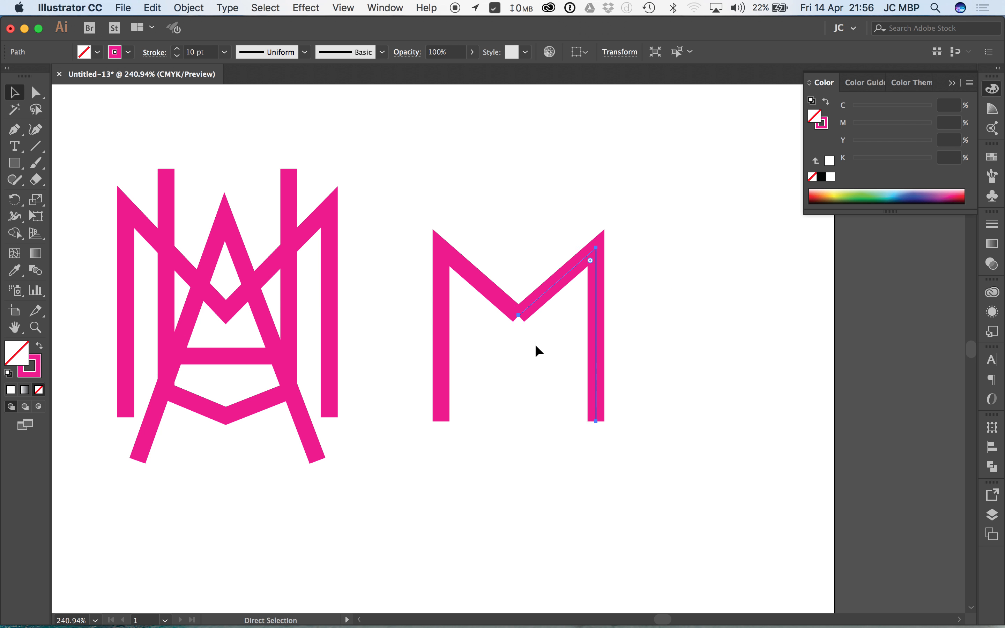
# - Select the two overlapping anchor points at the M's centre with Direct Selection and join them into one continuous path
pyautogui.click(36, 92)
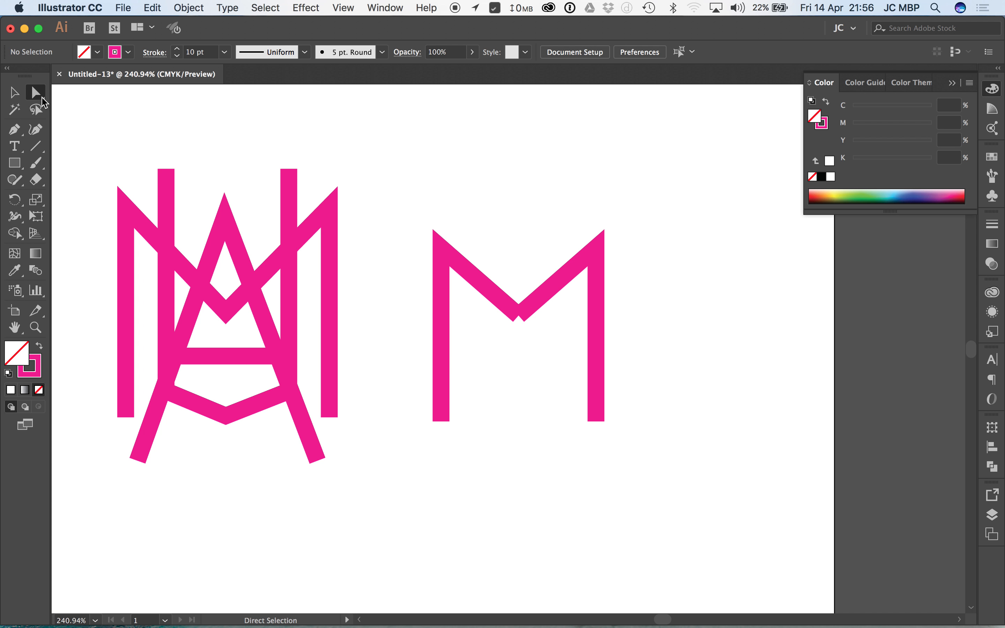
pyautogui.moveTo(482, 348)
pyautogui.mouseDown()
pyautogui.moveTo(530, 328)
pyautogui.moveTo(550, 287)
pyautogui.moveTo(520, 321)
pyautogui.moveTo(520, 218)
pyautogui.mouseUp()
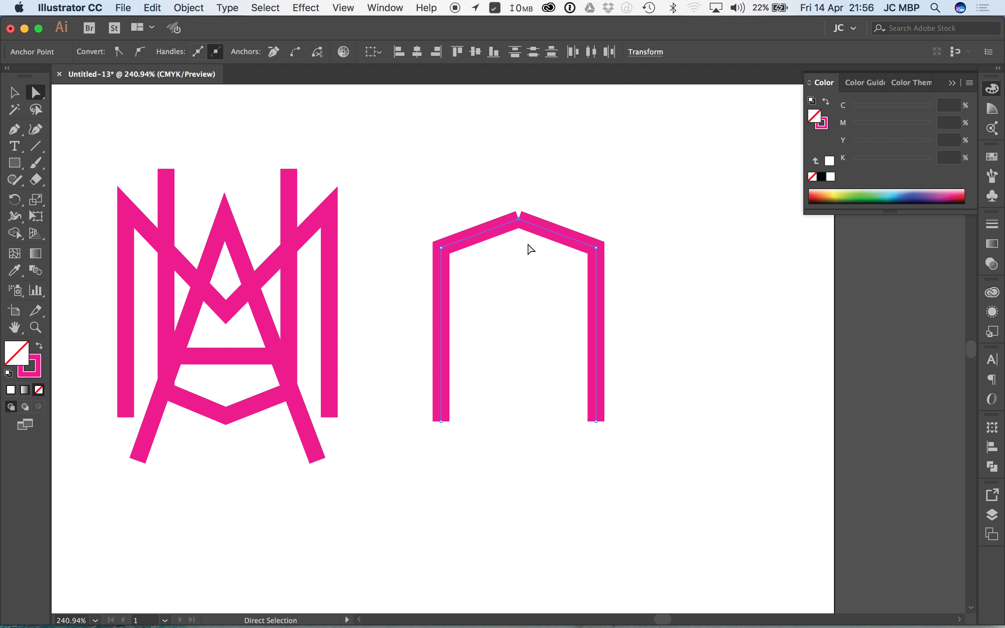
pyautogui.press('super+z')
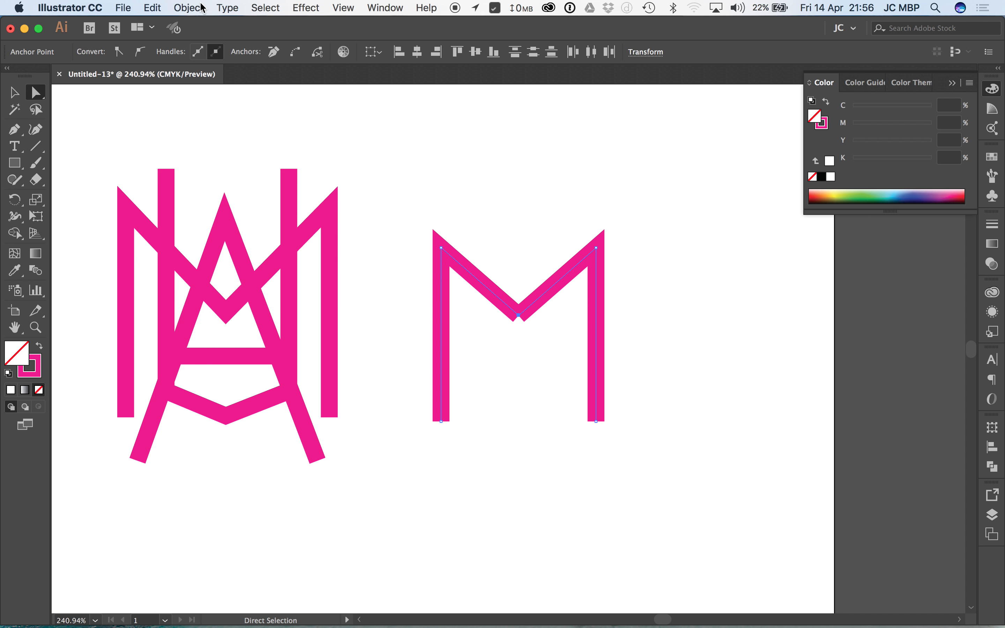
pyautogui.click(189, 7)
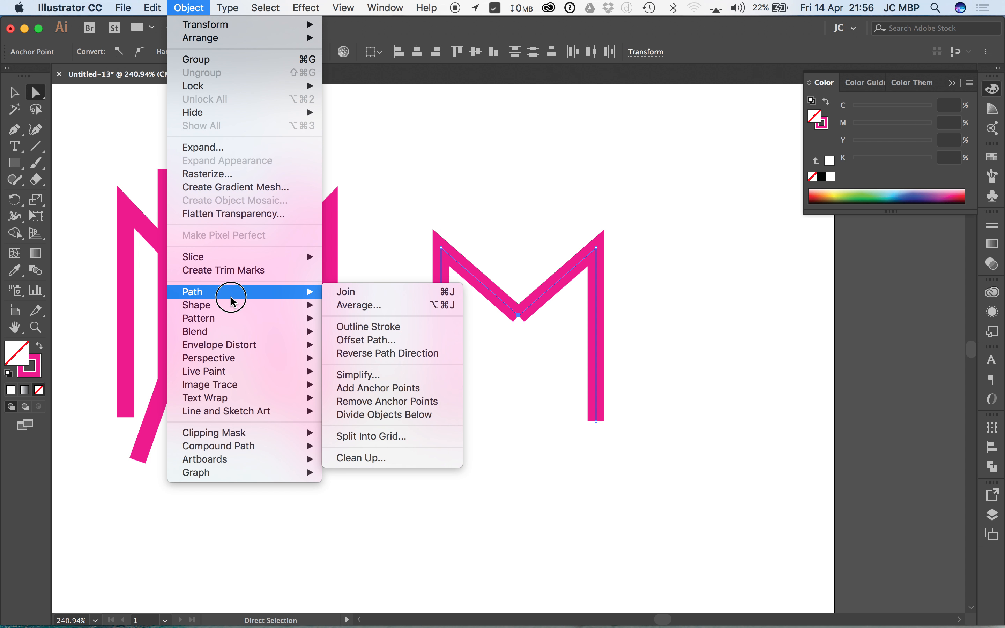
pyautogui.moveTo(307, 292)
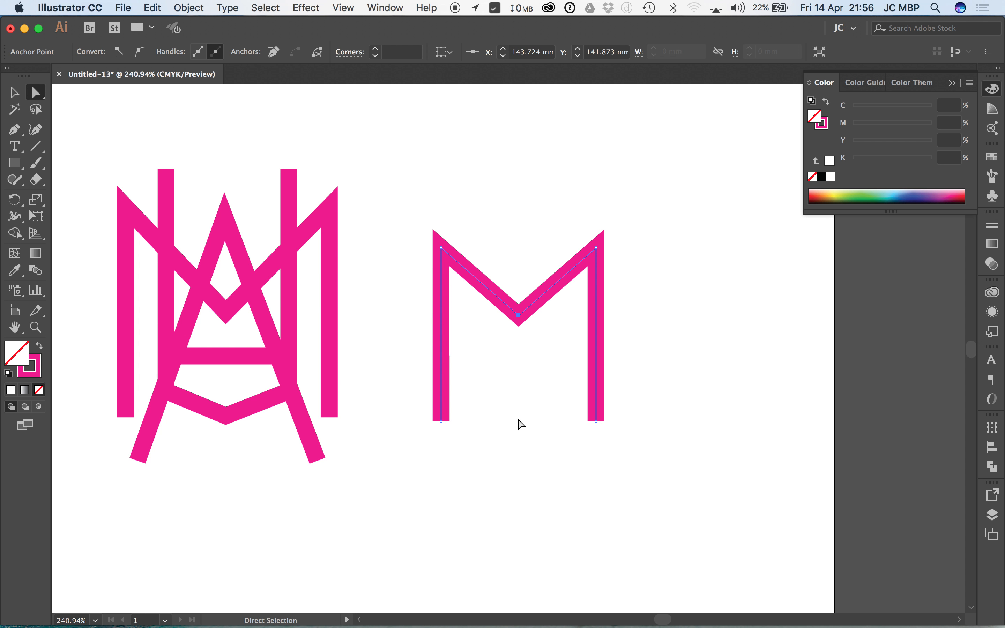
# - Try moving the M's joined centre anchor down to the base of its legs, undo the move and deselect
pyautogui.click(534, 401)
pyautogui.moveTo(519, 315); pyautogui.dragTo(533, 447)
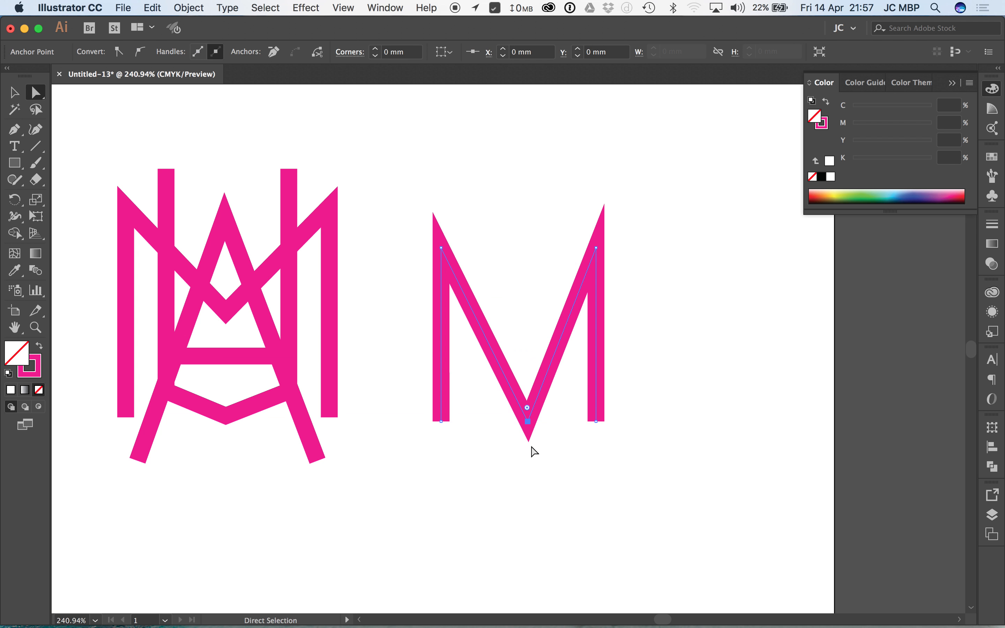
pyautogui.press('super+z')
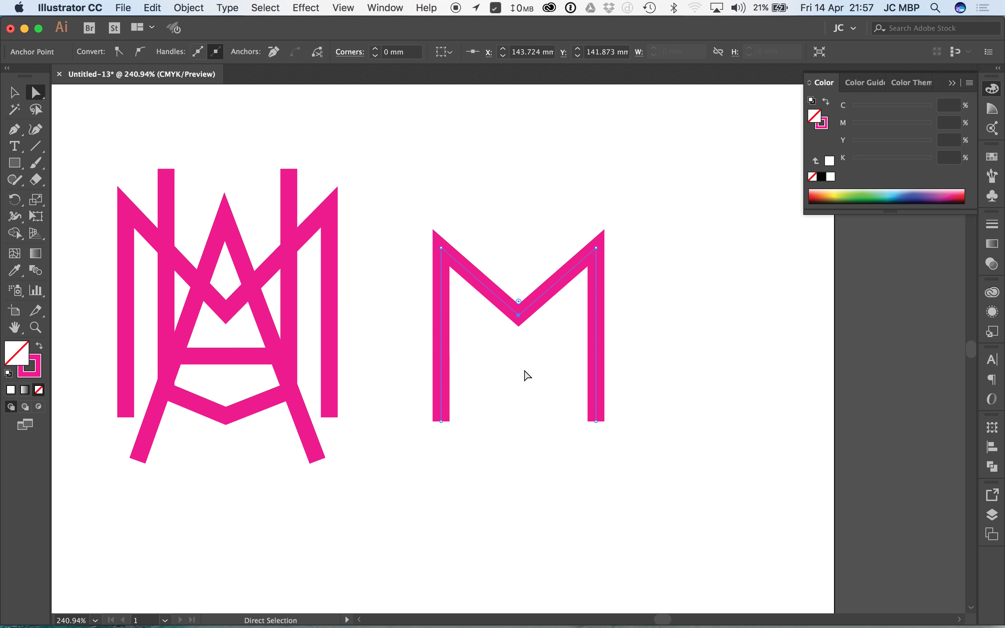
pyautogui.click(520, 368)
pyautogui.click(510, 400)
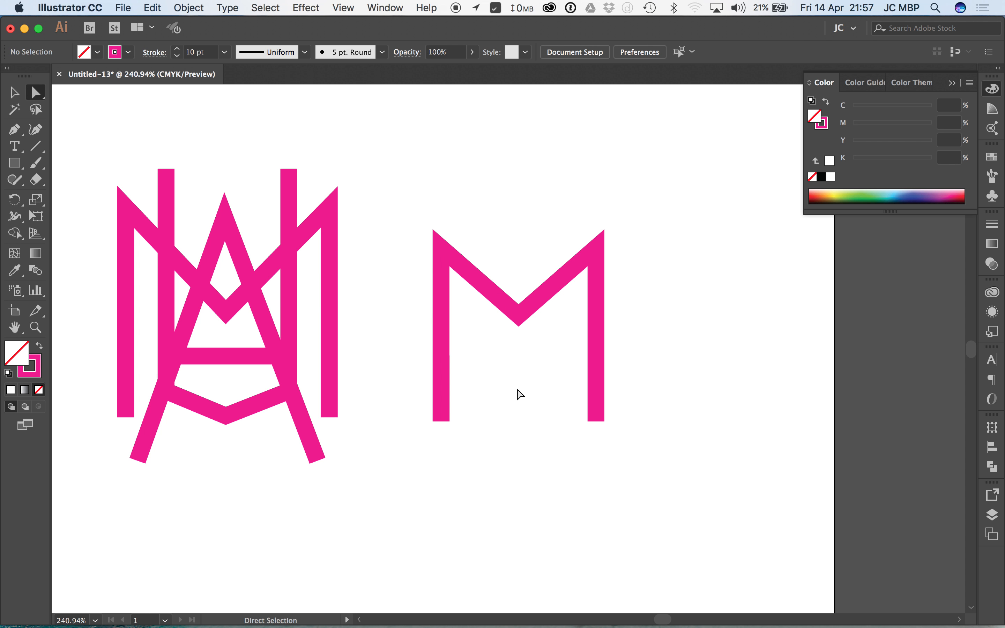
# - Draw an open two-segment L-shaped path below the M's left leg with the Pen tool
pyautogui.press('p')
pyautogui.click(474, 476)
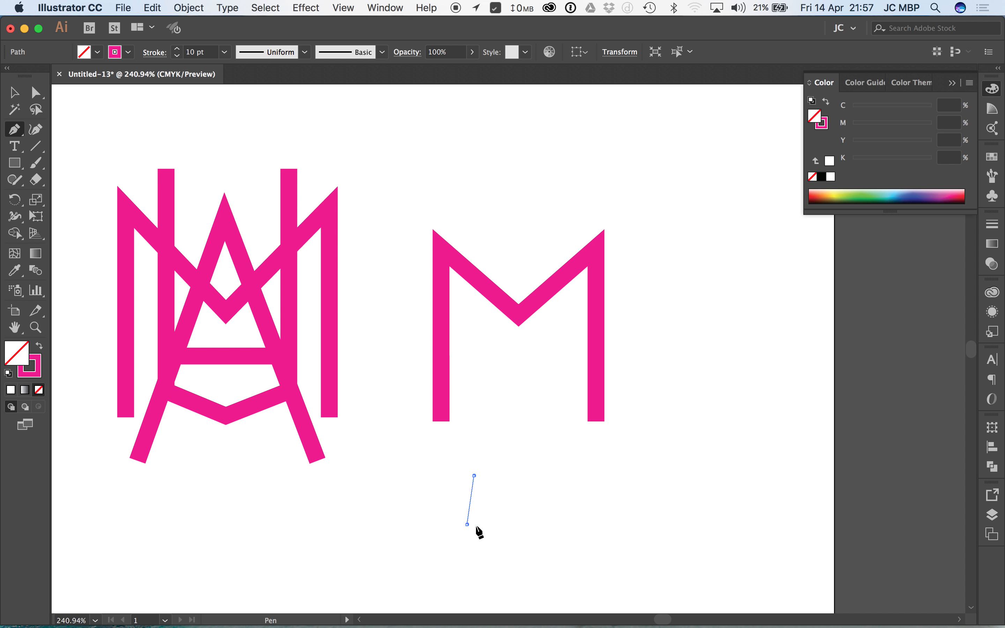
pyautogui.click(468, 525)
pyautogui.click(533, 520)
pyautogui.press('v')
# - Draw a separate open reversed-L path below the M's right leg, leaving a gap between its end and the first L
pyautogui.press('p')
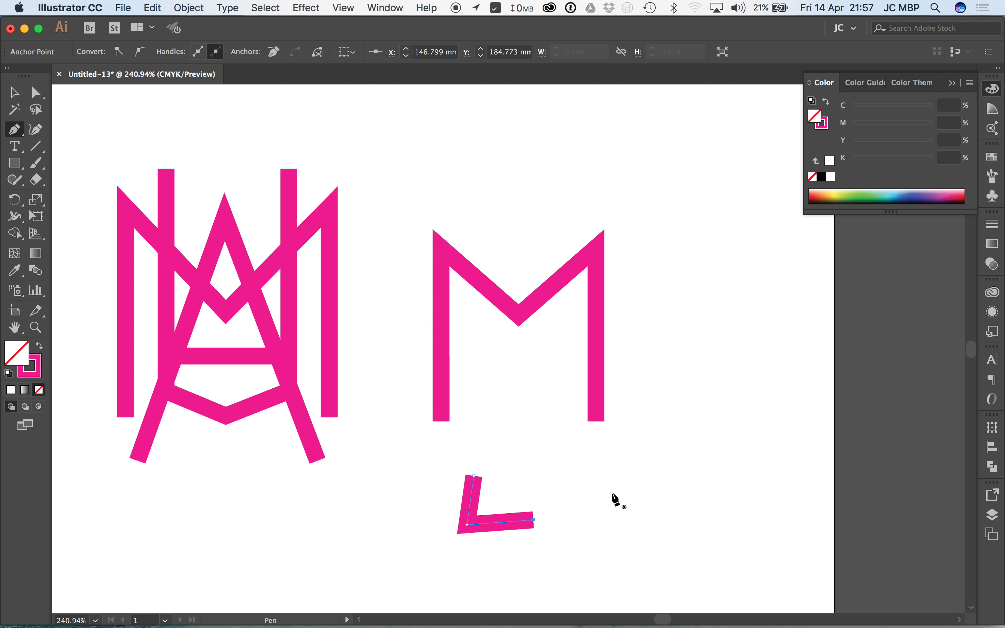
pyautogui.click(616, 476)
pyautogui.click(616, 521)
pyautogui.click(574, 521)
pyautogui.press('v')
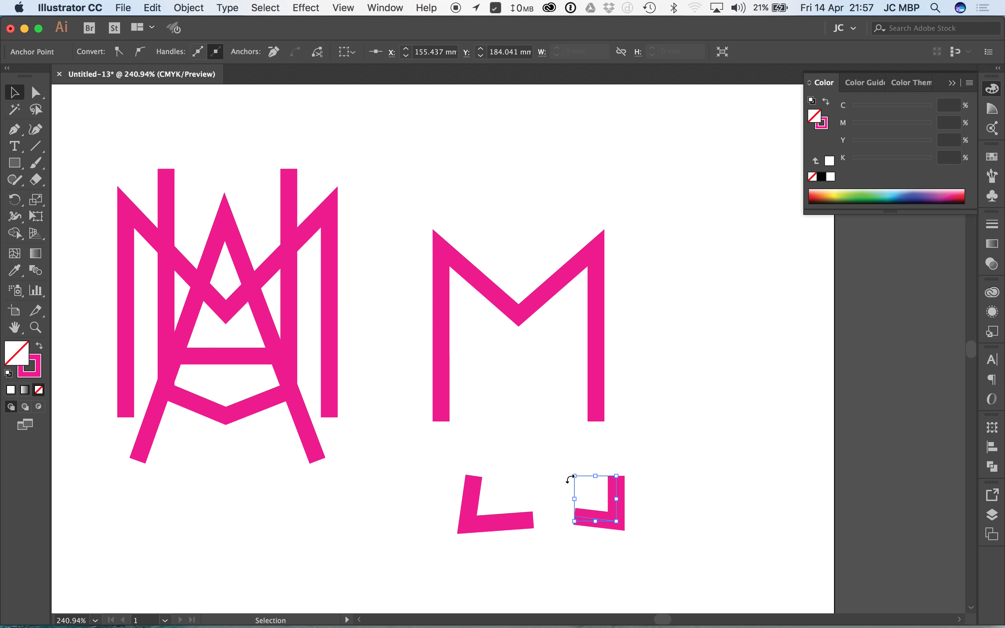
# - Select the facing end anchors of the two L-shaped paths with Direct Selection and join them with a connecting segment
pyautogui.press('a')
pyautogui.moveTo(513, 481); pyautogui.dragTo(583, 554)
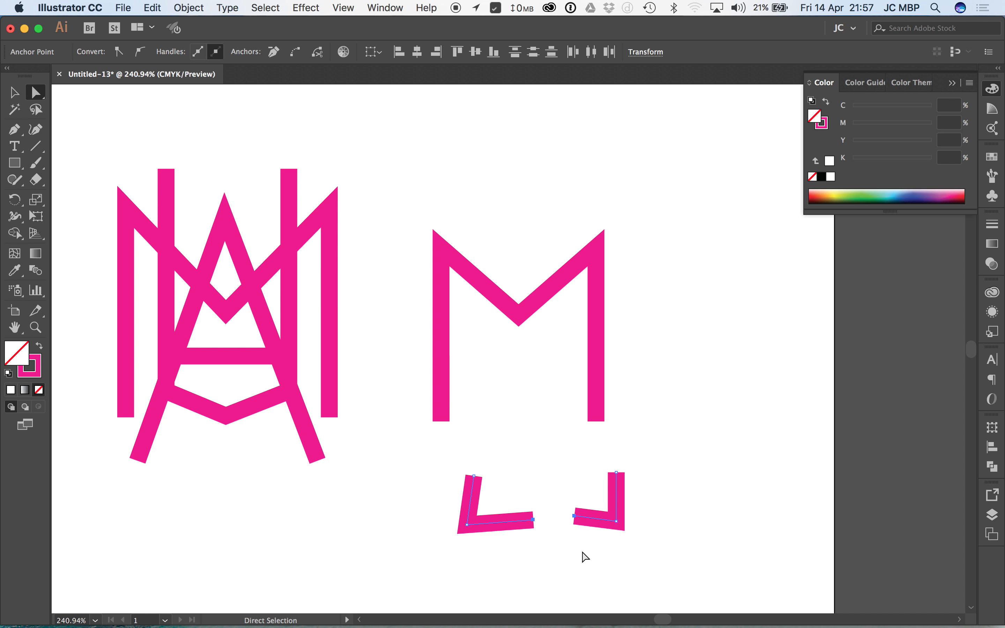
pyautogui.click(197, 8)
pyautogui.moveTo(265, 287)
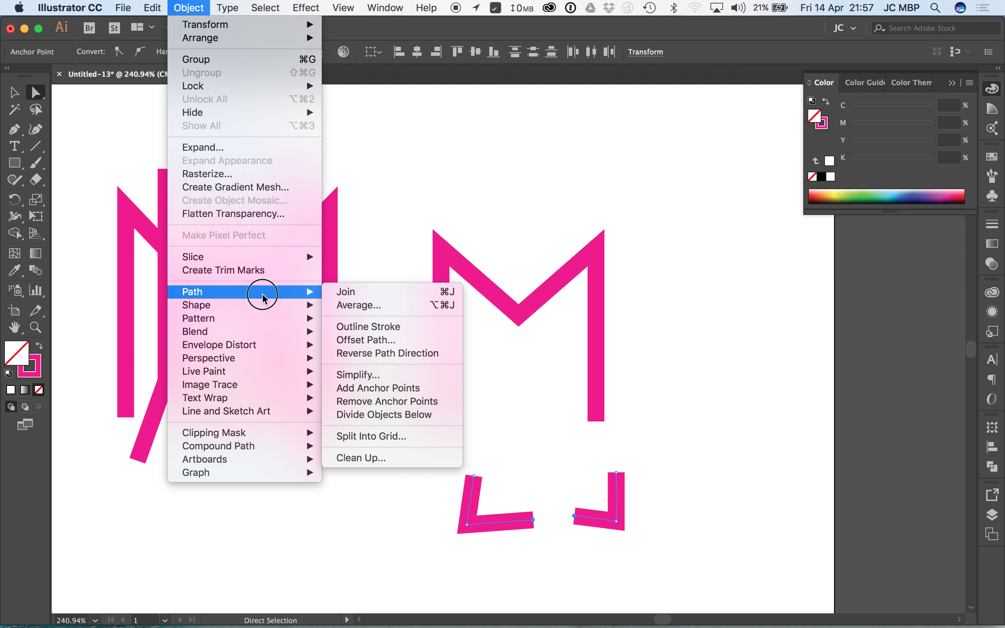
pyautogui.click(363, 296)
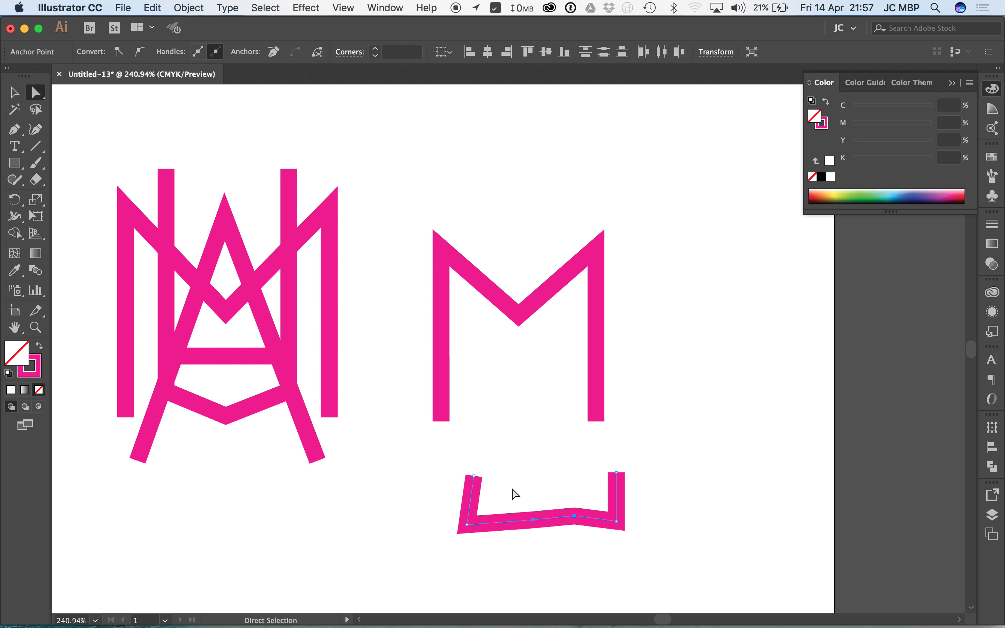
# - Delete the connecting segment, try moving the right path's open end onto the left path's end, and undo that move
pyautogui.click(550, 519)
pyautogui.press('Delete')
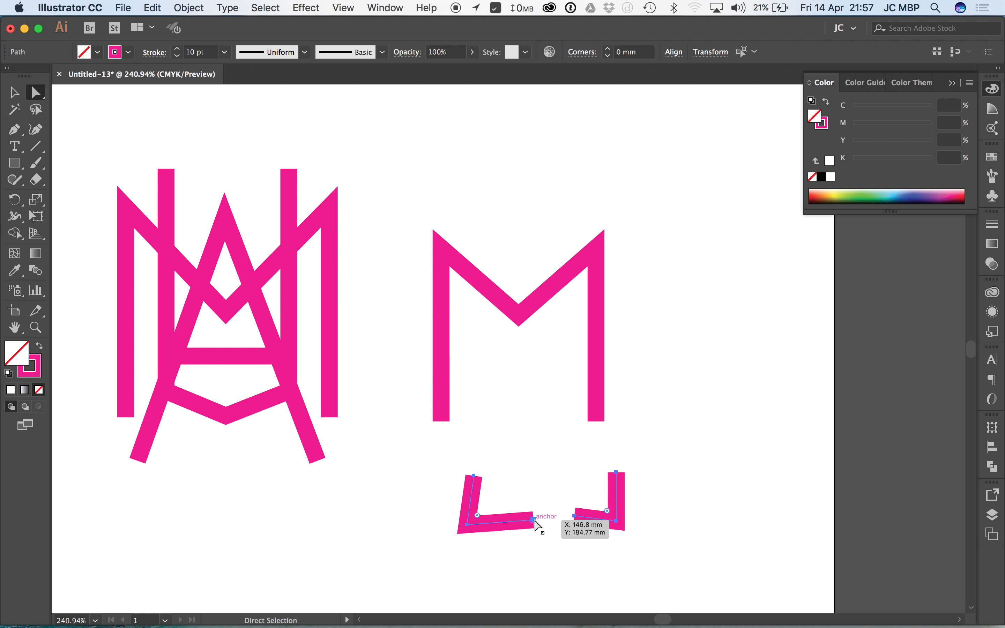
pyautogui.click(586, 525)
pyautogui.moveTo(574, 516); pyautogui.dragTo(535, 520)
pyautogui.press('super+z')
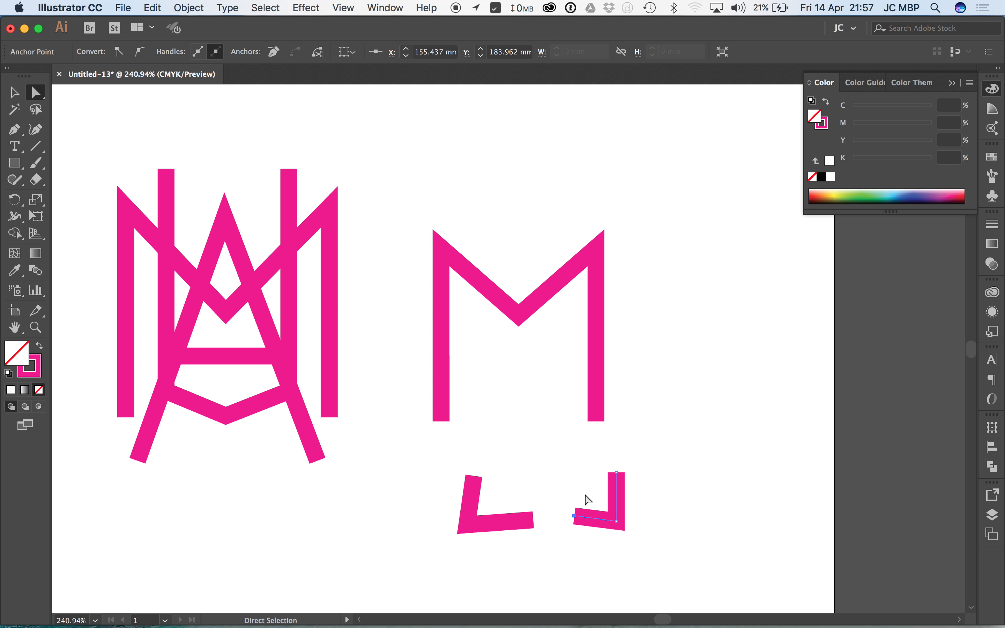
# - Average the facing end anchors of the two L-shaped paths on both axes and join them into one path
pyautogui.moveTo(589, 500); pyautogui.dragTo(530, 540)
pyautogui.click(188, 8)
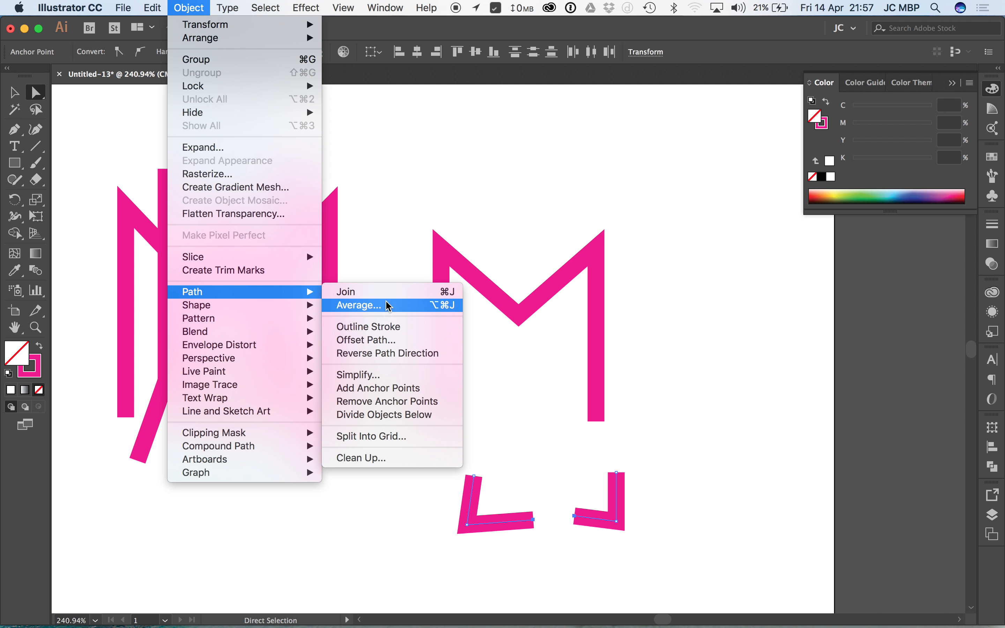
pyautogui.click(381, 307)
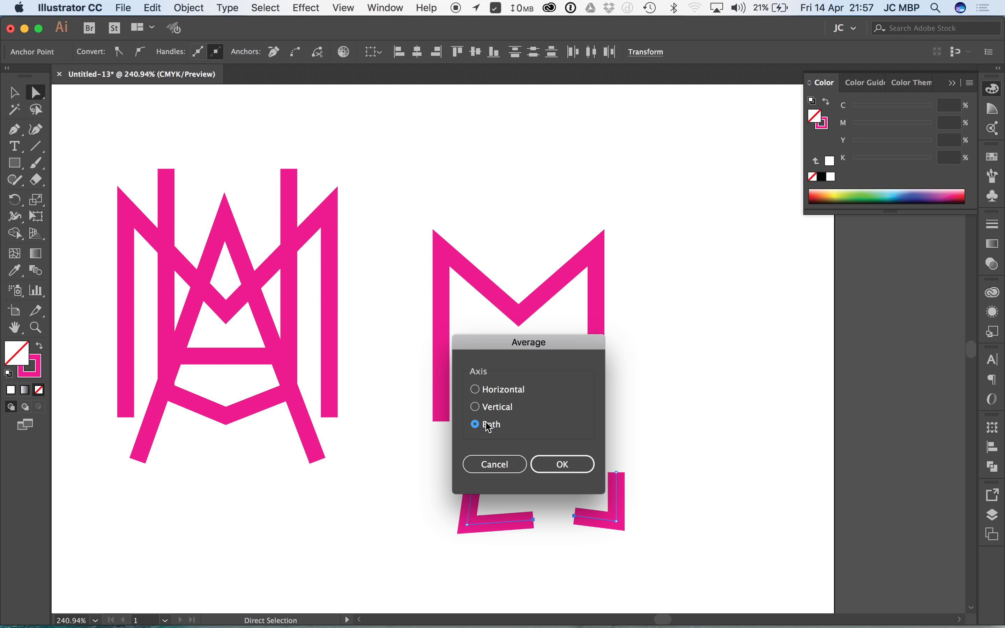
pyautogui.click(542, 463)
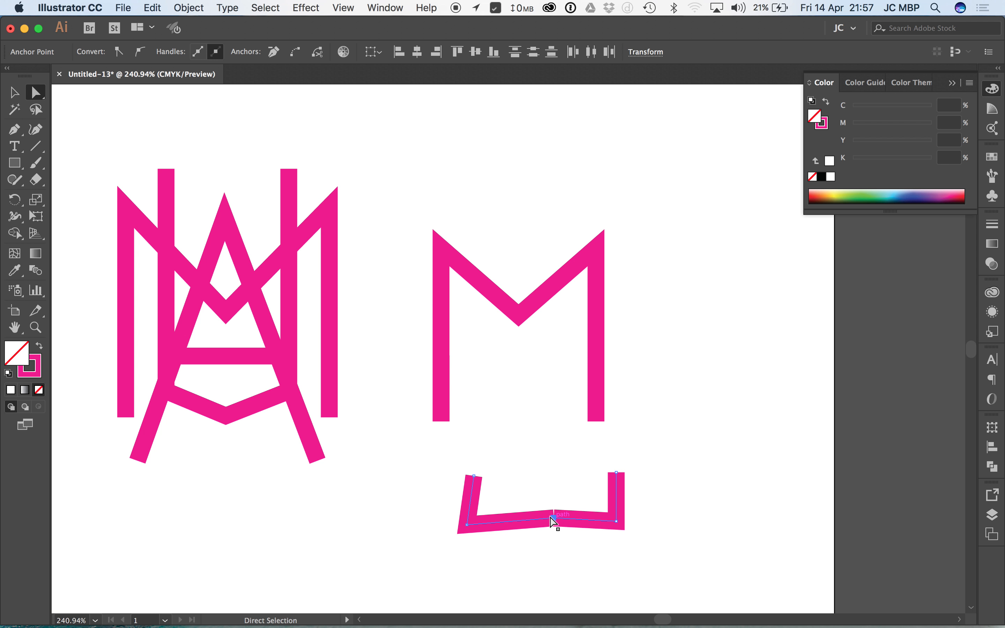
pyautogui.click(188, 7)
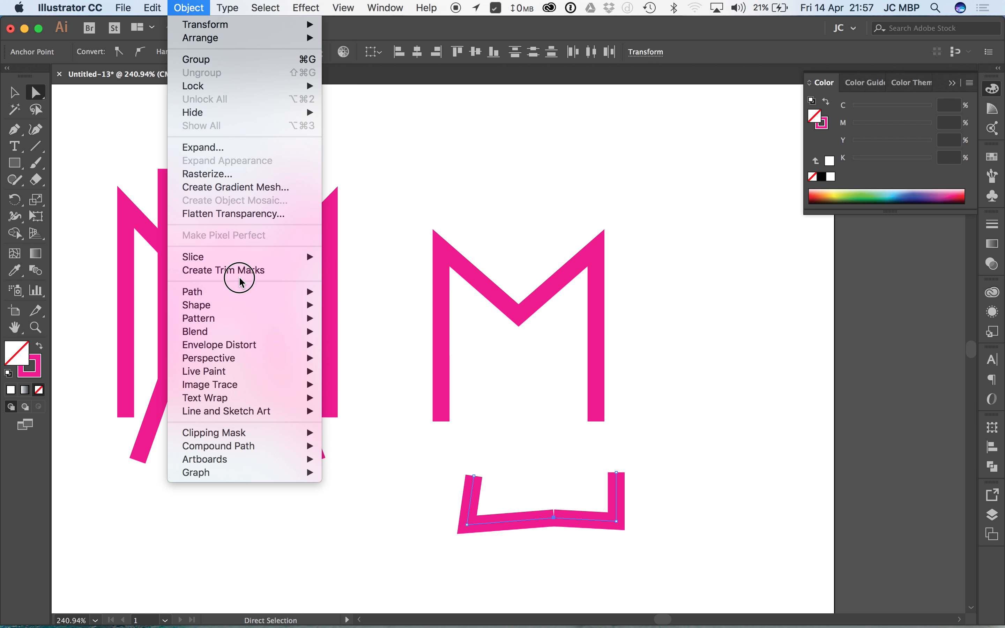
pyautogui.moveTo(241, 291)
pyautogui.click(343, 291)
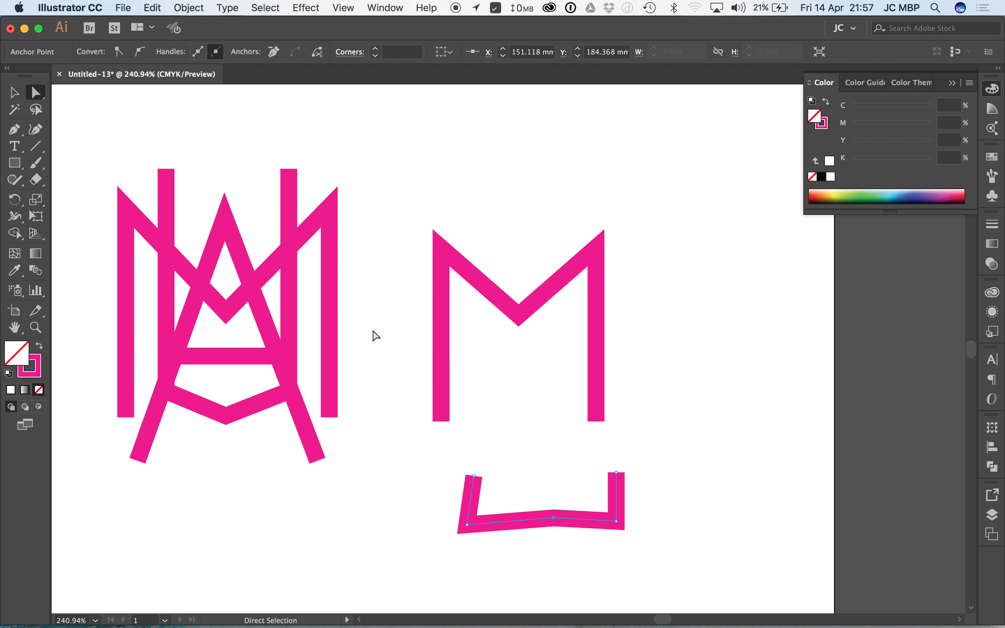
# - Delete the joined practice path and the standalone M beside the monogram
pyautogui.press('Delete')
pyautogui.press('v')
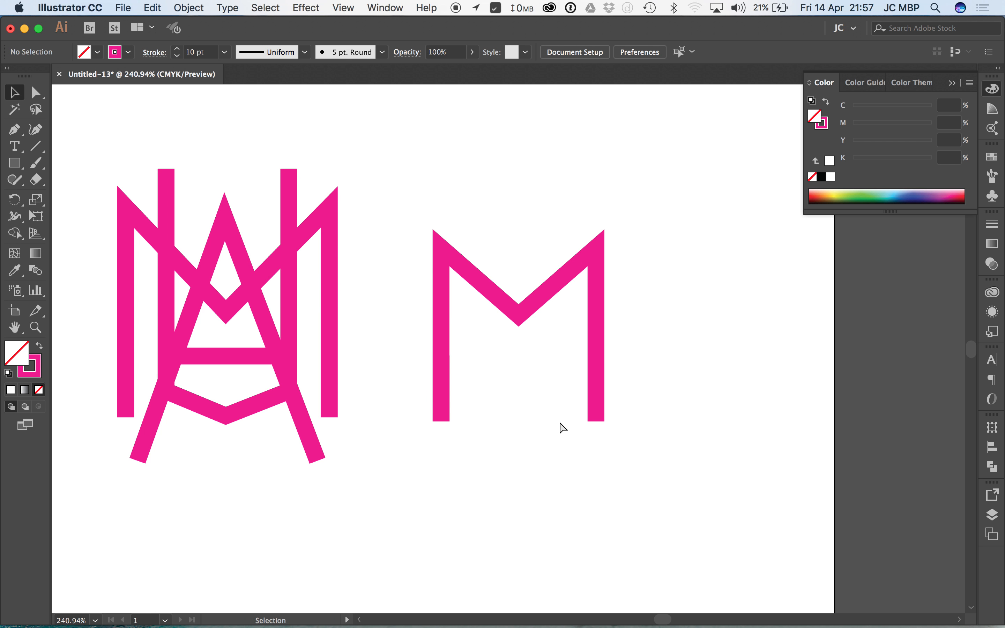
pyautogui.moveTo(650, 203); pyautogui.dragTo(456, 389)
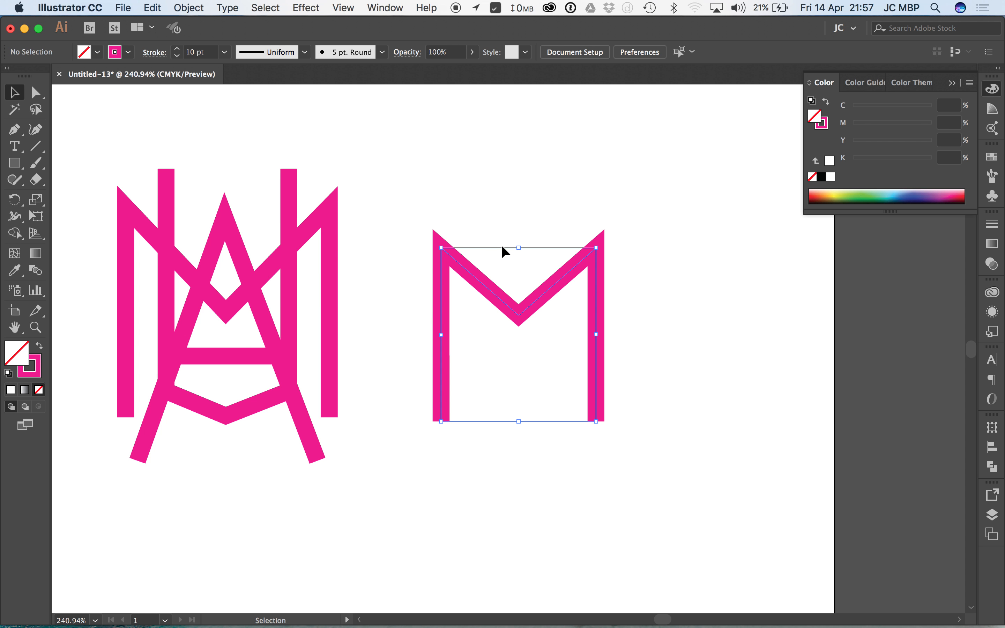
pyautogui.press('Delete')
# - Try lowering the crossbar inside the monogram's isolated A group, undo the move and exit isolation mode
pyautogui.press('space')
pyautogui.moveTo(410, 320); pyautogui.dragTo(641, 310)
pyautogui.moveTo(578, 196); pyautogui.dragTo(557, 224)
pyautogui.click(512, 174)
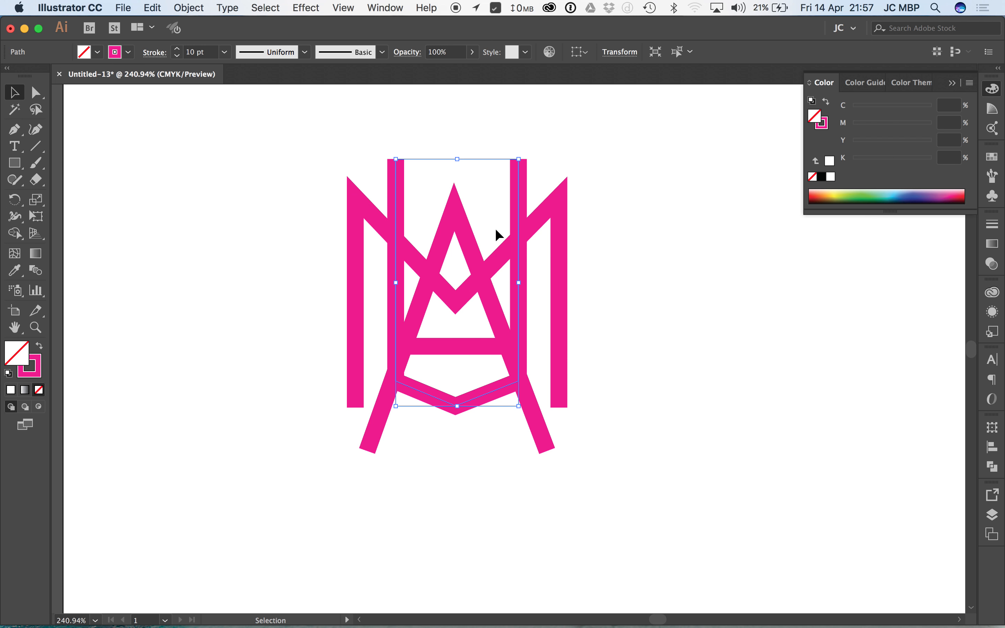
pyautogui.moveTo(454, 233); pyautogui.dragTo(461, 240)
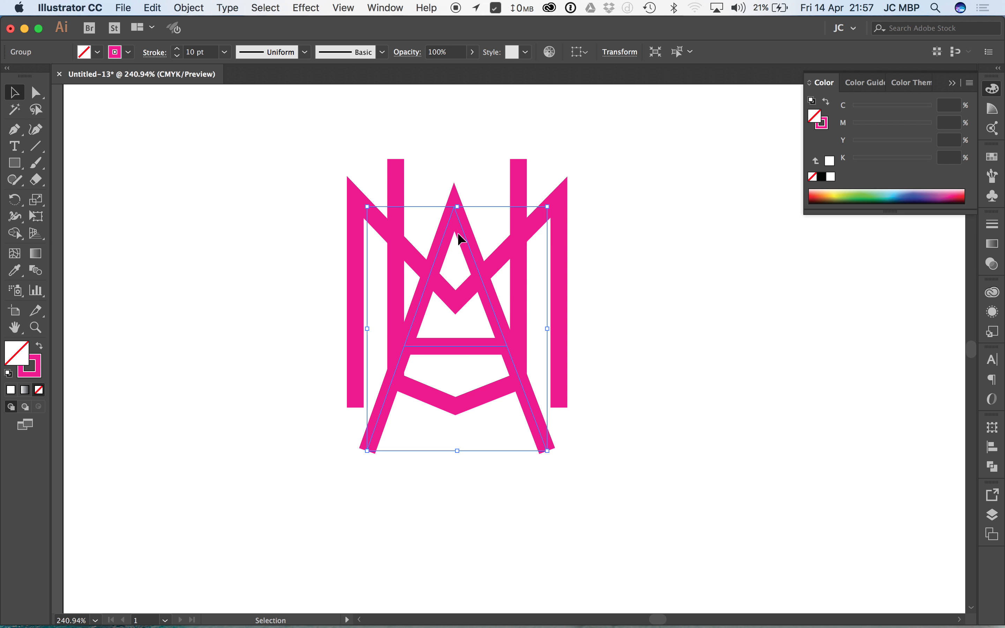
pyautogui.doubleClick(452, 351)
pyautogui.moveTo(454, 353); pyautogui.dragTo(456, 412)
pyautogui.press('super+z')
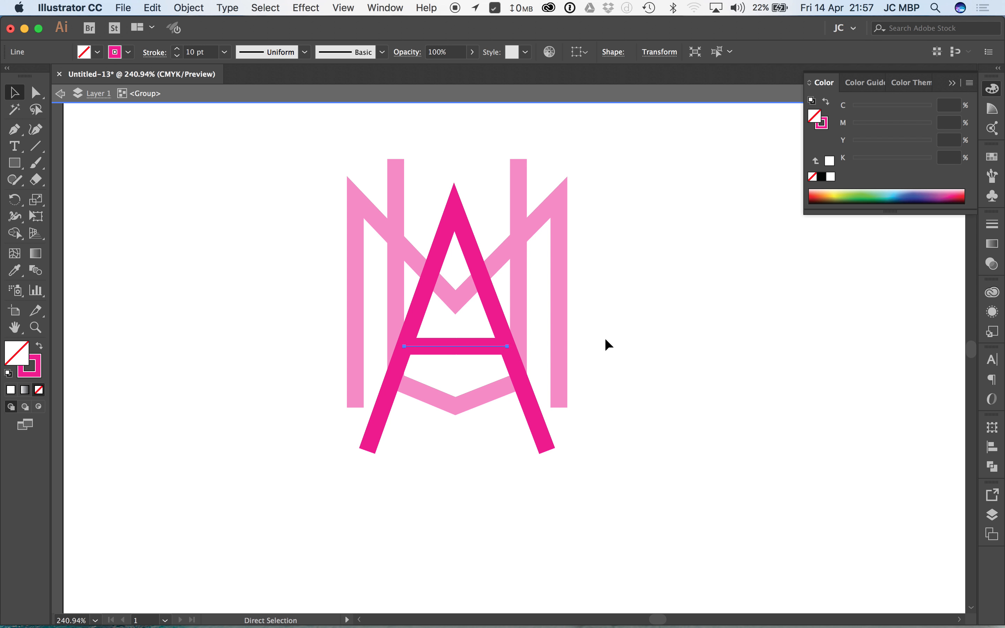
pyautogui.doubleClick(657, 308)
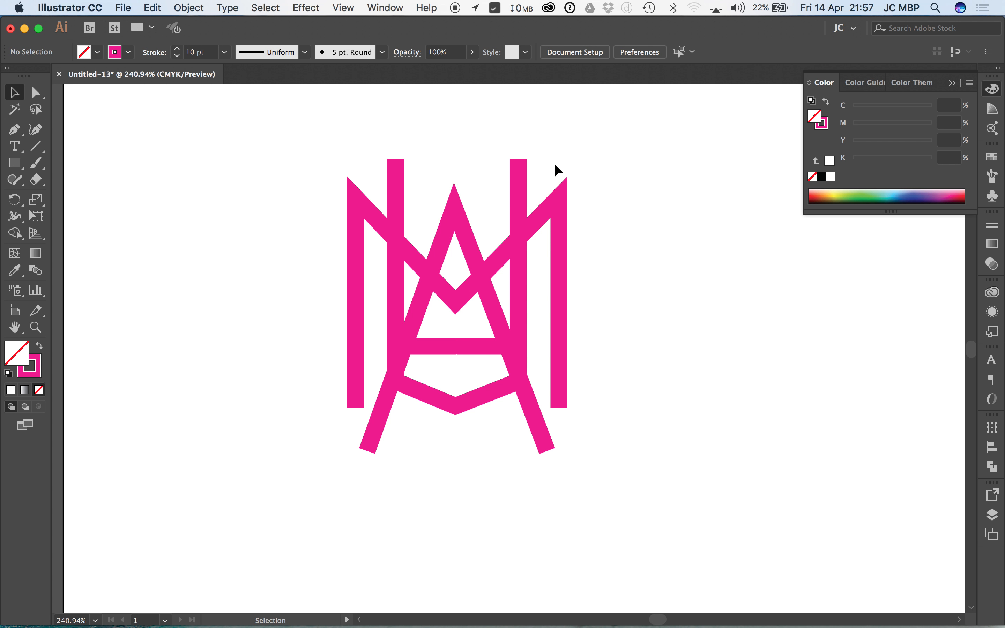
# - Switch to Any.do, mark the "join" sub-task complete, review the "Off-setting + expand" sub-task and return to Illustrator
pyautogui.press('super+Tab')
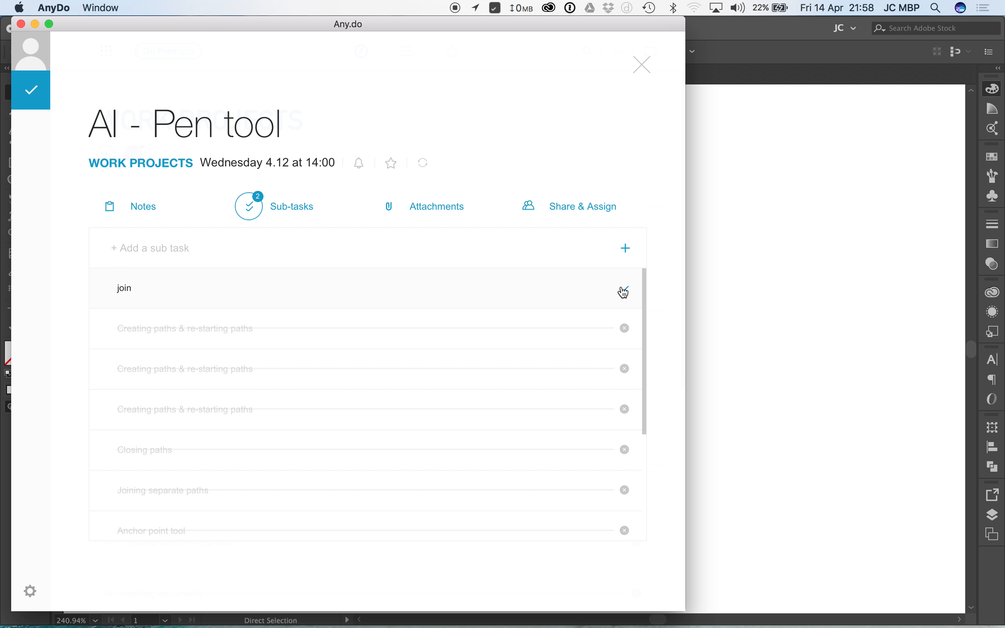
pyautogui.click(624, 292)
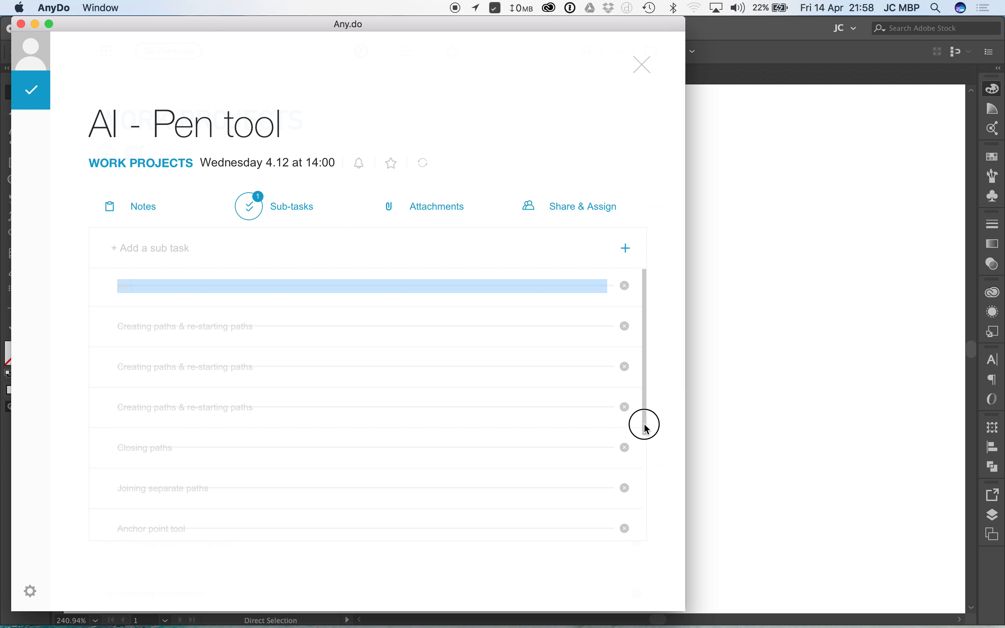
pyautogui.moveTo(645, 427); pyautogui.dragTo(651, 546)
pyautogui.moveTo(167, 438); pyautogui.dragTo(224, 442)
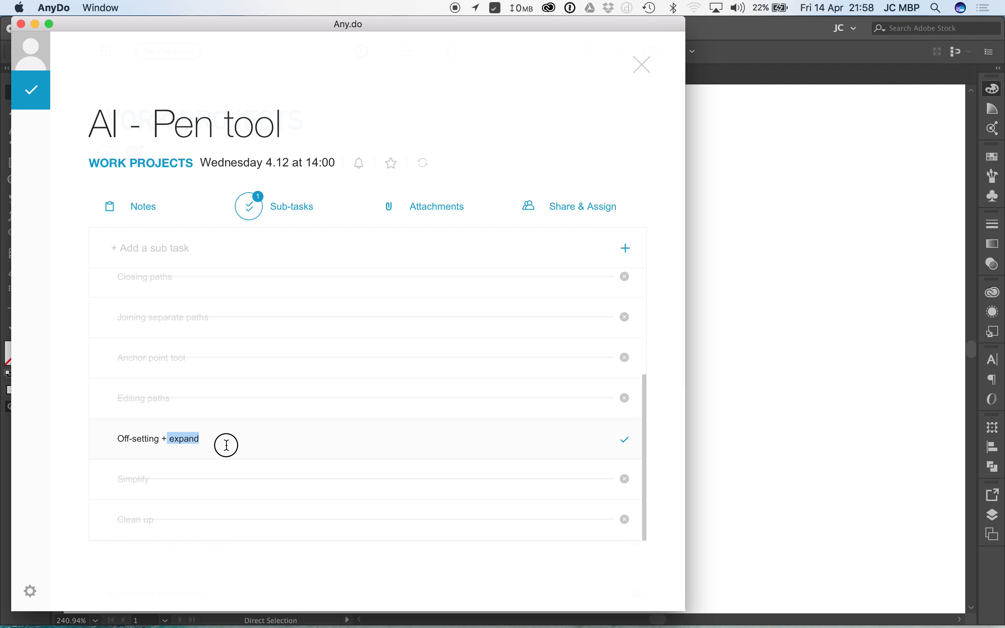
pyautogui.moveTo(155, 439); pyautogui.dragTo(109, 432)
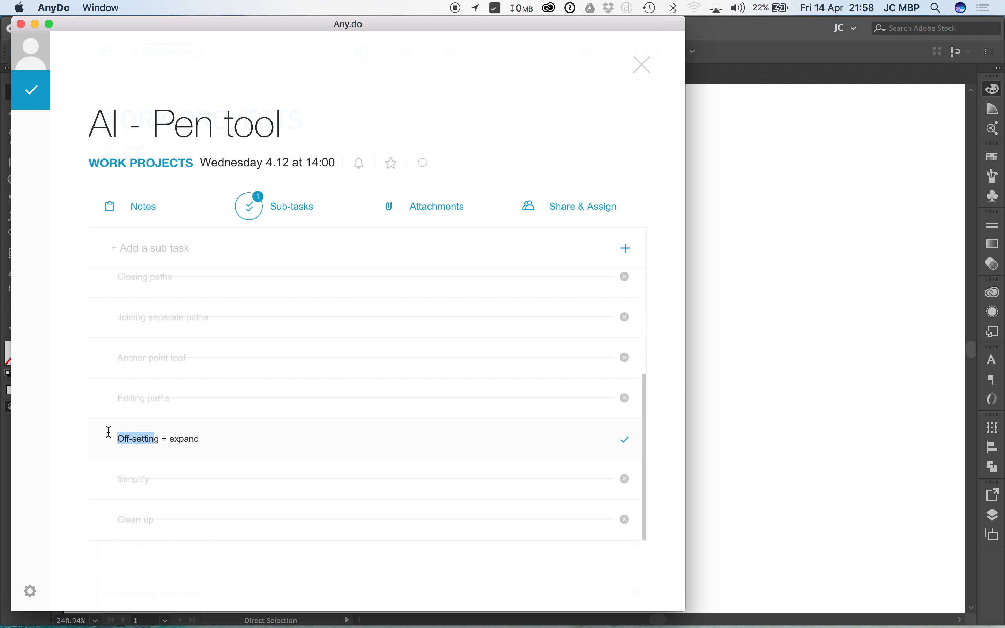
pyautogui.click(741, 264)
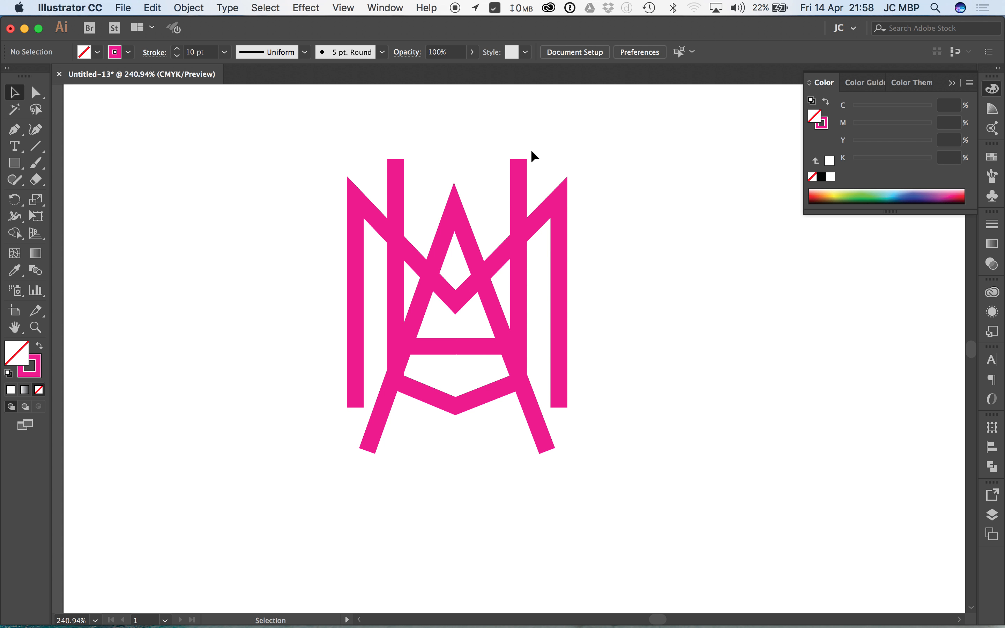
# - Check the monogram's strokes in Outline view and return to Preview
pyautogui.click(524, 182)
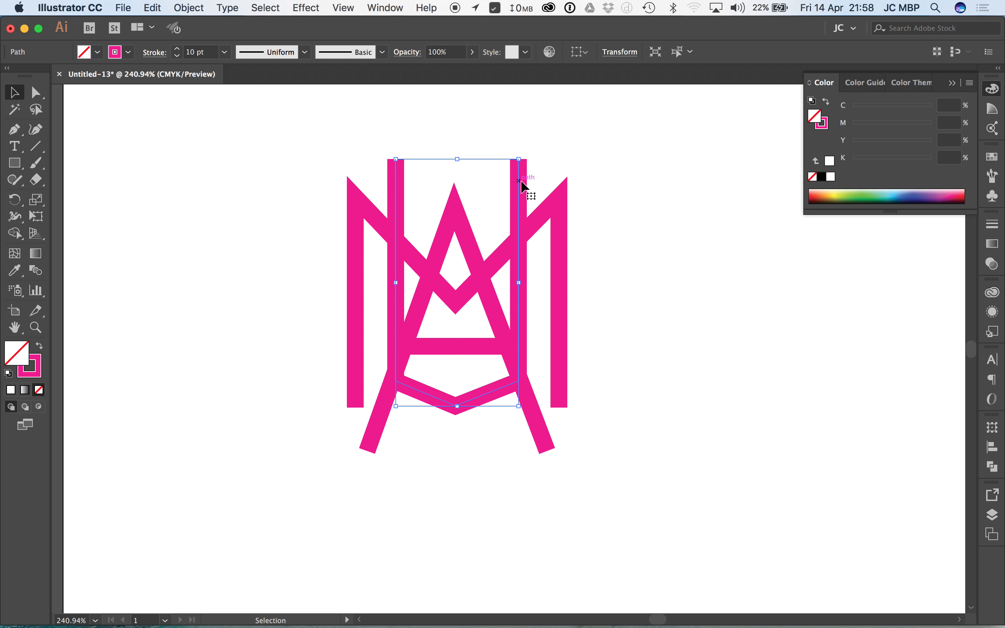
pyautogui.click(547, 162)
pyautogui.press('super+y')
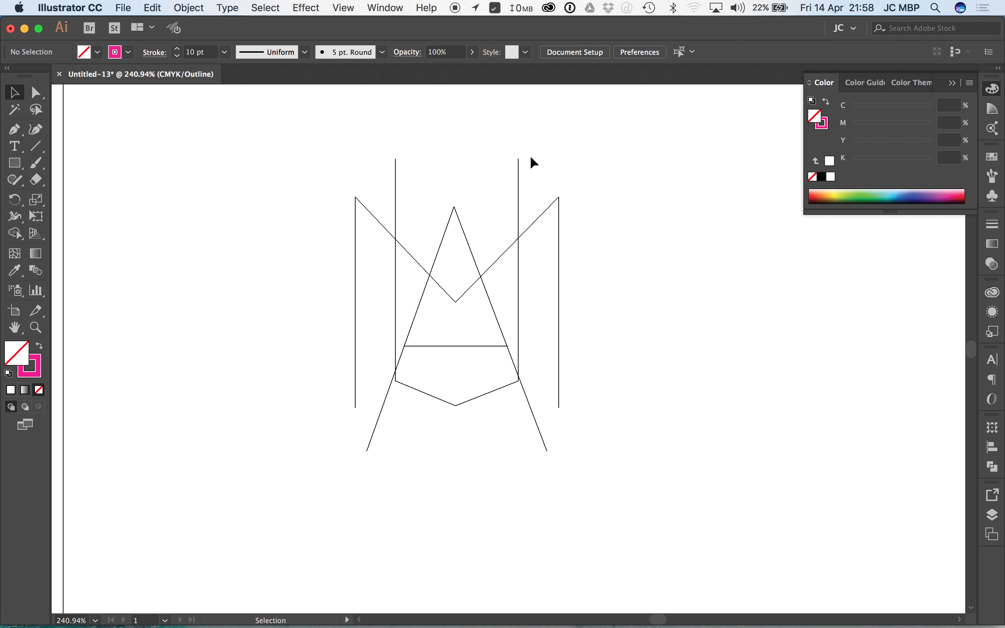
pyautogui.press('super+y')
# - Select the whole monogram and place a duplicate of it beside the original
pyautogui.click(365, 347)
pyautogui.moveTo(364, 347); pyautogui.dragTo(661, 274)
pyautogui.moveTo(609, 153); pyautogui.dragTo(348, 362)
pyautogui.moveTo(406, 347); pyautogui.dragTo(497, 334)
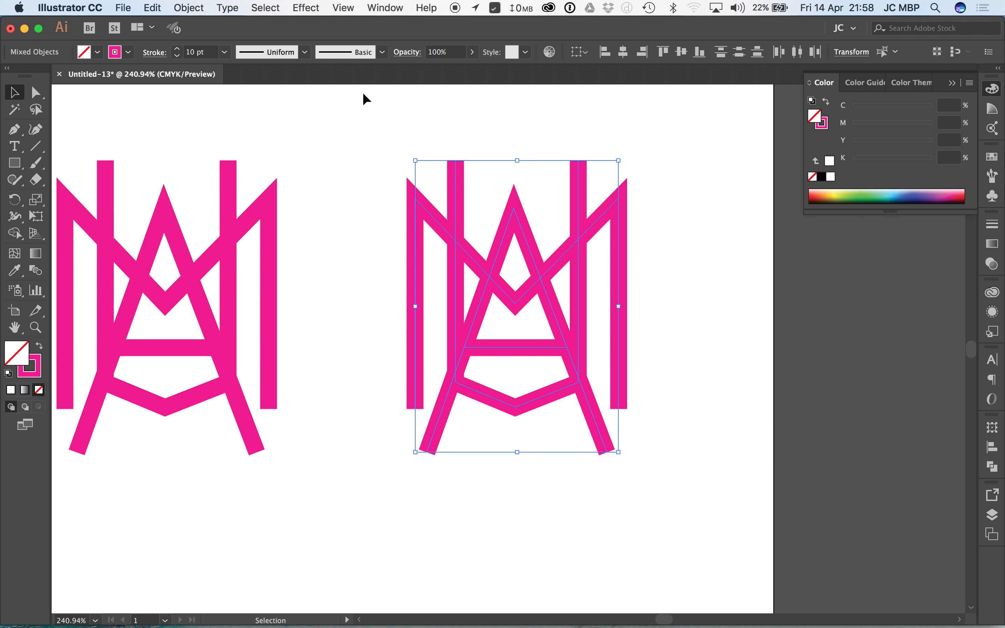
# - Expand the duplicate monogram's Fill and Stroke into filled shapes and deselect it
pyautogui.click(182, 9)
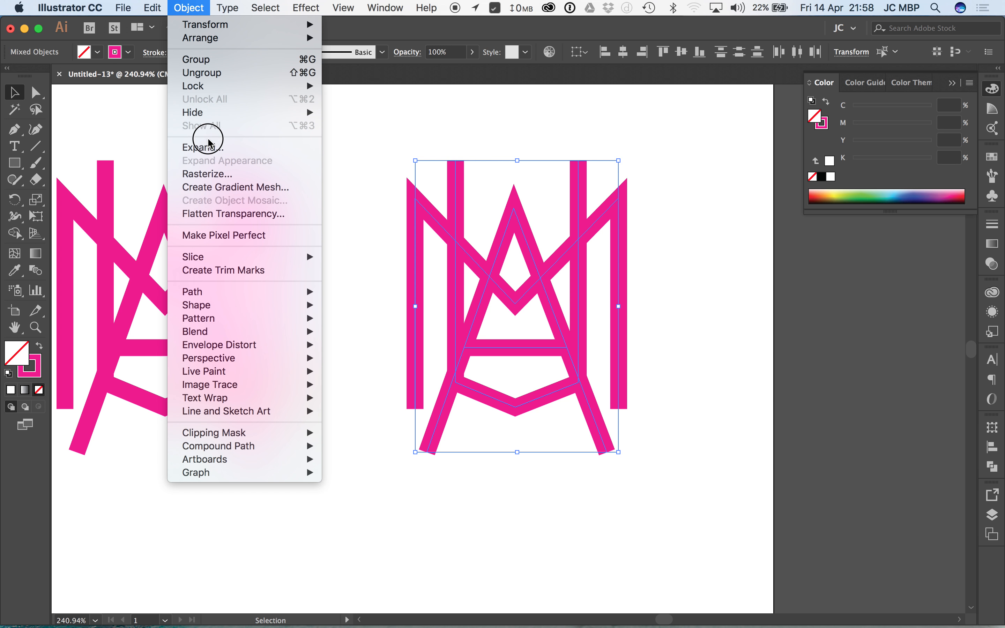
pyautogui.click(235, 149)
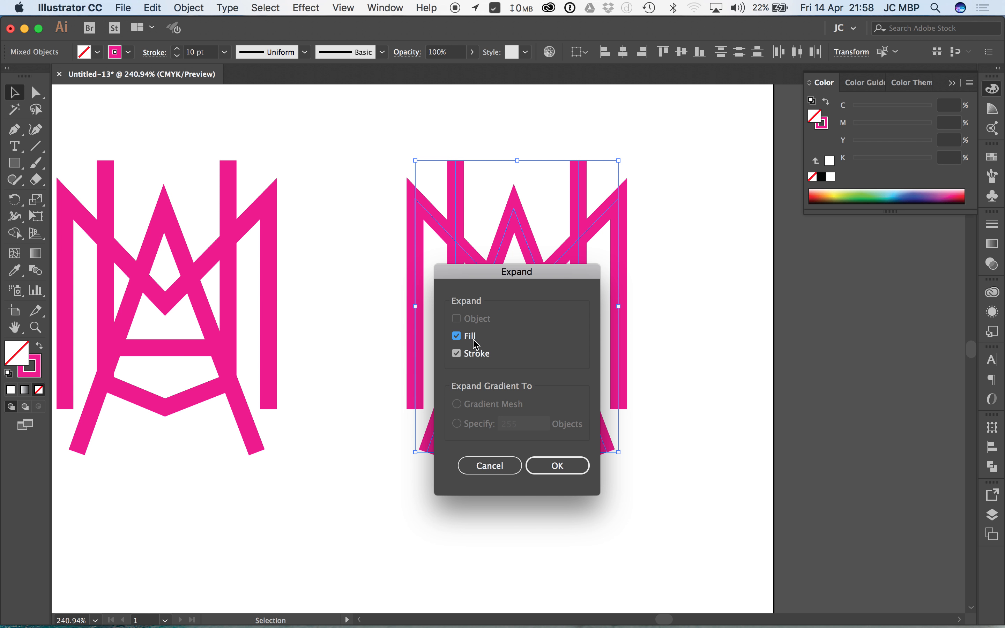
pyautogui.click(545, 467)
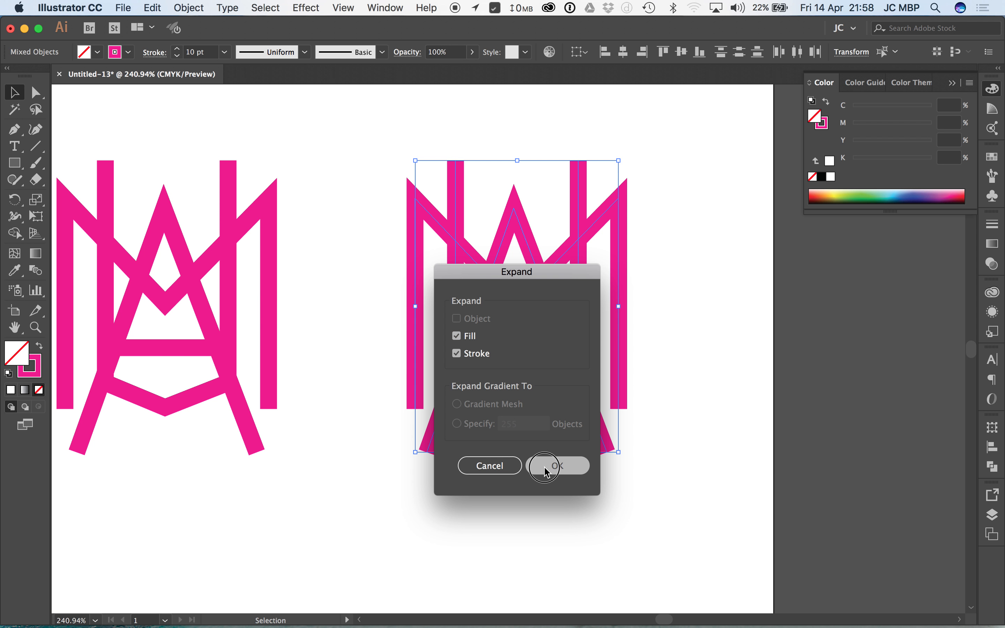
pyautogui.click(688, 300)
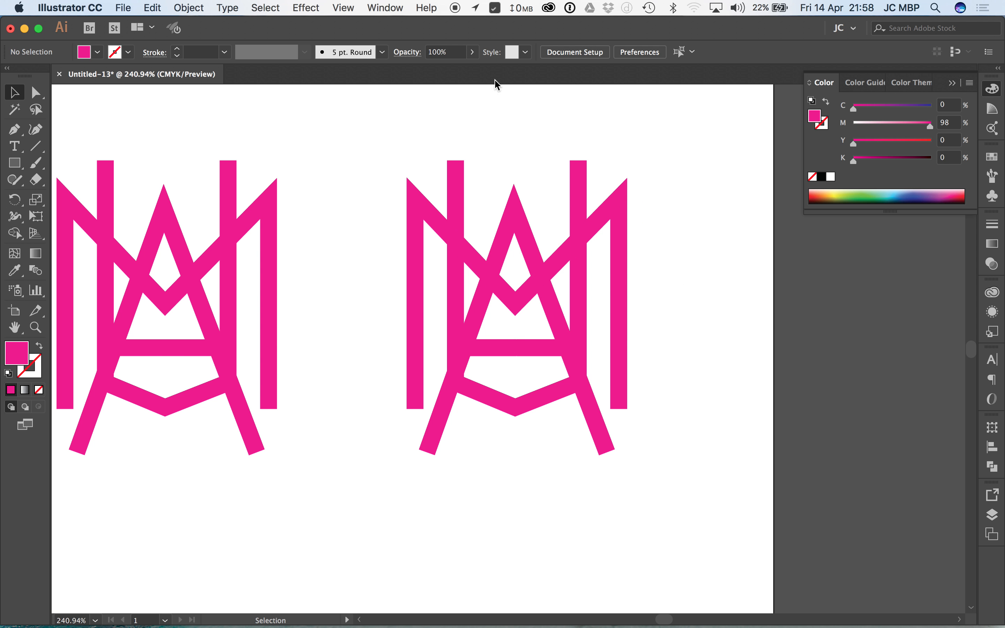
# - Compare the M paths of the expanded copy and the original monogram in Outline view, and return to Preview
pyautogui.click(356, 8)
pyautogui.click(378, 23)
pyautogui.hscroll(-5, 572, 323)
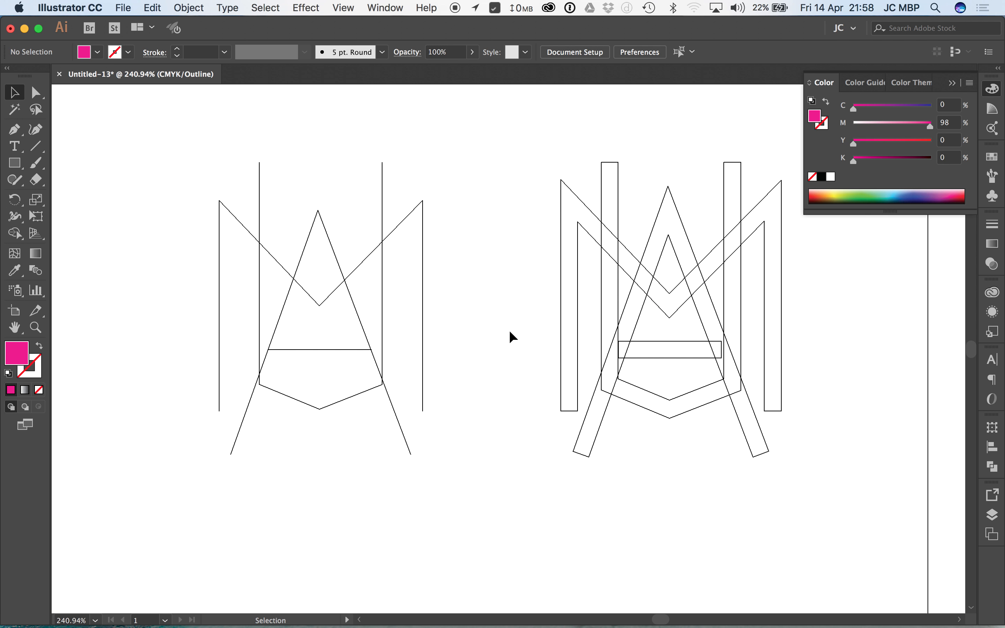
pyautogui.click(574, 189)
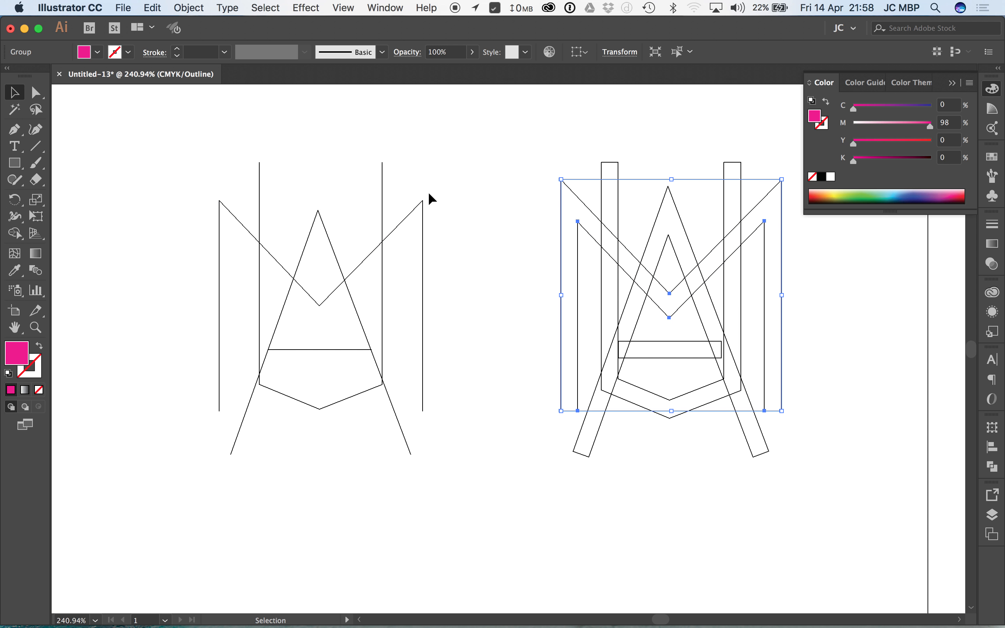
pyautogui.click(424, 203)
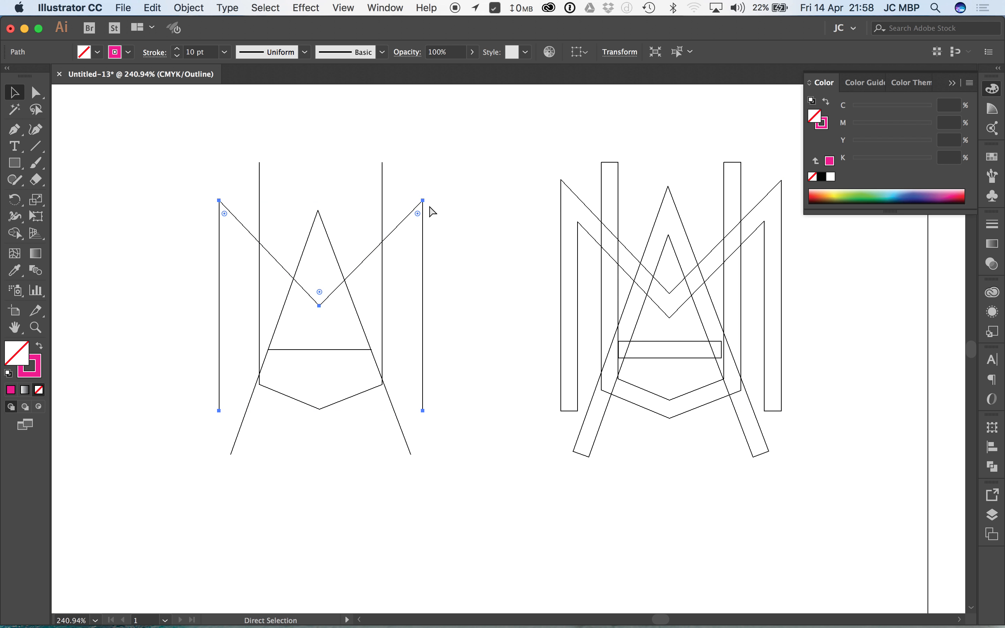
pyautogui.hotkey('ctrl', 'y')
pyautogui.click(456, 179)
# - Set the stroke weight of the M in the original monogram to 1 pt
pyautogui.moveTo(410, 239); pyautogui.dragTo(410, 179)
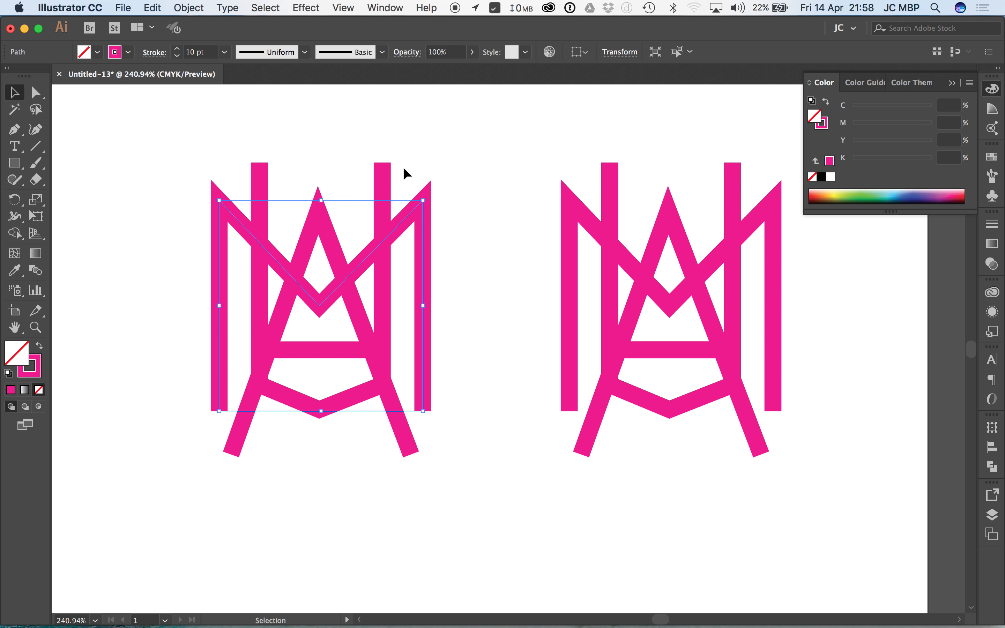
pyautogui.click(205, 52)
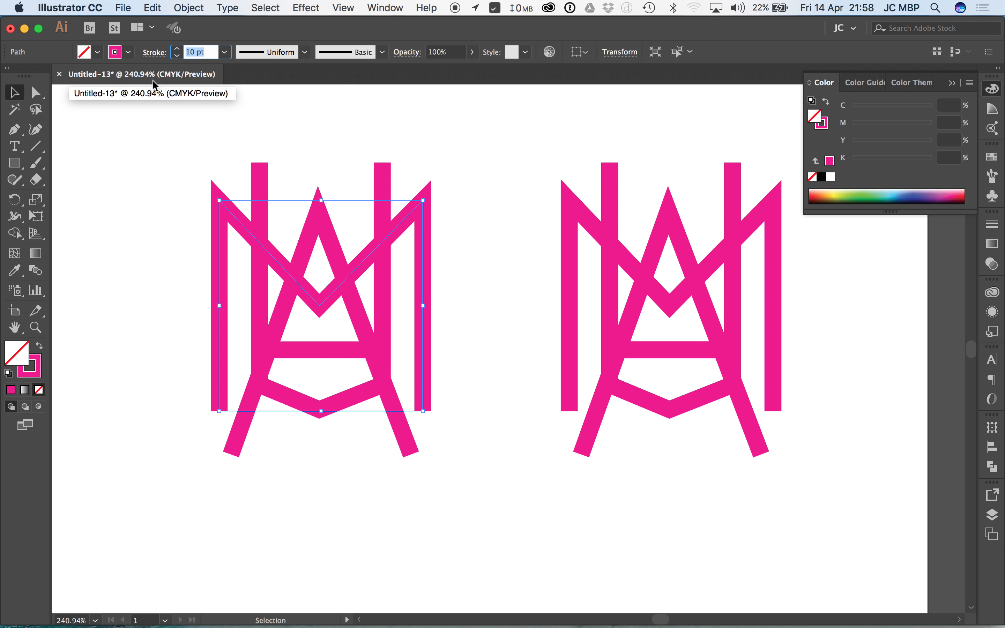
pyautogui.press('Return')
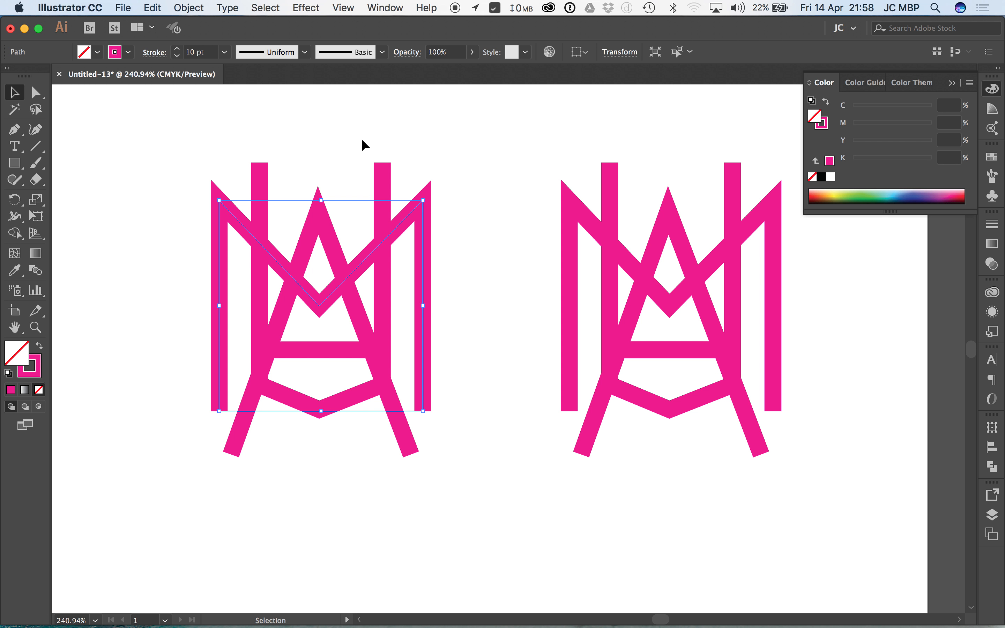
pyautogui.click(210, 52)
pyautogui.write('1')
pyautogui.press('Return')
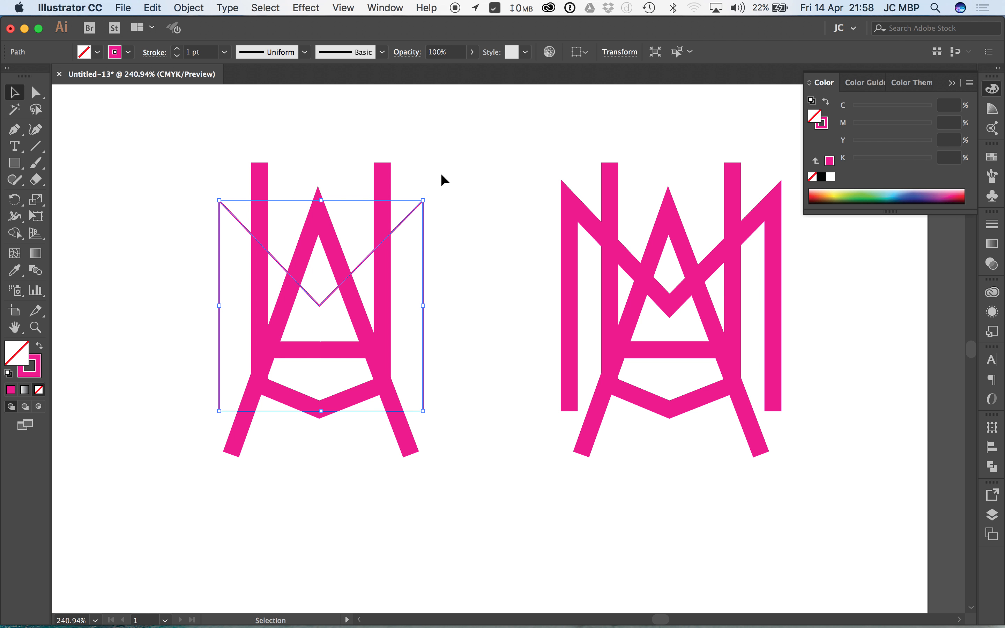
# - Undo the stroke weight change on the M of the original monogram
pyautogui.click(487, 176)
pyautogui.press('super+z')
pyautogui.press('super+z')
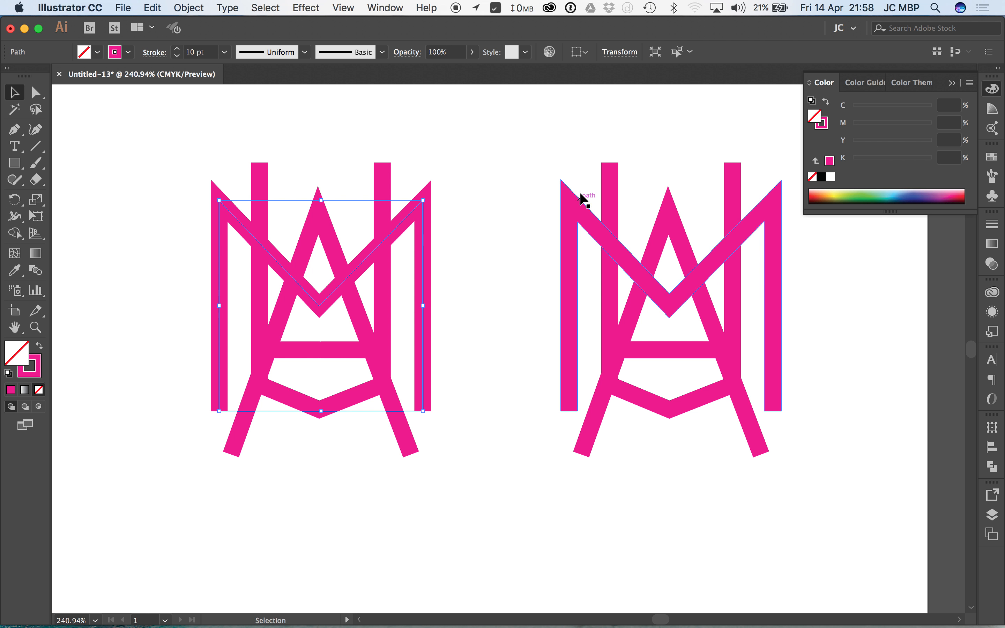
# - Compare the fill and stroke settings of the M in the expanded copy and in the original monogram
pyautogui.click(583, 201)
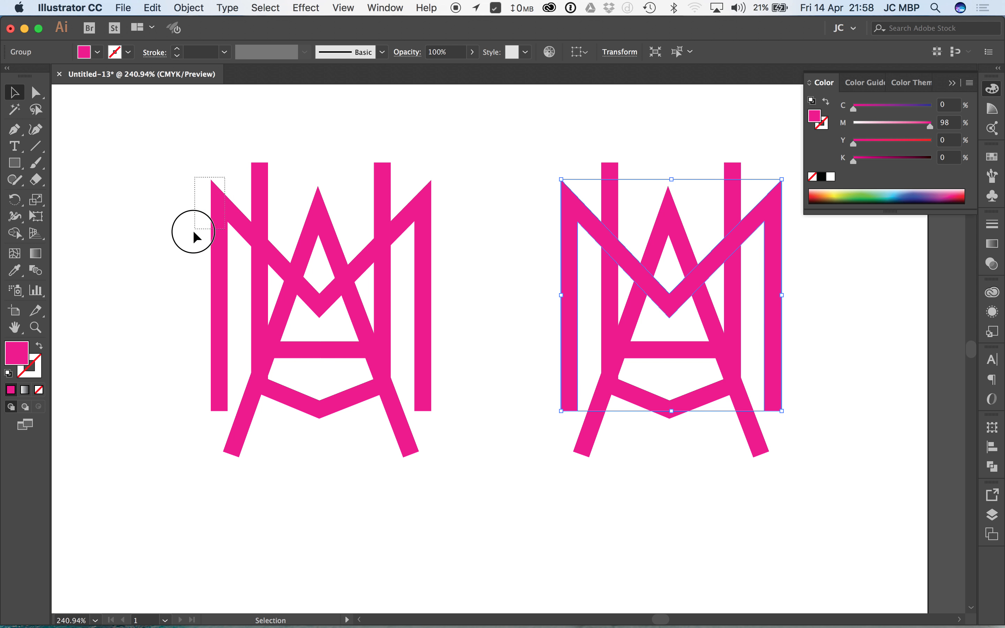
pyautogui.moveTo(193, 230); pyautogui.dragTo(194, 230)
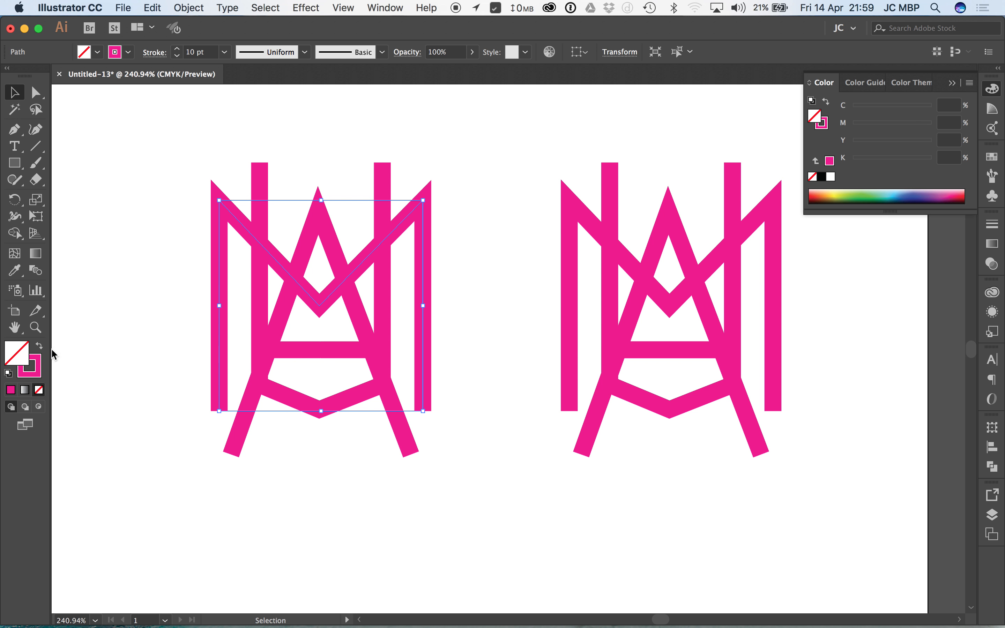
pyautogui.click(567, 218)
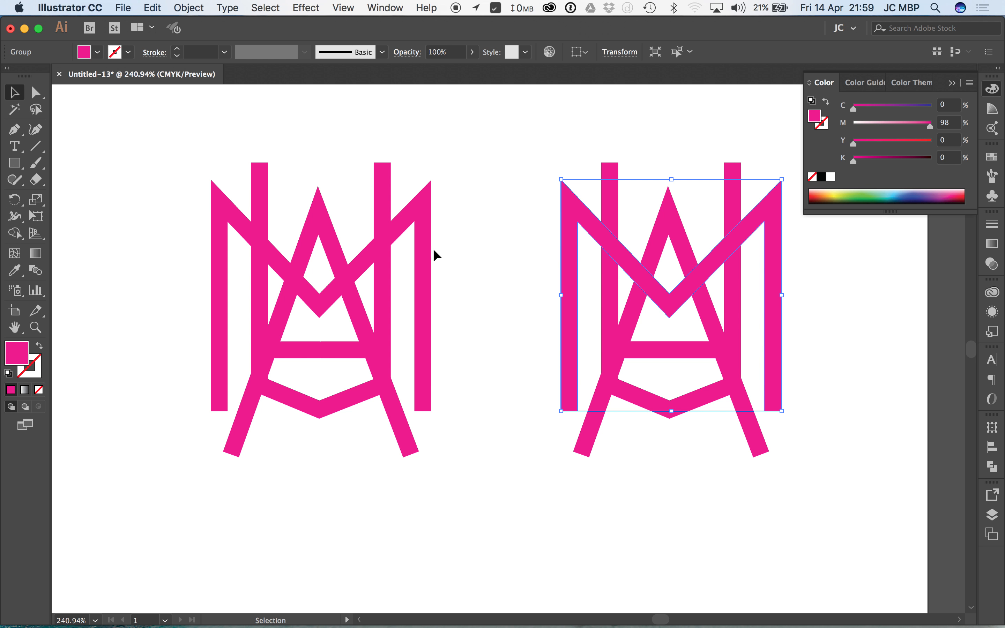
pyautogui.click(504, 241)
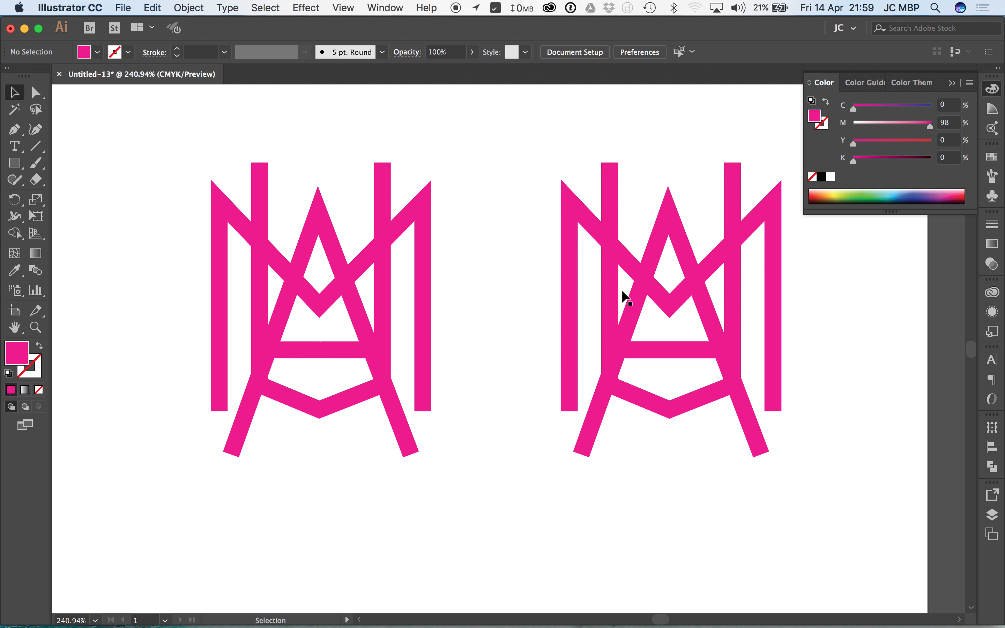
# - Recolor the A of the expanded monogram green with C 68, M 0, Y 100, K 0
pyautogui.hscroll(6, 599, 283)
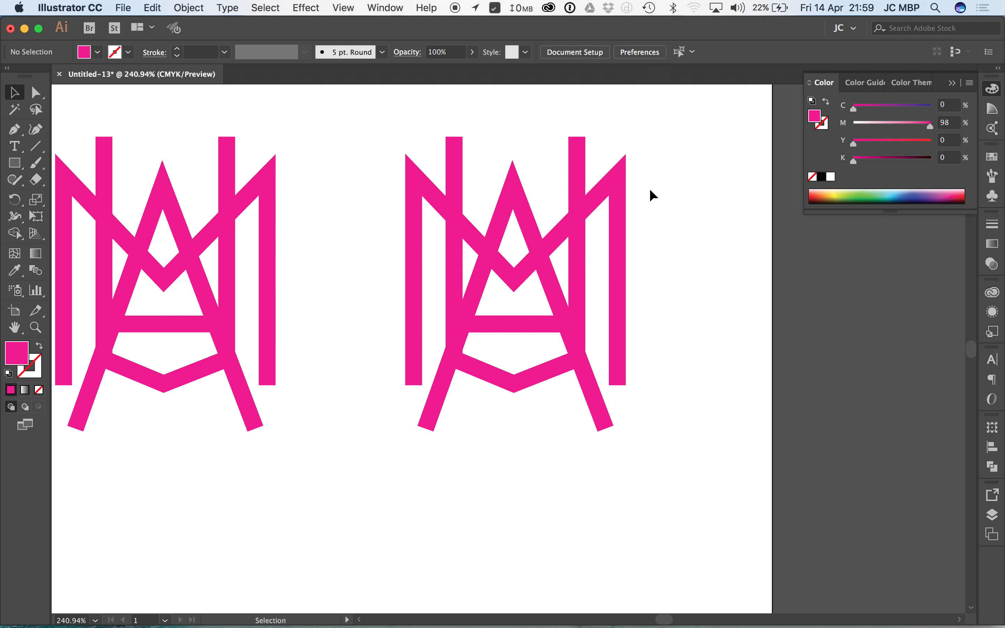
pyautogui.click(623, 181)
pyautogui.click(678, 267)
pyautogui.click(547, 328)
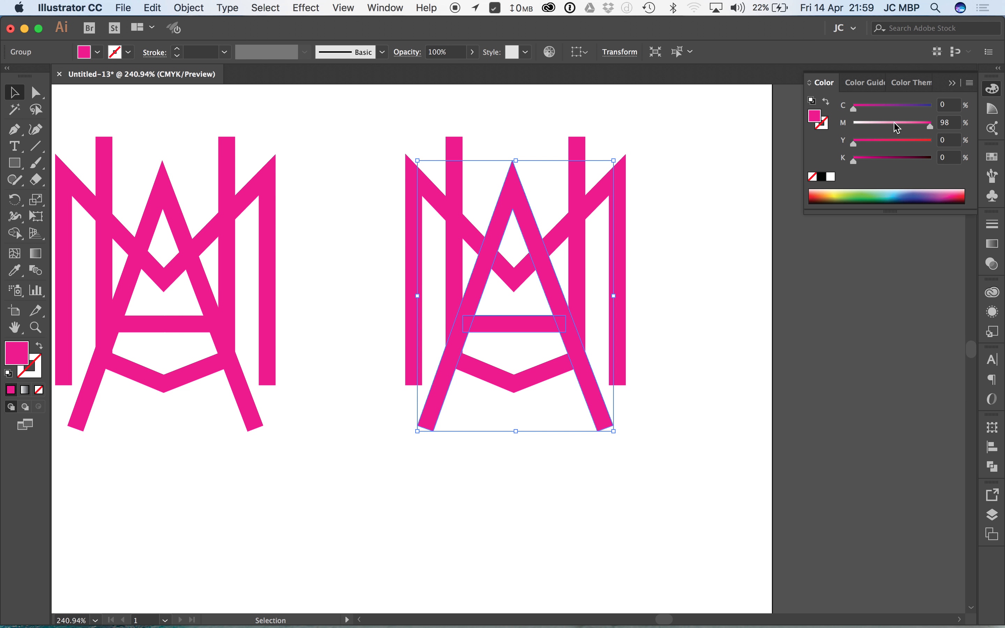
pyautogui.click(892, 142)
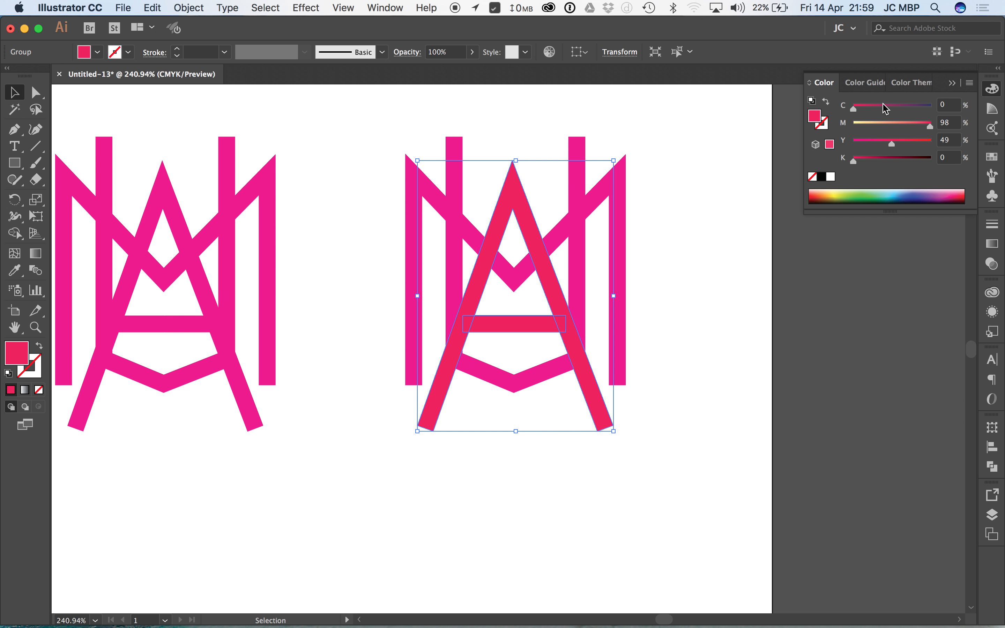
pyautogui.moveTo(897, 124); pyautogui.dragTo(932, 143)
pyautogui.click(581, 389)
pyautogui.click(511, 326)
pyautogui.click(907, 108)
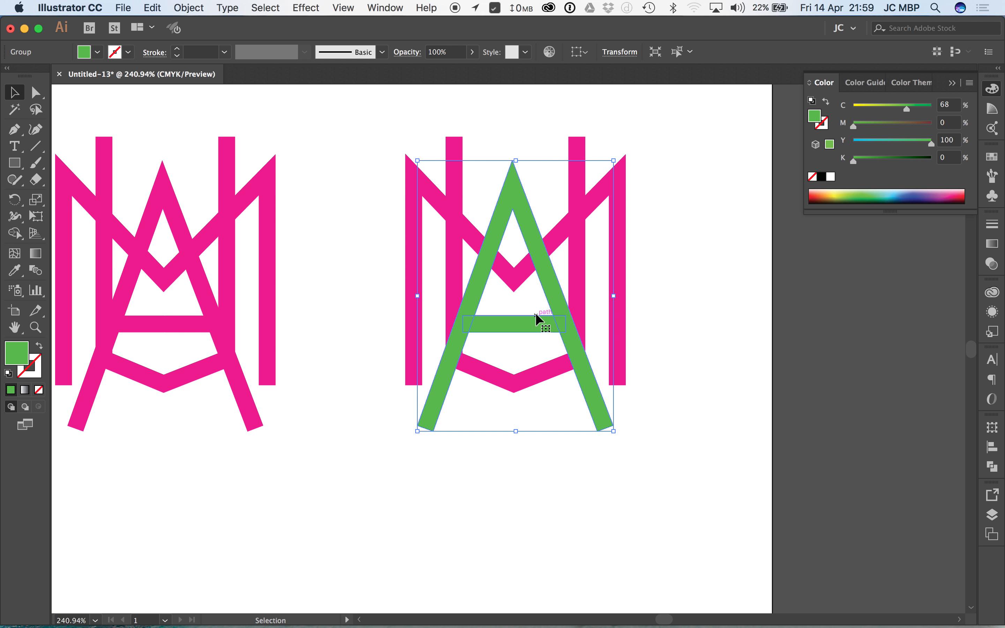
# - Ungroup the green A, test that its crossbar moves separately, and undo the move
pyautogui.click(188, 8)
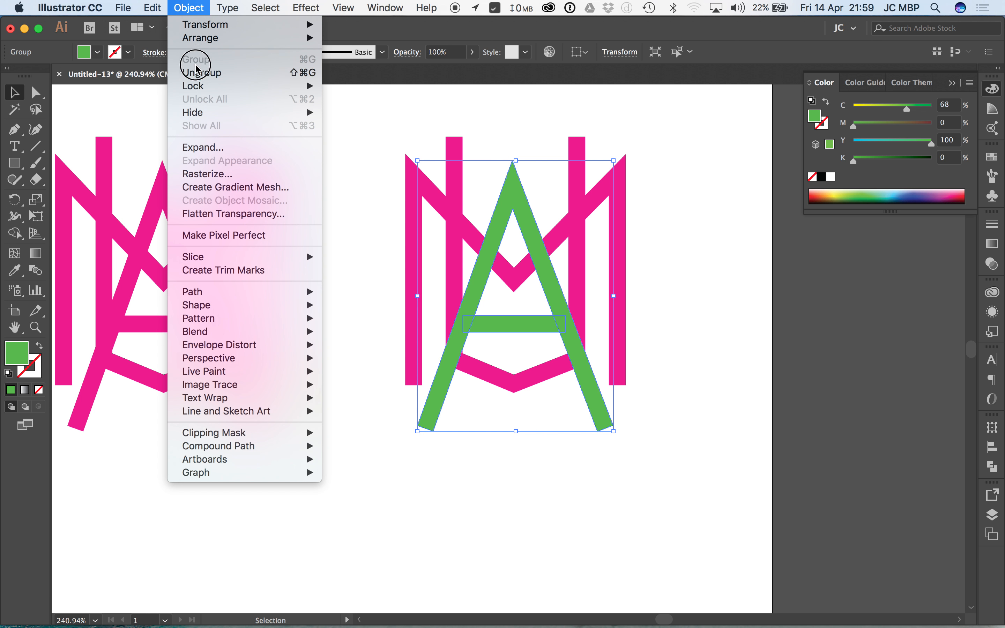
pyautogui.click(205, 73)
pyautogui.click(712, 325)
pyautogui.moveTo(550, 330); pyautogui.dragTo(567, 393)
pyautogui.press('super+z')
# - Merge the green A's frame and crossbar into one shape with Pathfinder Unite
pyautogui.keyDown('super'); pyautogui.click(513, 184); pyautogui.keyUp('super')
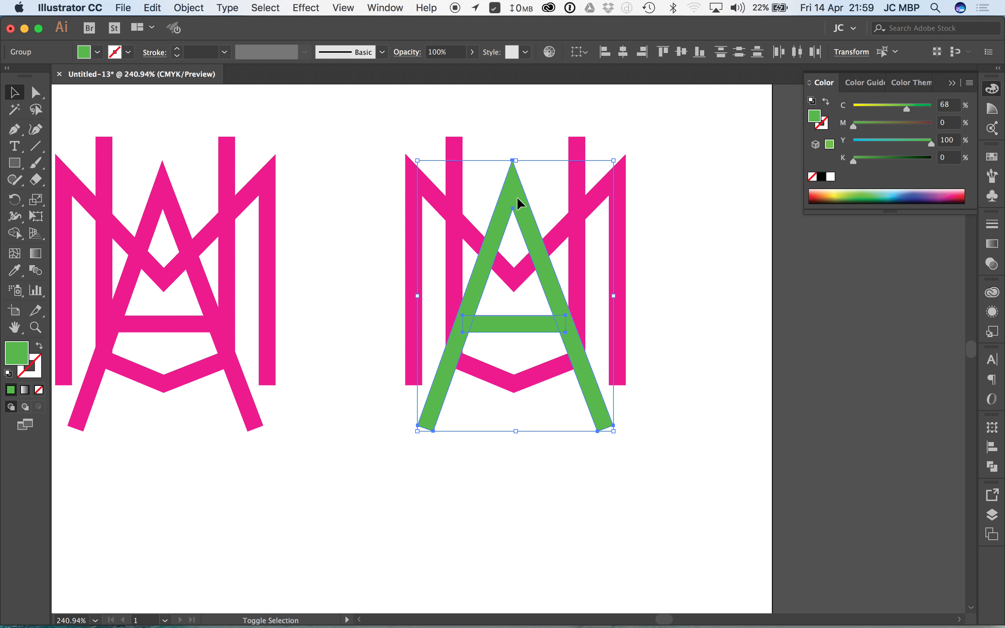
pyautogui.click(994, 469)
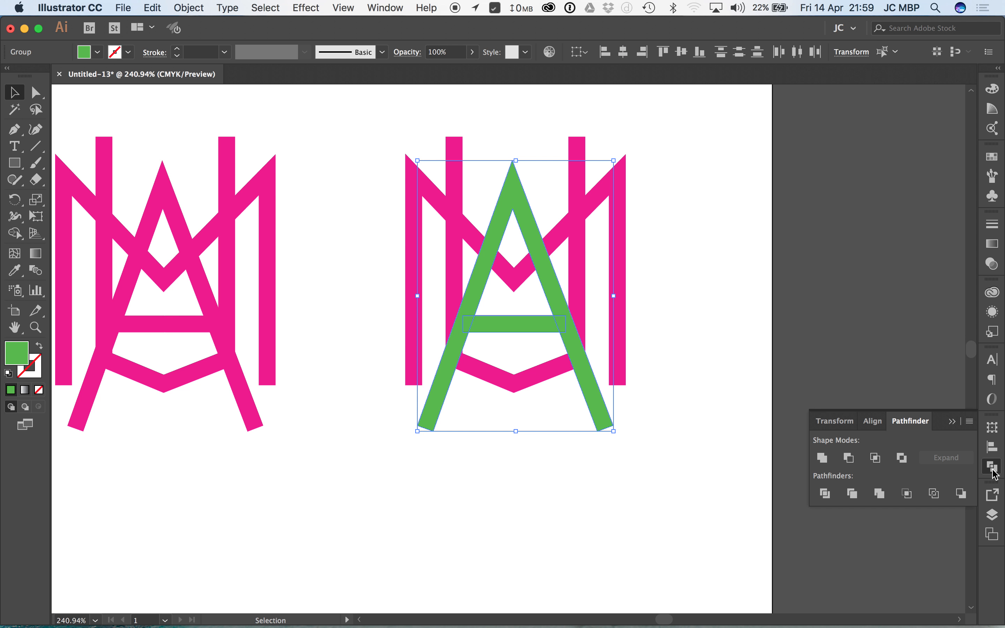
pyautogui.click(823, 458)
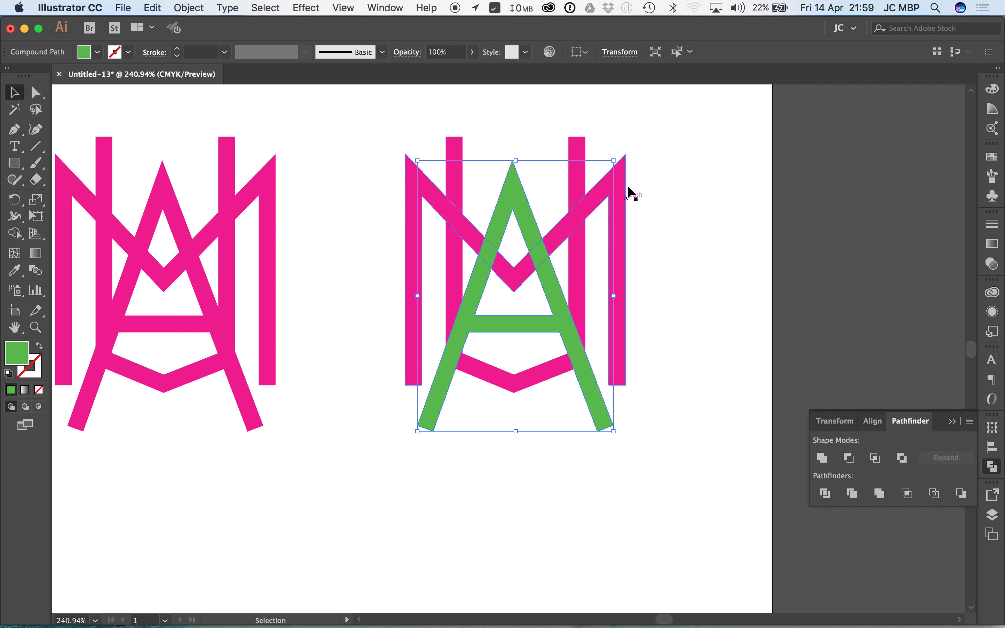
# - Recolor the U of the expanded monogram blue with C 96, M 0, Y 0, K 0, and deselect it
pyautogui.click(623, 139)
pyautogui.click(570, 152)
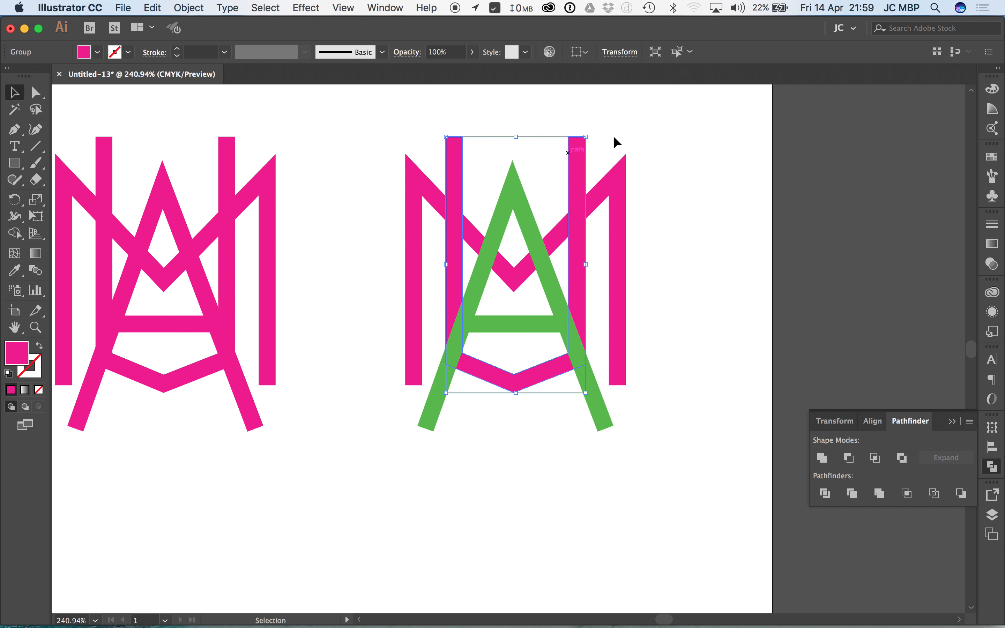
pyautogui.click(993, 88)
pyautogui.moveTo(897, 129); pyautogui.dragTo(839, 135)
pyautogui.moveTo(857, 109); pyautogui.dragTo(929, 111)
pyautogui.click(699, 251)
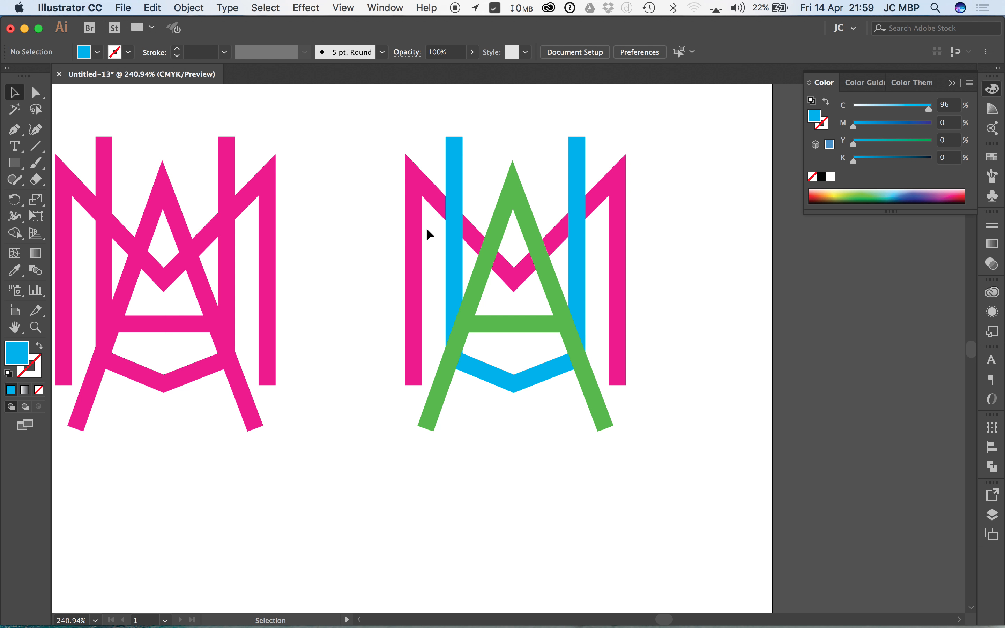
# - Start Offset Path on the M of the expanded monogram and preview a 5 mm offset
pyautogui.moveTo(421, 139); pyautogui.dragTo(382, 307)
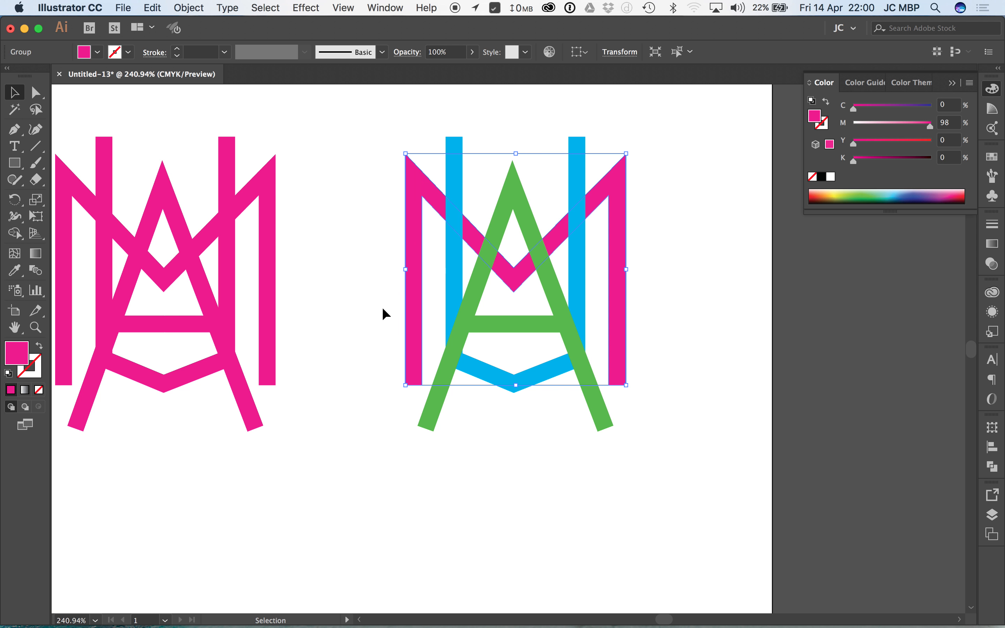
pyautogui.click(188, 8)
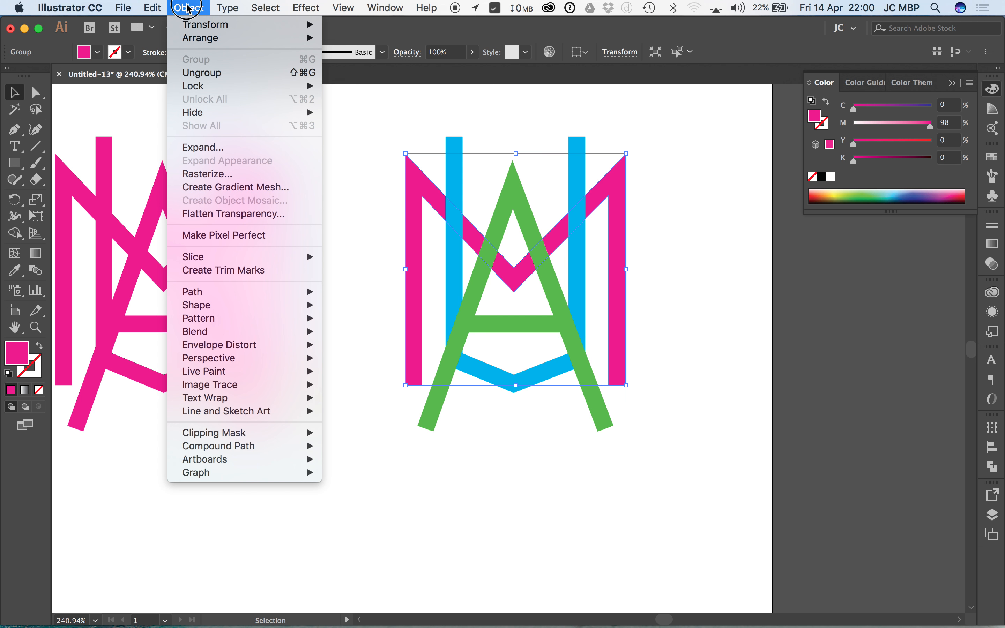
pyautogui.moveTo(254, 292)
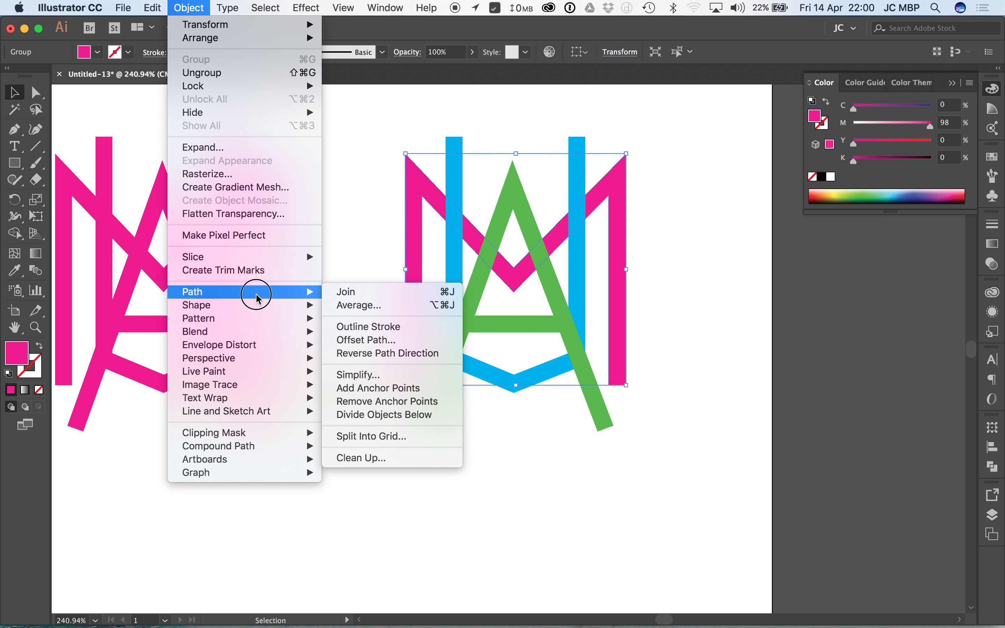
pyautogui.click(365, 342)
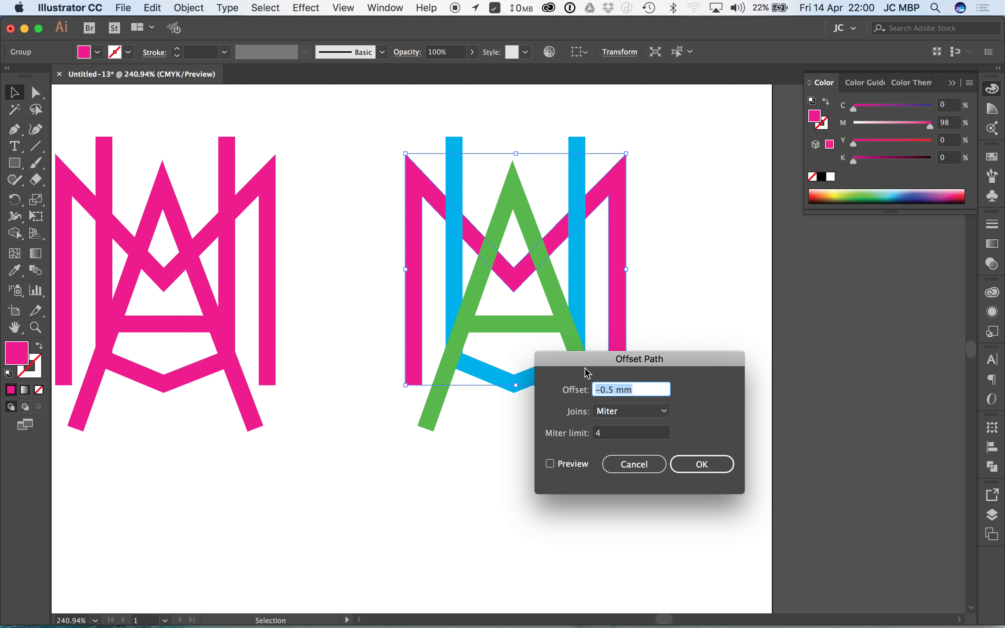
pyautogui.click(550, 464)
pyautogui.click(631, 390)
pyautogui.moveTo(629, 390); pyautogui.dragTo(549, 379)
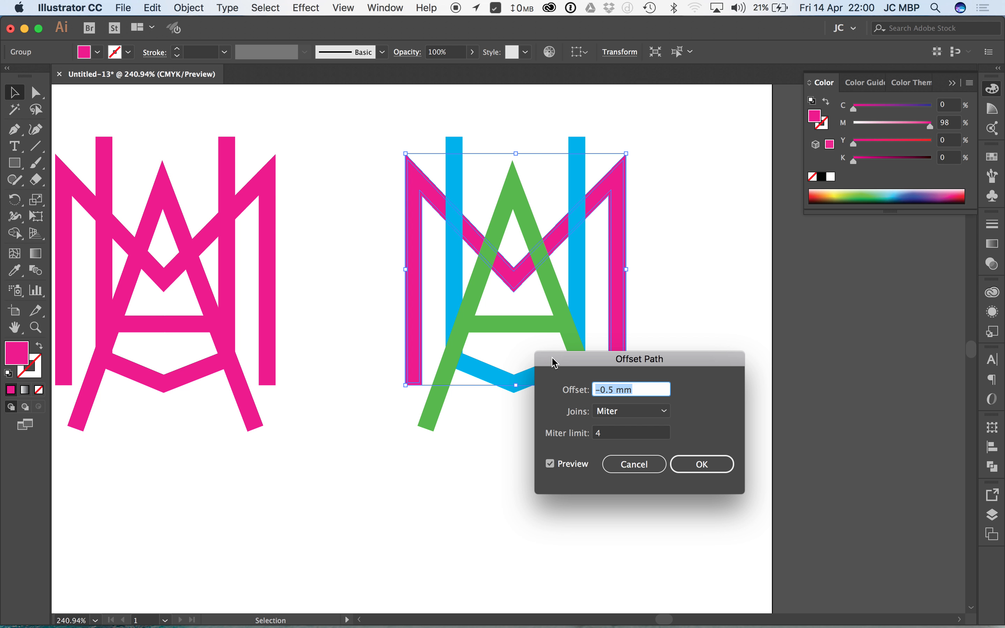
pyautogui.write('5')
pyautogui.press('Tab')
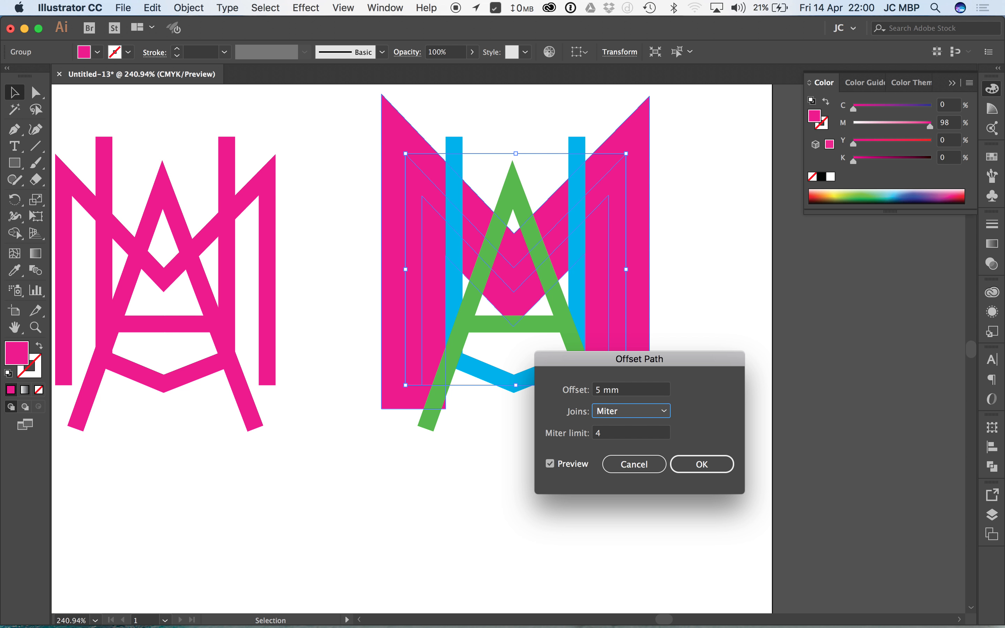
# - Set the M's path offset to 2 mm and apply it with Miter joins
pyautogui.hotkey('shift', 'Tab')
pyautogui.write('2')
pyautogui.press('Tab')
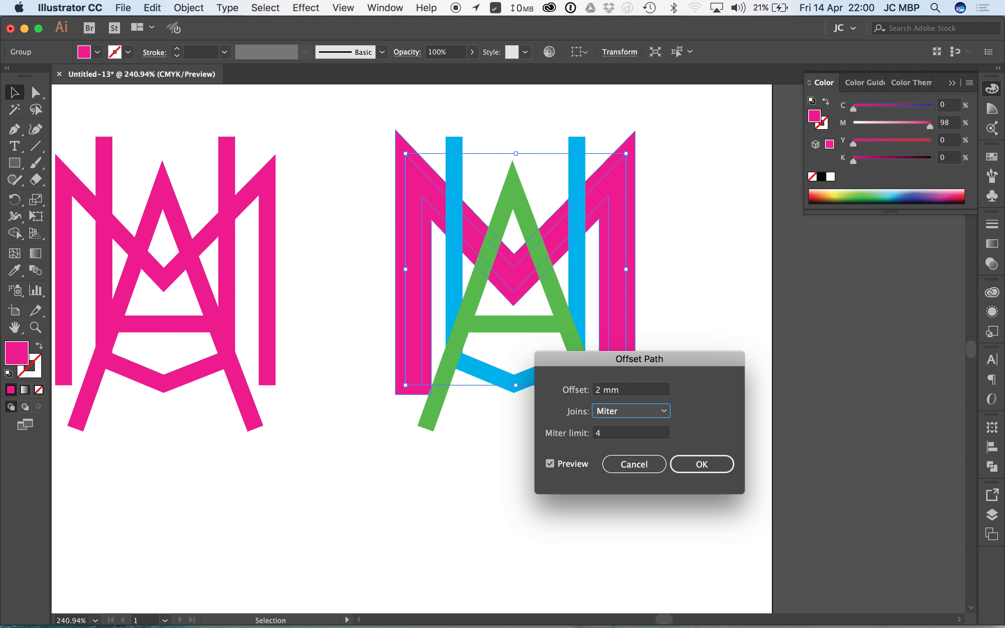
pyautogui.click(702, 465)
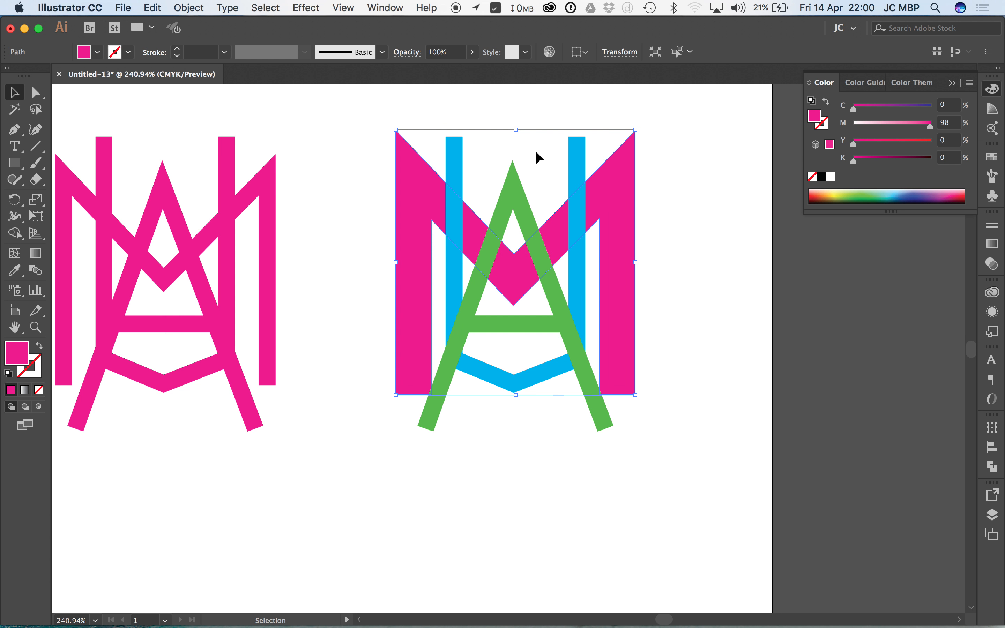
# - Bring the expanded M group with its offset outline in front of the A and U
pyautogui.keyDown('shift'); pyautogui.click(578, 155); pyautogui.keyUp('shift')
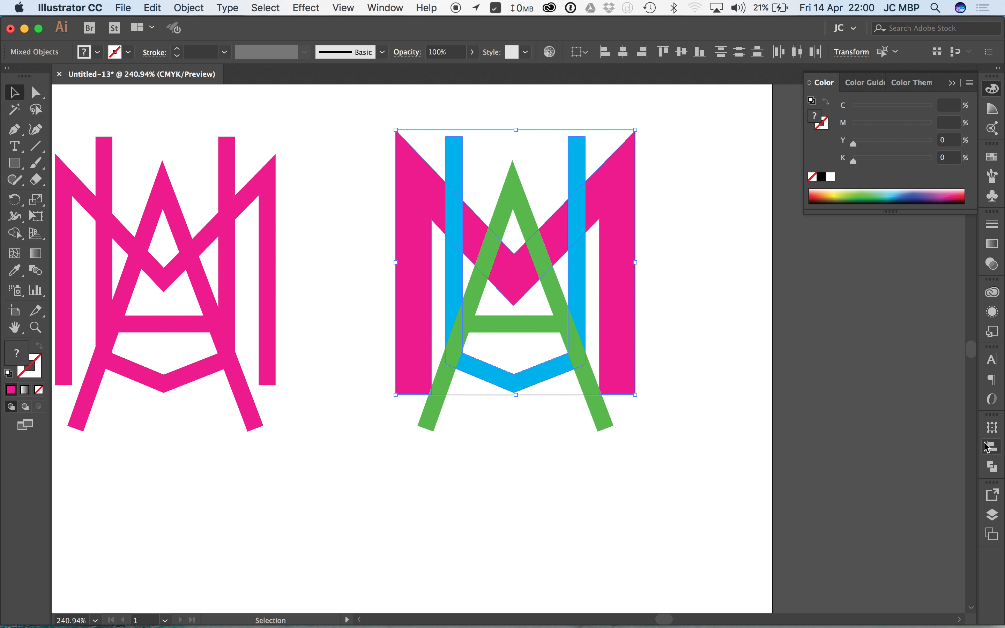
pyautogui.click(684, 303)
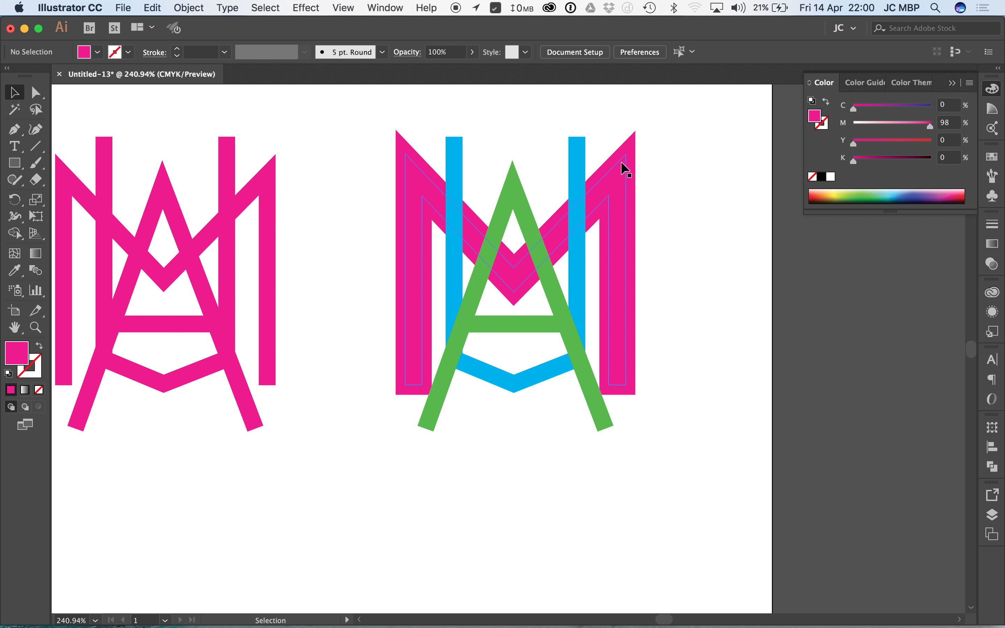
pyautogui.click(626, 150)
pyautogui.press('super+shift+bracketright')
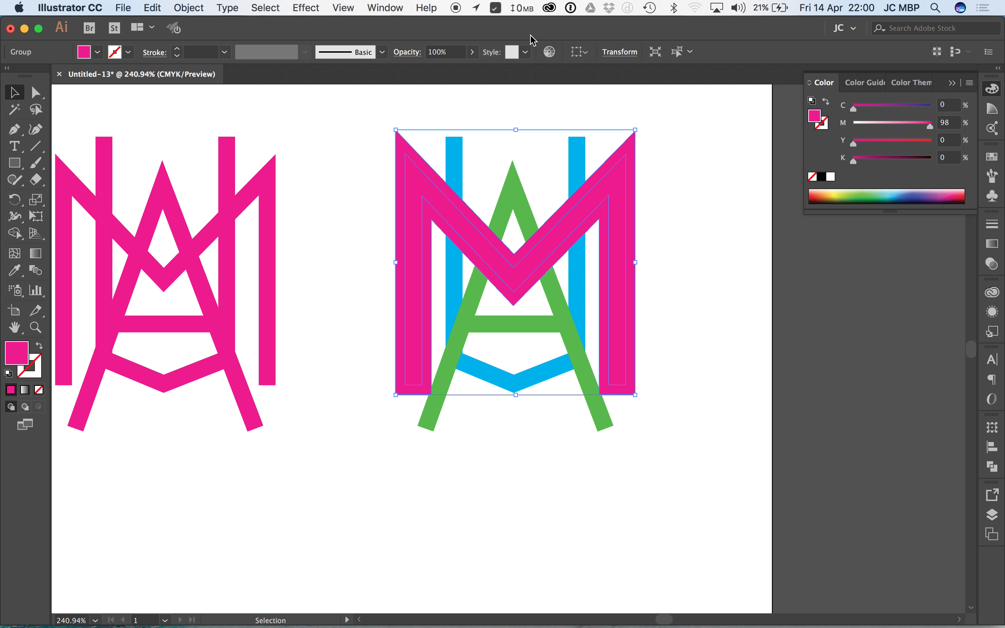
# - Try subtracting the whole M group from the blue U with Pathfinder Minus Front, and undo it
pyautogui.click(597, 97)
pyautogui.click(579, 161)
pyautogui.press('super+shift+bracketright')
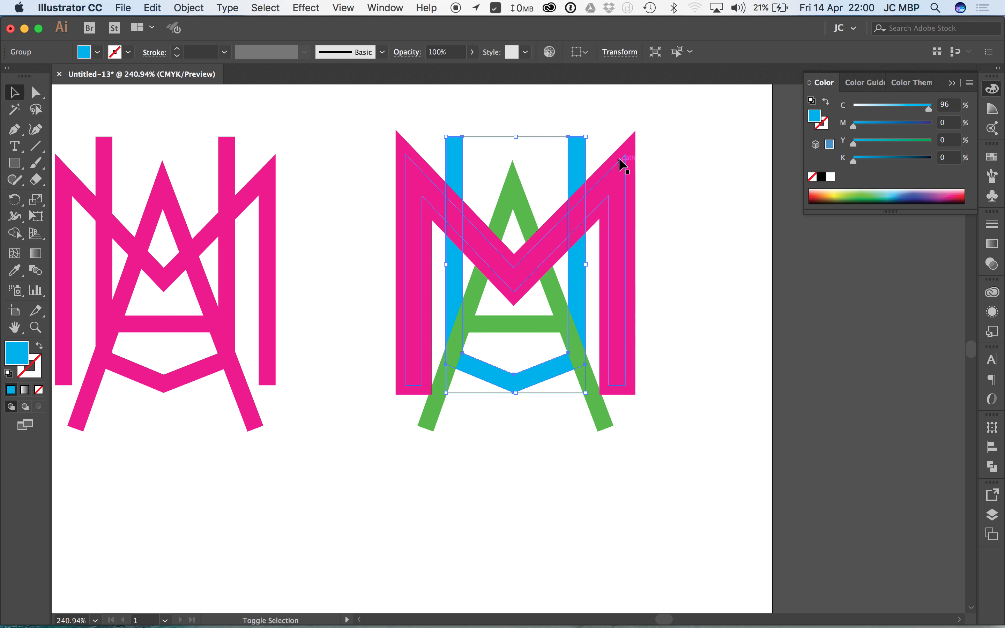
pyautogui.keyDown('shift'); pyautogui.click(624, 148); pyautogui.keyUp('shift')
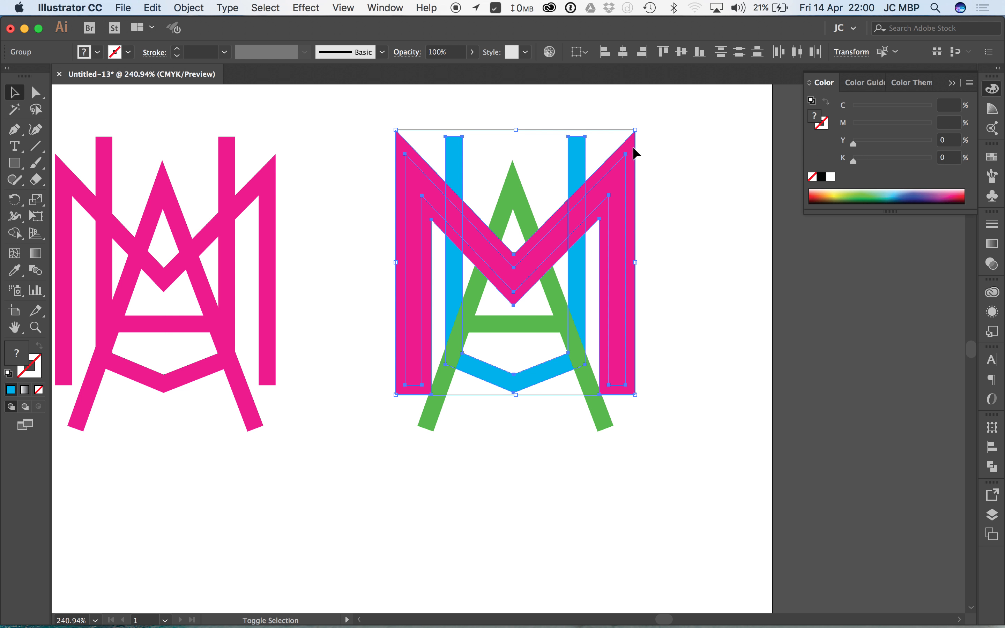
pyautogui.click(993, 467)
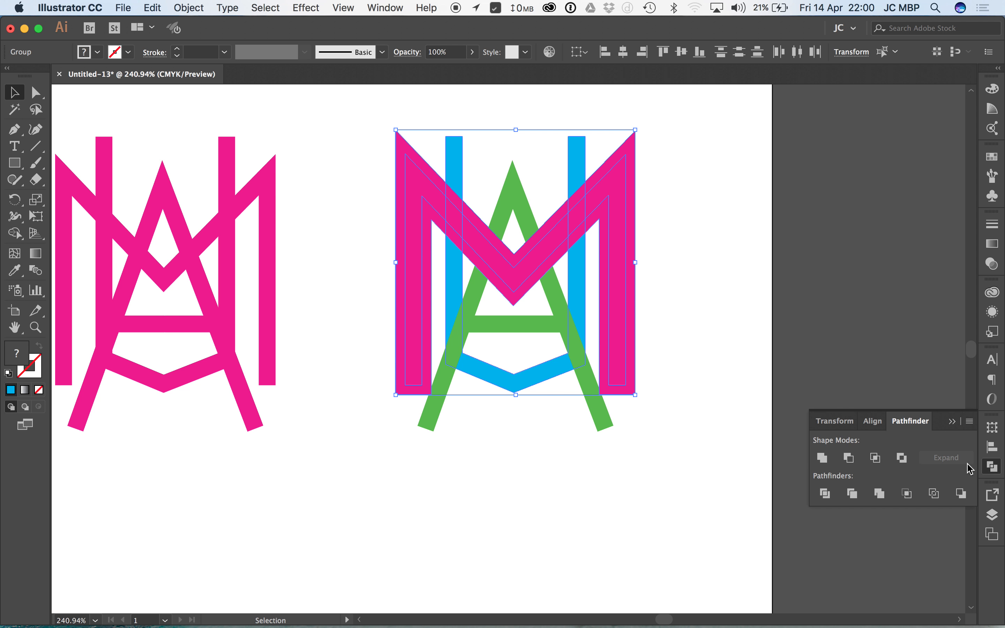
pyautogui.click(856, 461)
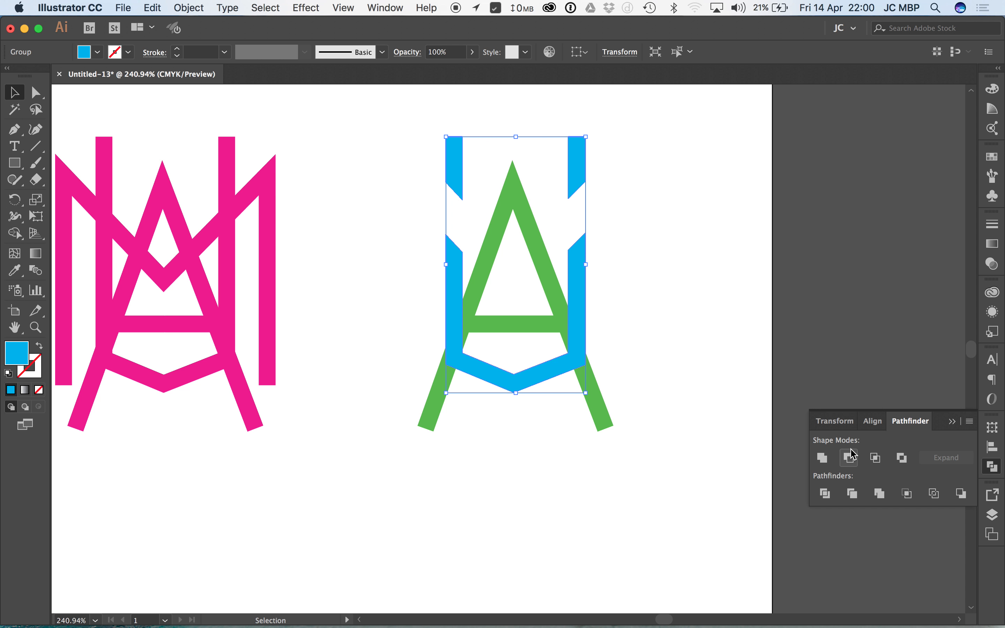
pyautogui.press('super+z')
# - Ungroup the M from its offset outline, test that the pieces move separately, and undo the moves
pyautogui.click(666, 132)
pyautogui.click(634, 143)
pyautogui.click(188, 8)
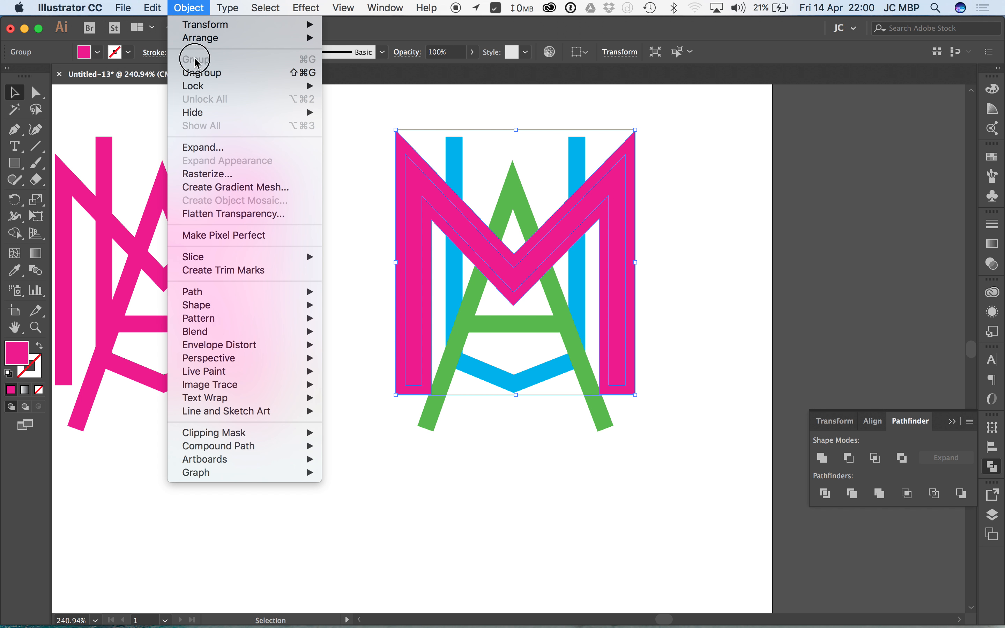
pyautogui.click(205, 75)
pyautogui.click(700, 191)
pyautogui.moveTo(617, 191); pyautogui.dragTo(733, 230)
pyautogui.press('super+z')
pyautogui.click(703, 181)
pyautogui.moveTo(631, 145); pyautogui.dragTo(738, 152)
pyautogui.press('super+z')
# - Subtract the M's enlarged offset shape from the blue U with Pathfinder Minus Front, and deselect the result
pyautogui.keyDown('shift'); pyautogui.click(583, 148); pyautogui.keyUp('shift')
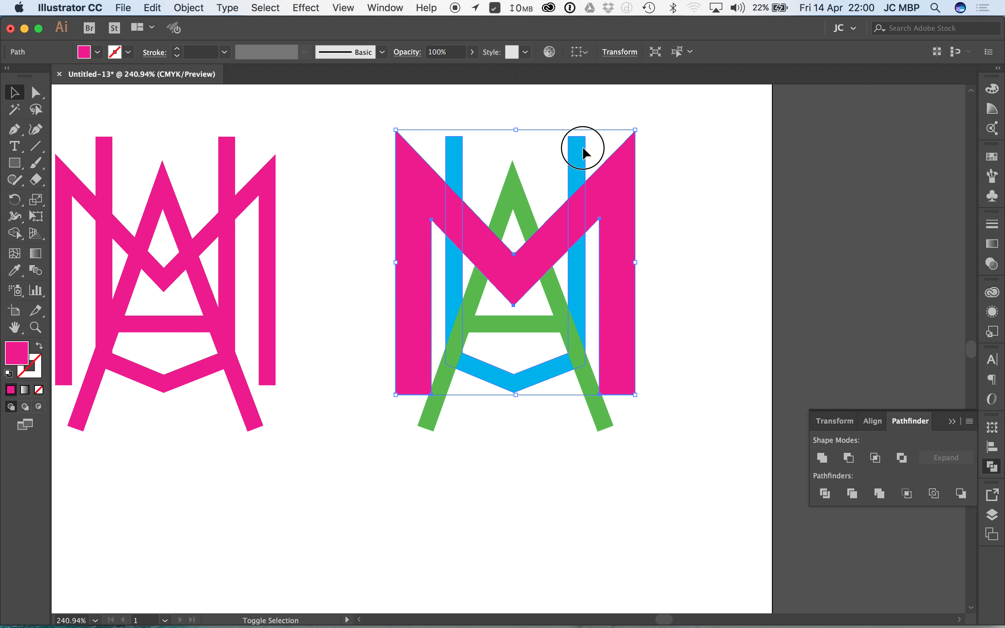
pyautogui.click(850, 458)
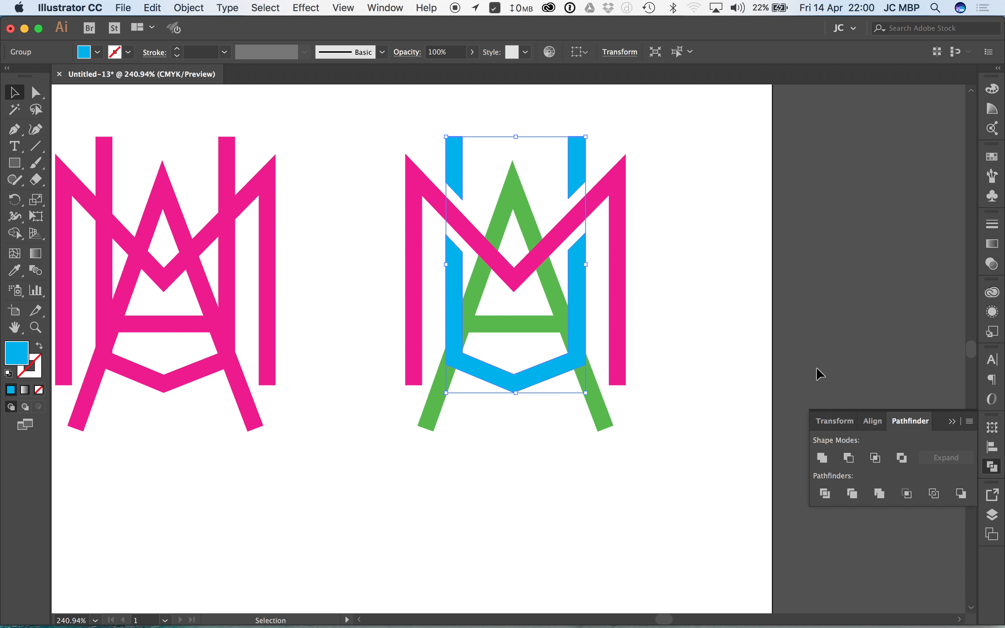
pyautogui.click(701, 195)
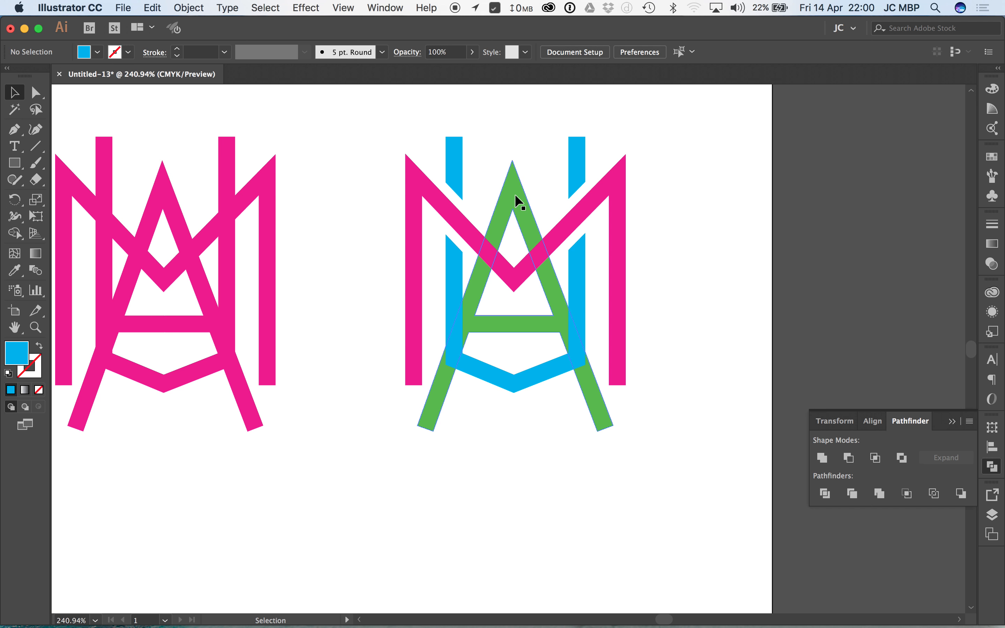
# - Bring the green A in front of the M and the U
pyautogui.click(555, 298)
pyautogui.press('super+shift+bracketright')
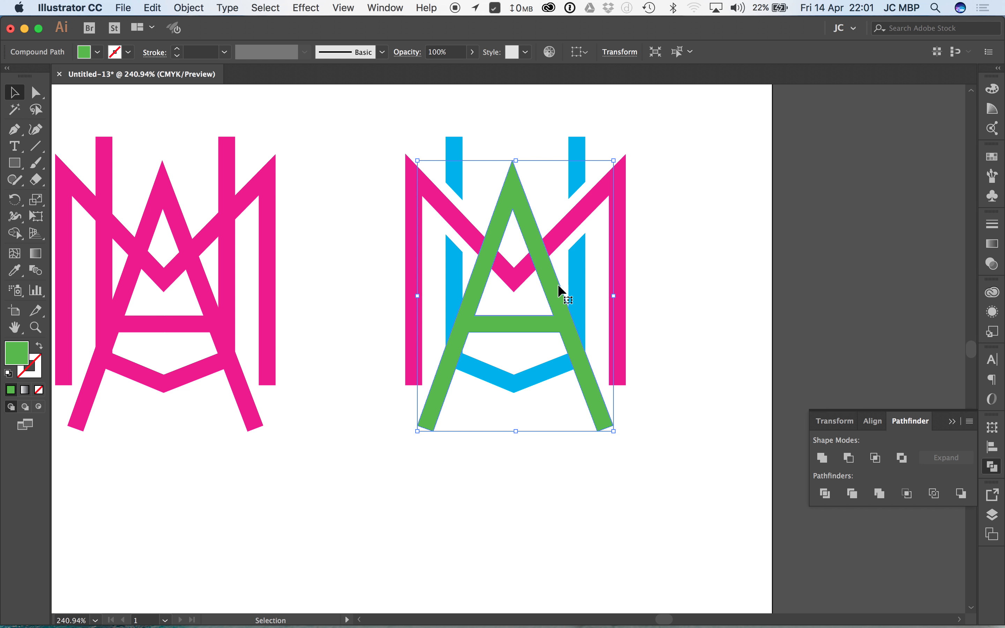
# - Create a 2 mm offset path with miter joins around the green A
pyautogui.click(188, 7)
pyautogui.moveTo(258, 291)
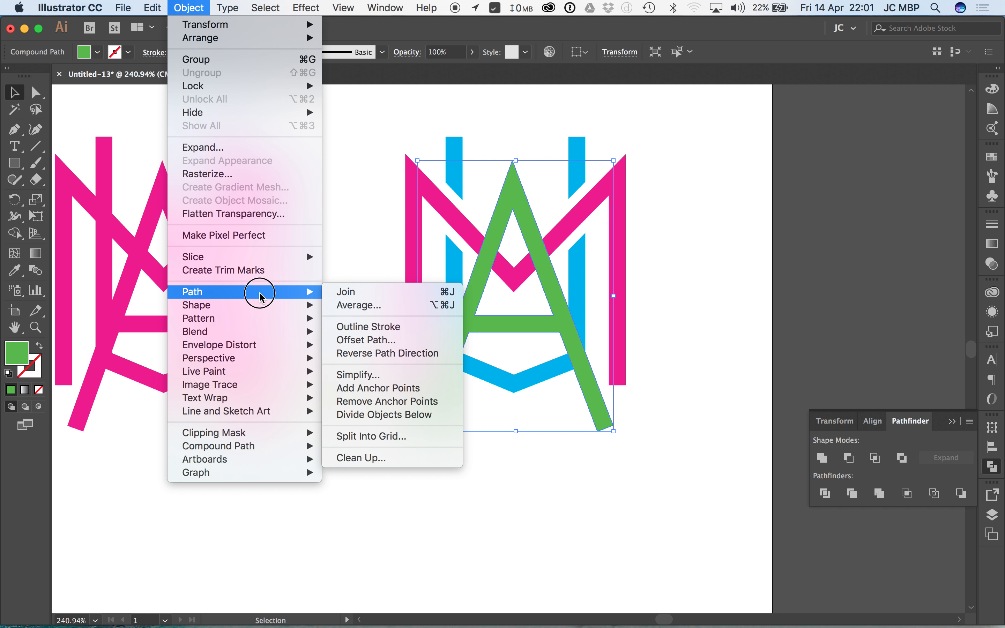
pyautogui.click(391, 343)
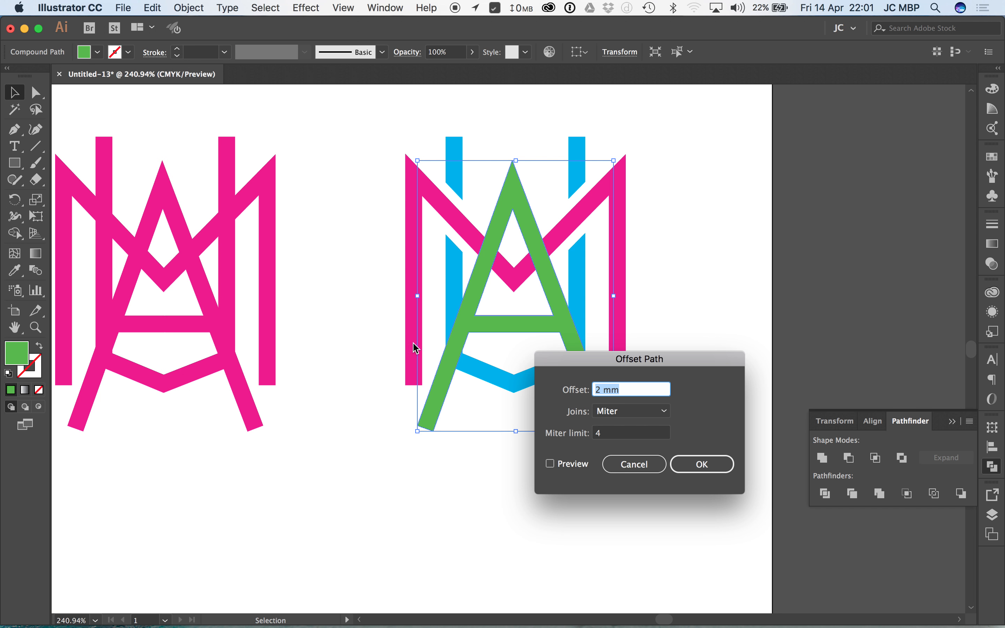
pyautogui.click(702, 465)
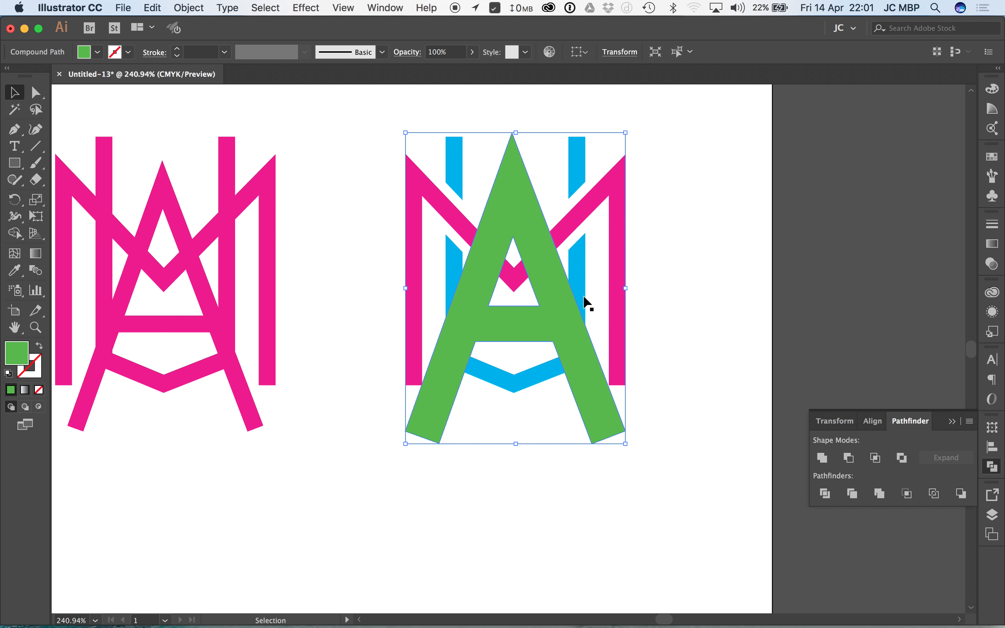
# - Subtract the A's enlarged offset shape from the magenta M with Pathfinder Minus Front
pyautogui.keyDown('shift'); pyautogui.click(622, 172); pyautogui.keyUp('shift')
pyautogui.keyDown('shift'); pyautogui.click(623, 177); pyautogui.keyUp('shift')
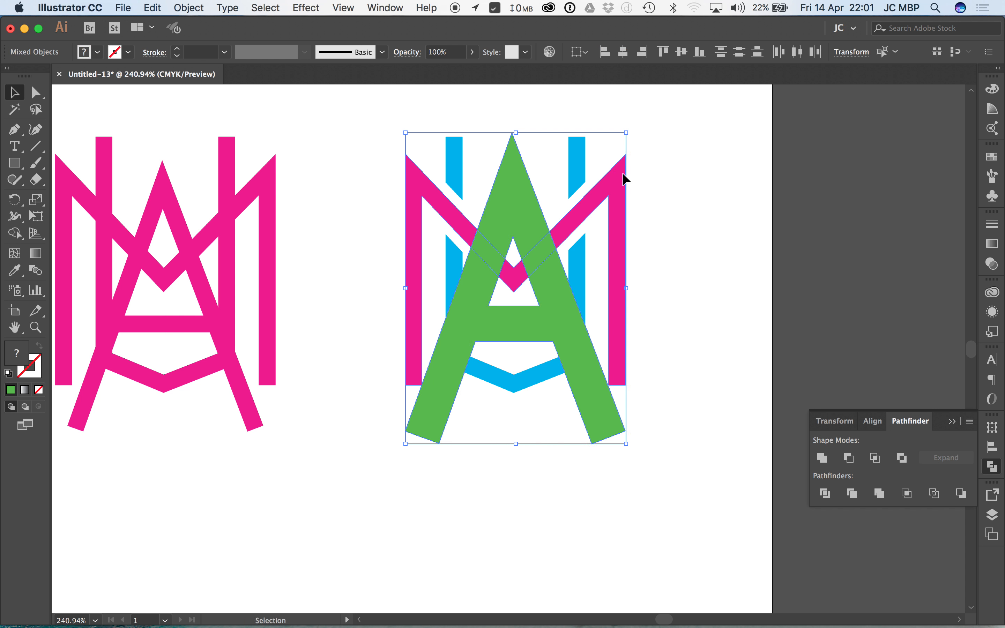
pyautogui.click(849, 458)
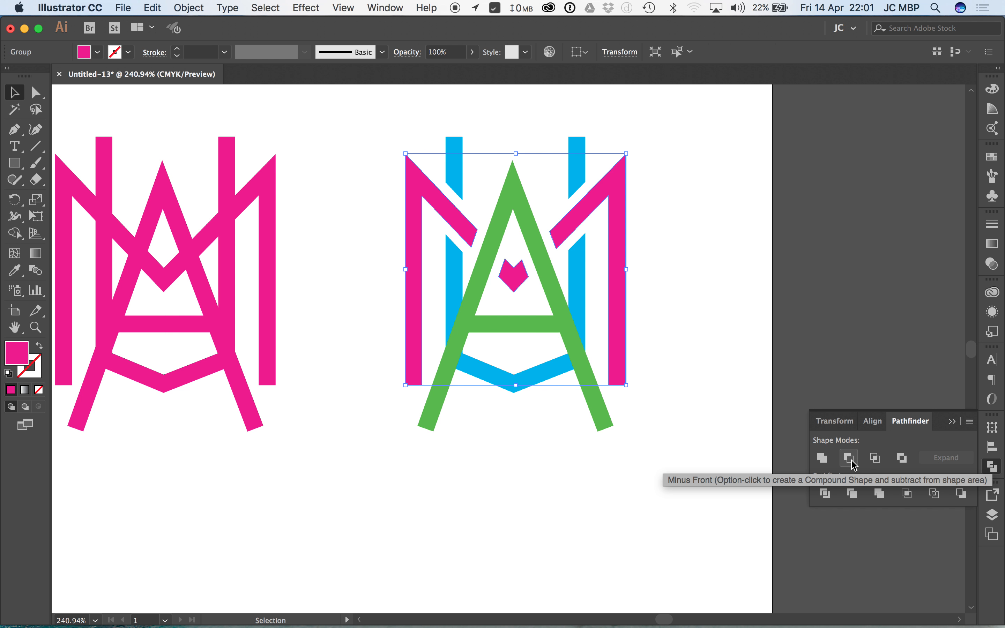
# - Test-move the cut M, then undo the move, the subtraction and the A's offset path
pyautogui.click(702, 197)
pyautogui.click(617, 187)
pyautogui.moveTo(616, 187); pyautogui.dragTo(766, 196)
pyautogui.press('super+z')
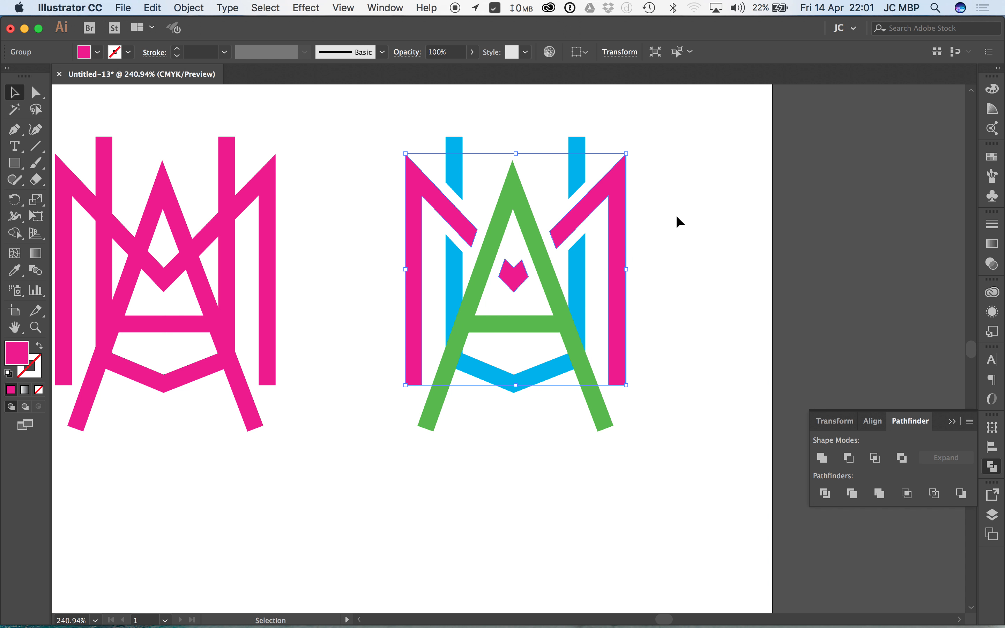
pyautogui.click(702, 195)
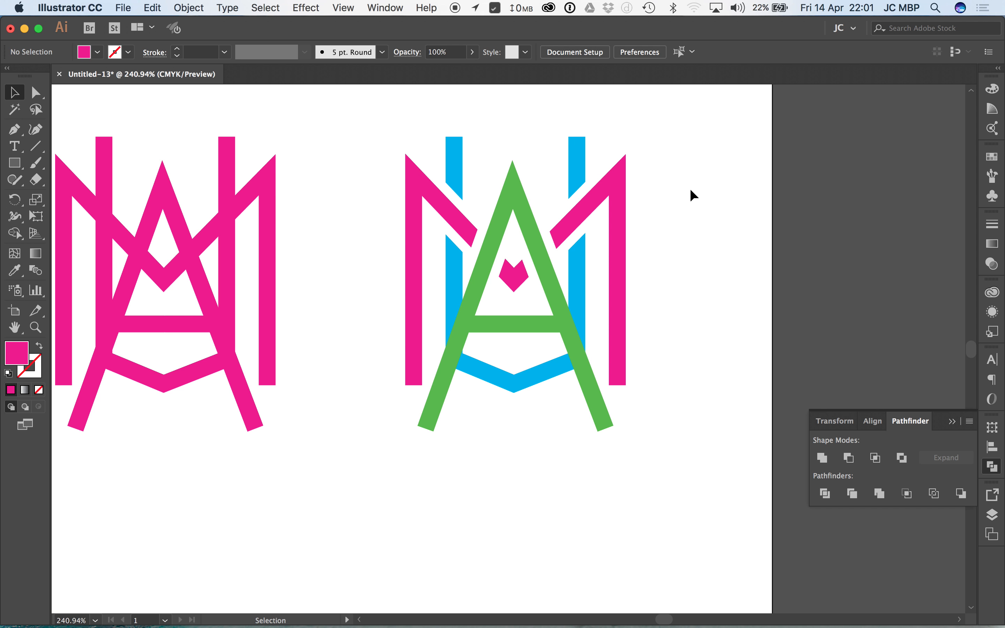
pyautogui.press('super+z')
pyautogui.press('super+z')
pyautogui.click(690, 203)
# - Offset the green A's path by 2 mm again to make an enlarged copy of it
pyautogui.click(523, 197)
pyautogui.click(189, 7)
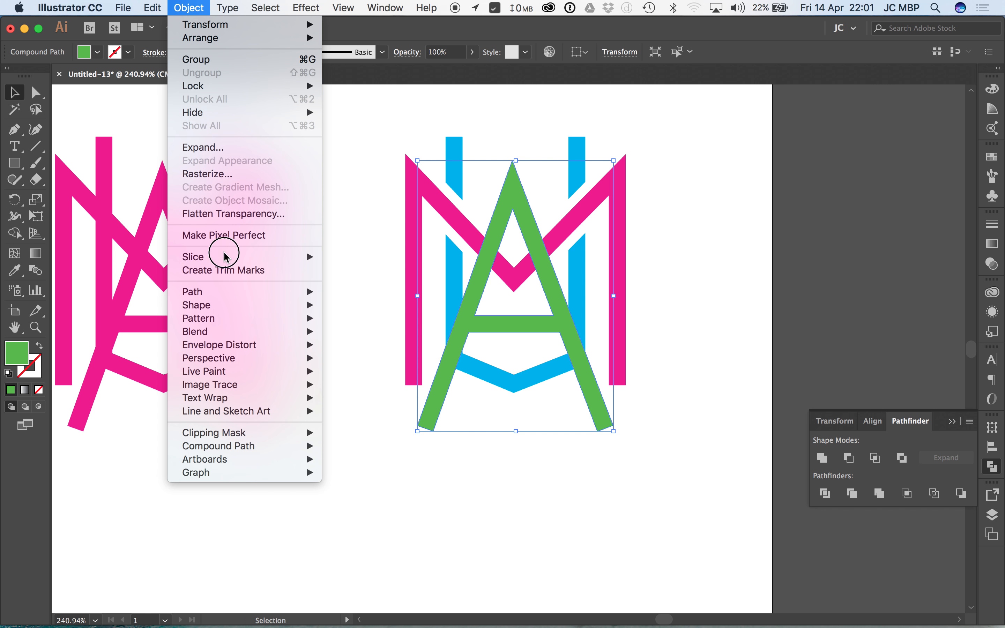
pyautogui.moveTo(233, 292)
pyautogui.click(411, 349)
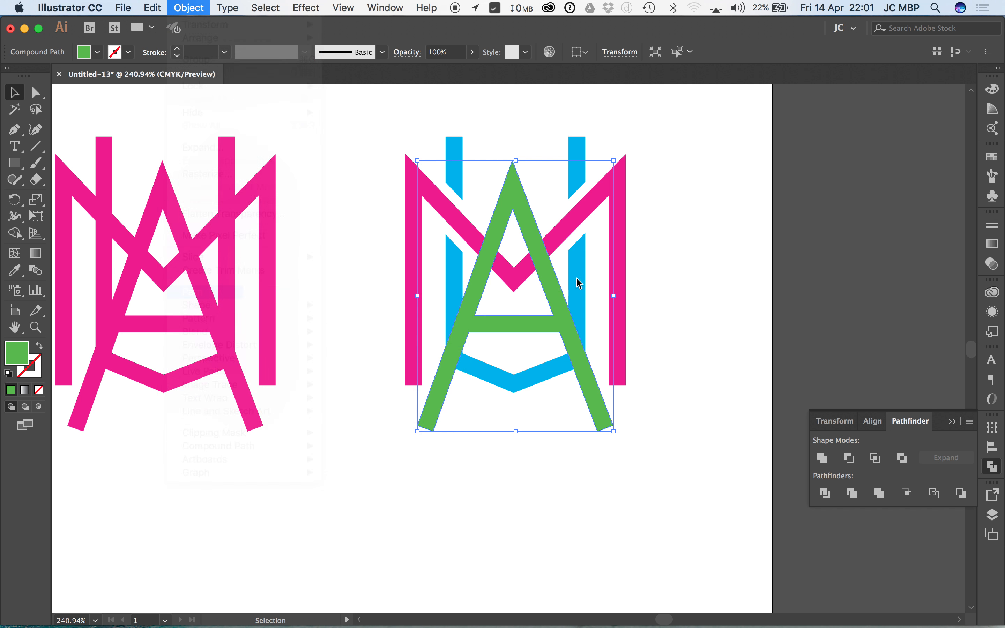
pyautogui.click(702, 465)
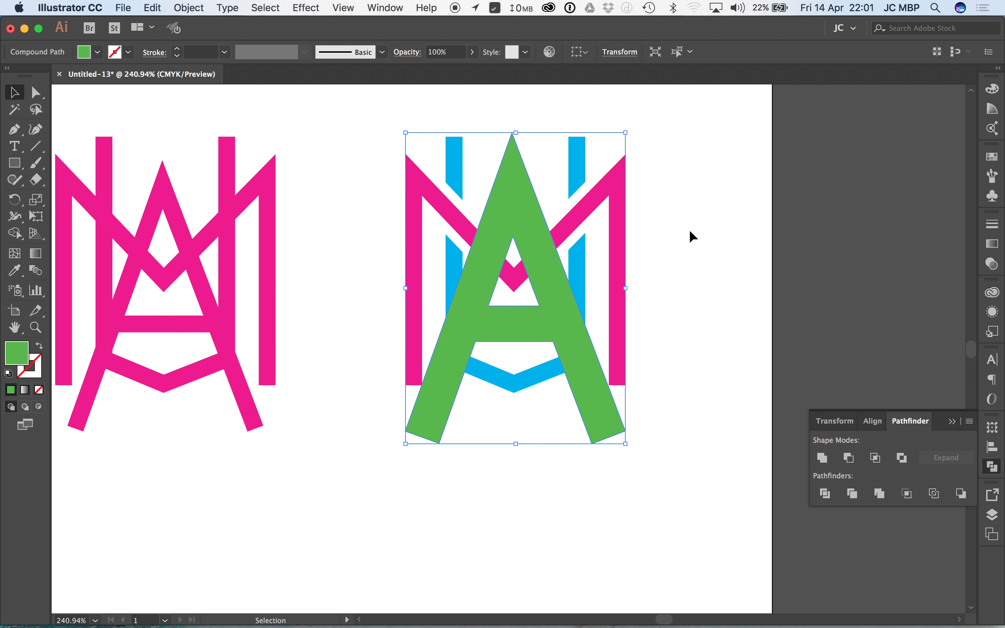
# - Check the stacked green shapes by selecting the original A alone and together with its enlarged offset copy
pyautogui.click(688, 233)
pyautogui.click(518, 196)
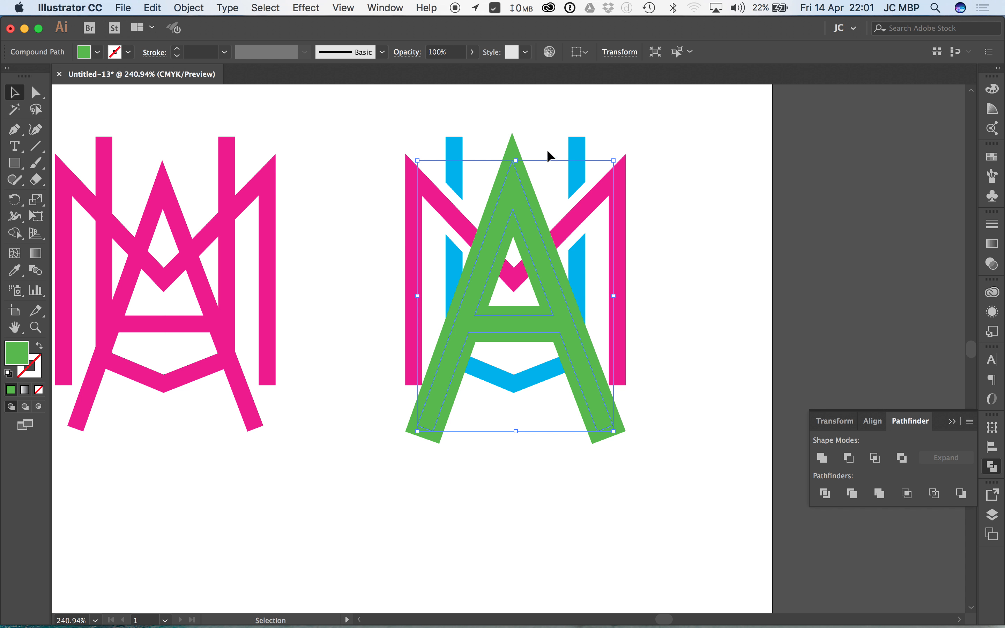
pyautogui.click(542, 129)
pyautogui.moveTo(502, 184); pyautogui.dragTo(503, 186)
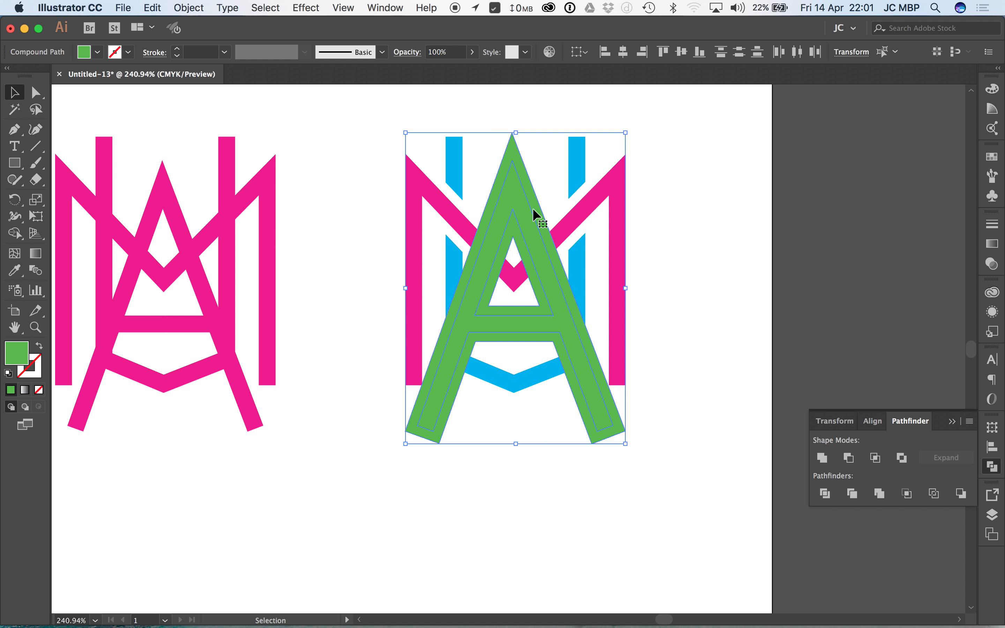
pyautogui.click(539, 168)
# - Subtract only the A's enlarged offset shape from the magenta M with Pathfinder Minus Front, and deselect
pyautogui.click(516, 148)
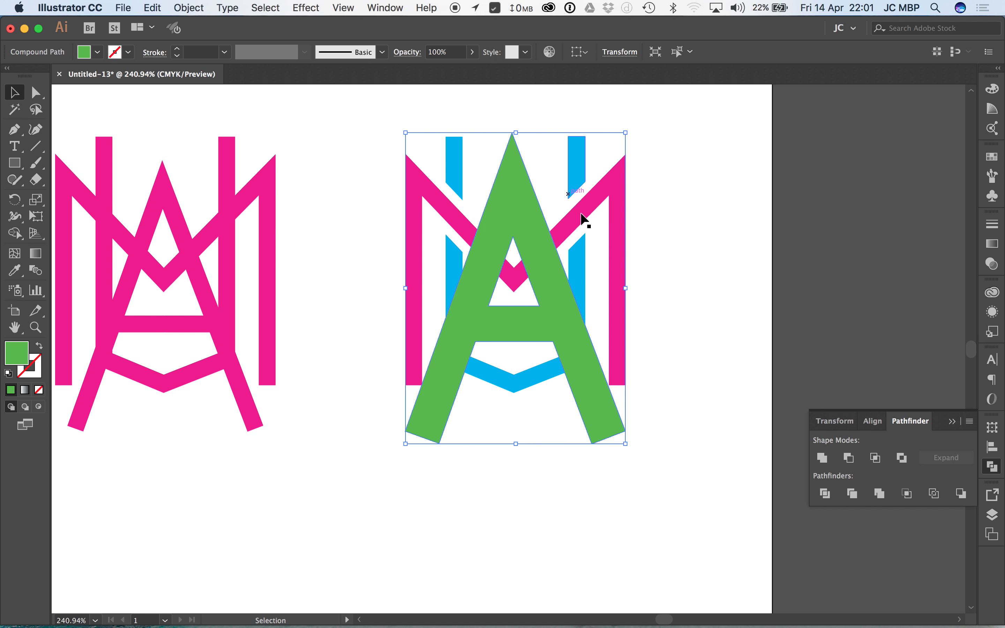
pyautogui.keyDown('shift'); pyautogui.click(572, 217); pyautogui.keyUp('shift')
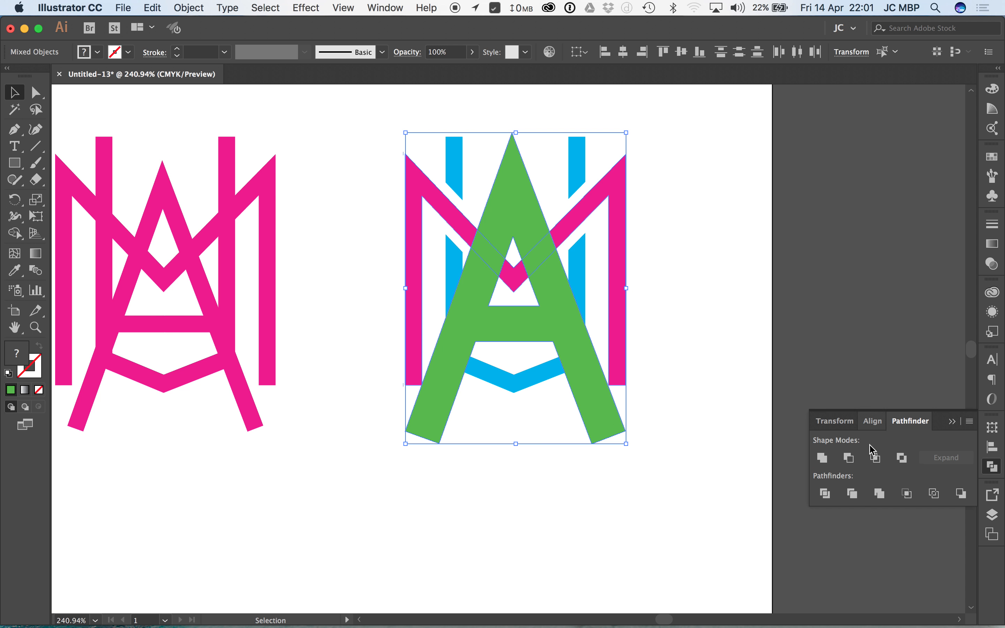
pyautogui.click(849, 457)
pyautogui.click(699, 233)
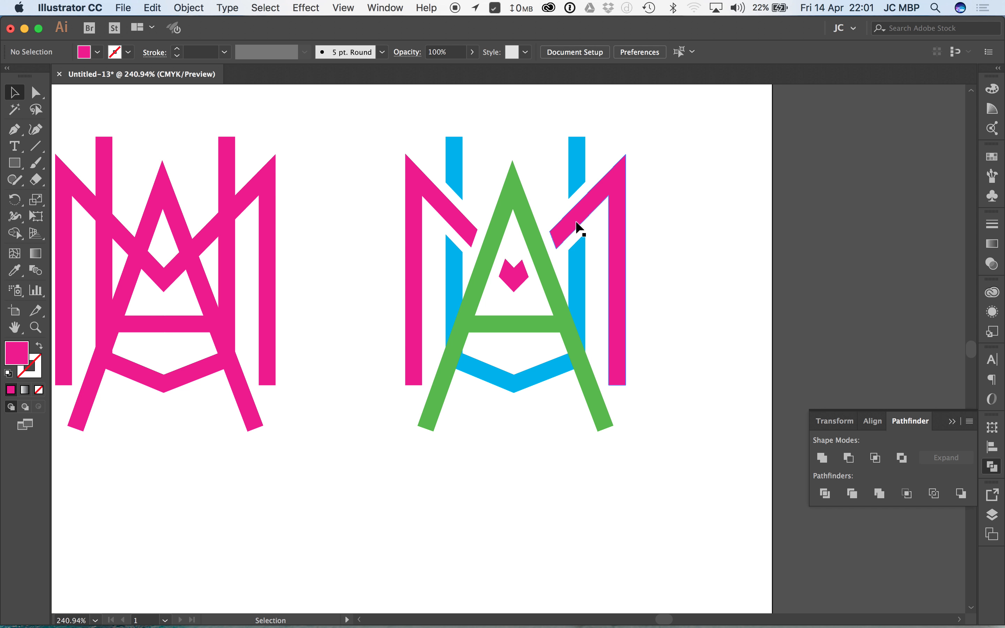
# - Ungroup the pieces of the blue U and deselect them
pyautogui.click(528, 382)
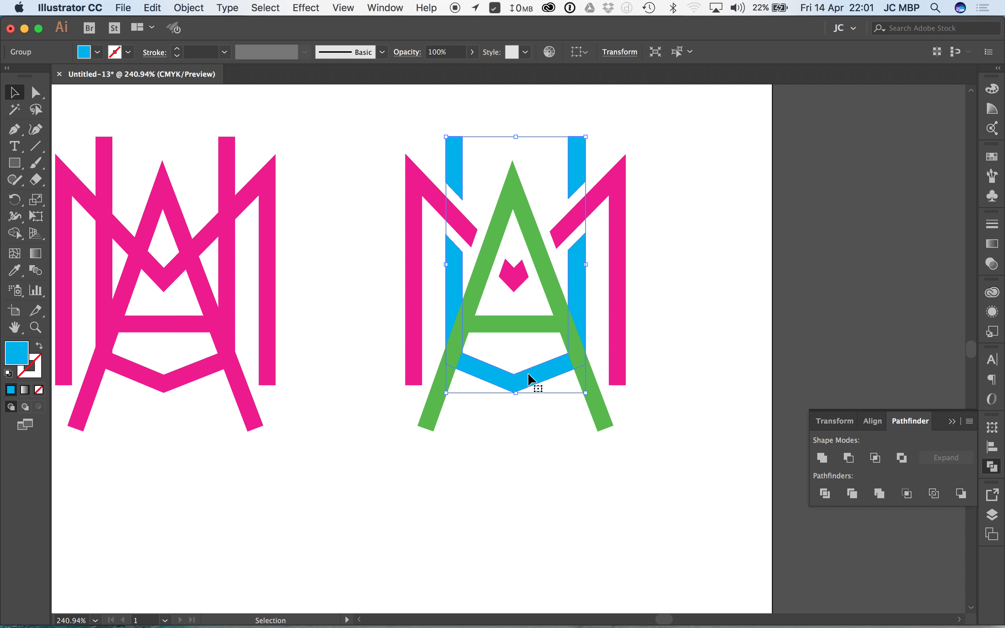
pyautogui.click(189, 8)
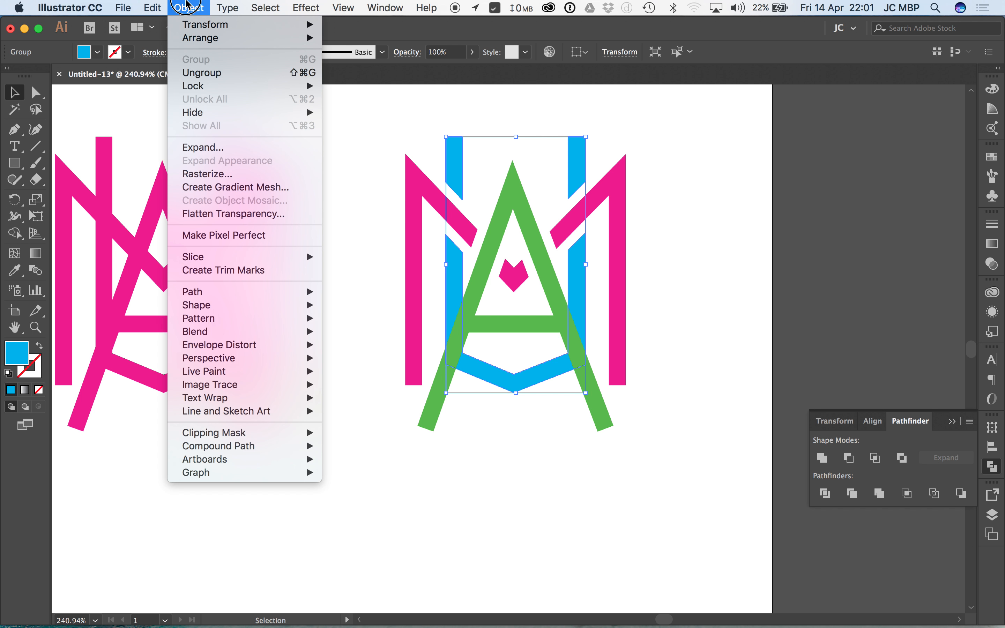
pyautogui.moveTo(266, 451)
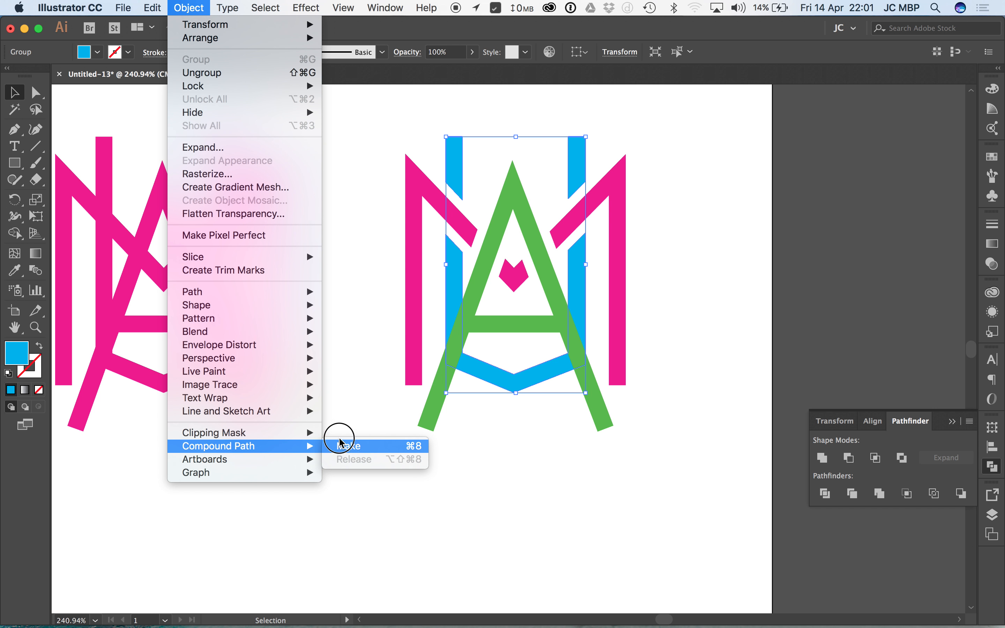
pyautogui.click(277, 73)
pyautogui.click(501, 114)
# - Test-move the two upper blue U pieces separately, and undo the moves
pyautogui.click(451, 168)
pyautogui.hotkey('shift', 'Up')
pyautogui.hotkey('shift', 'Up')
pyautogui.moveTo(577, 174); pyautogui.dragTo(579, 155)
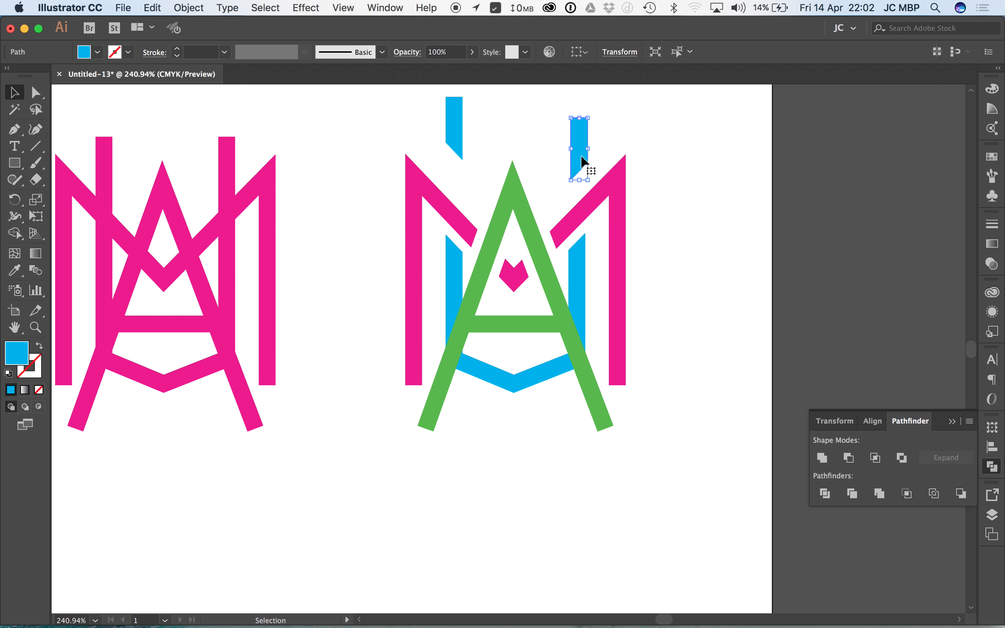
pyautogui.press('super+z')
pyautogui.press('super+z')
pyautogui.press('super+z')
pyautogui.press('super+z')
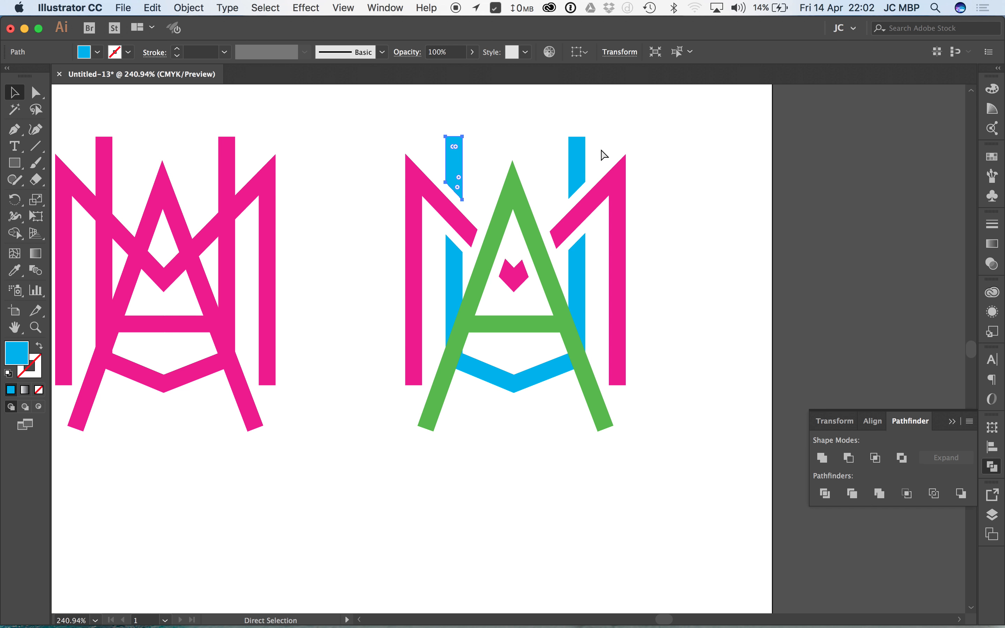
# - Combine the three blue U pieces into one compound path, and deselect it
pyautogui.click(449, 164)
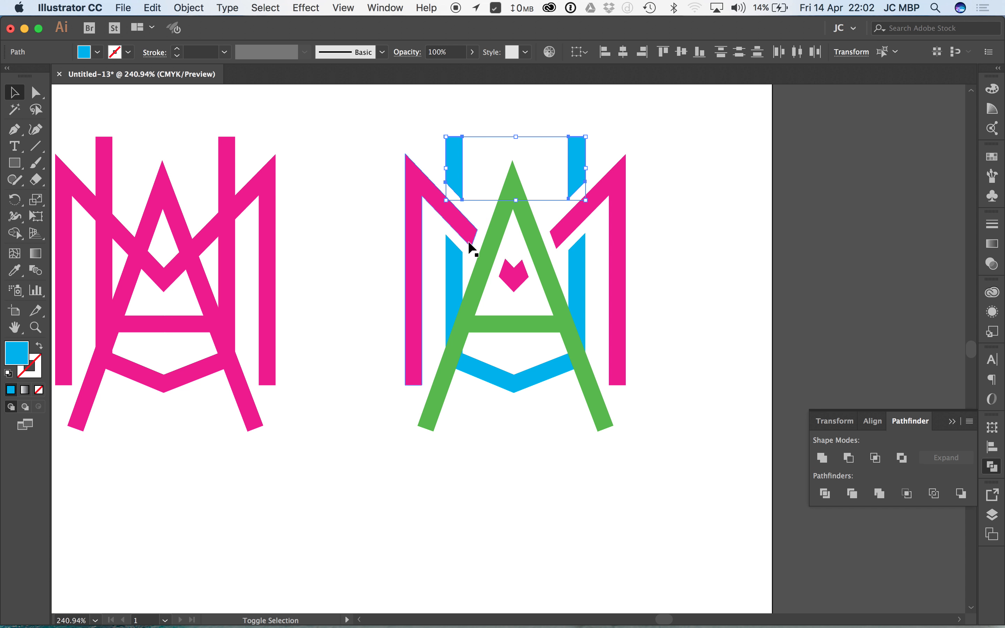
pyautogui.click(189, 8)
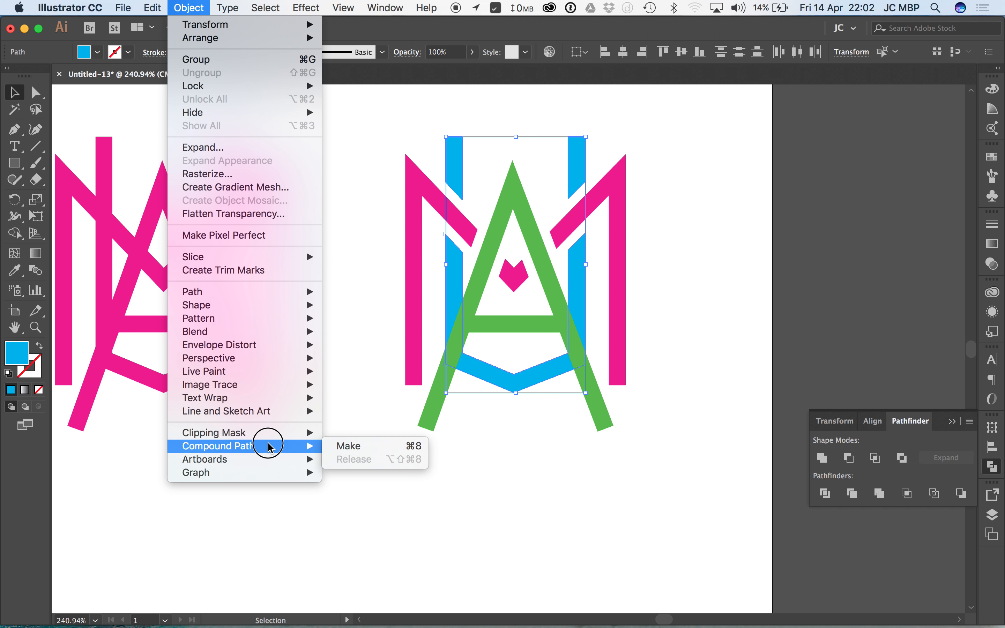
pyautogui.click(349, 446)
pyautogui.click(626, 129)
# - Test-move the blue U's compound path, undo the move and return to the Selection tool
pyautogui.doubleClick(580, 148)
pyautogui.doubleClick(606, 146)
pyautogui.moveTo(577, 168); pyautogui.dragTo(629, 133)
pyautogui.press('super+z')
pyautogui.press('v')
# - Release the blue U's compound path back into separate pieces, and deselect them
pyautogui.click(189, 7)
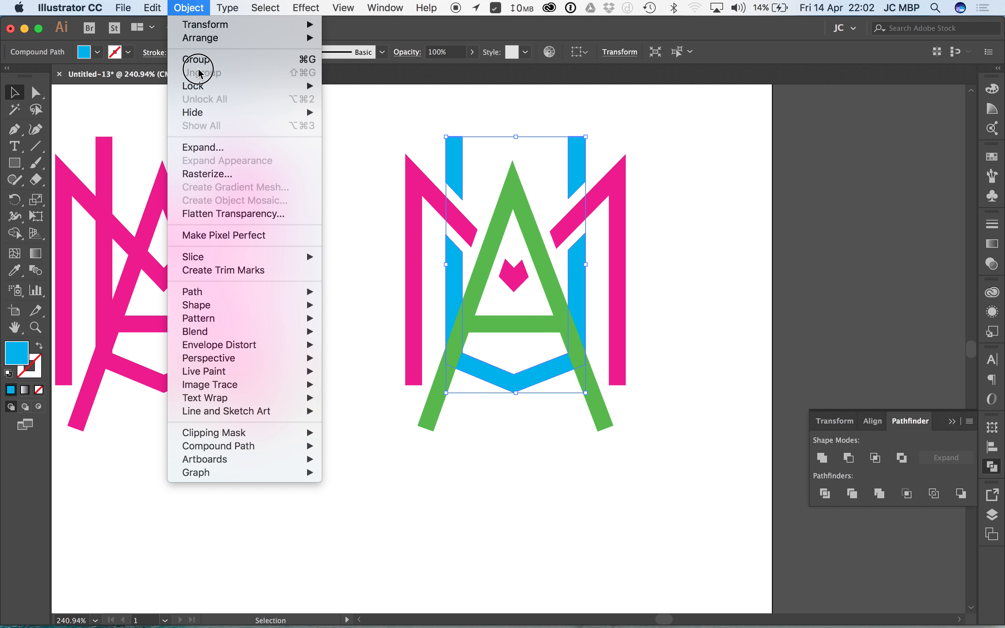
pyautogui.moveTo(267, 310)
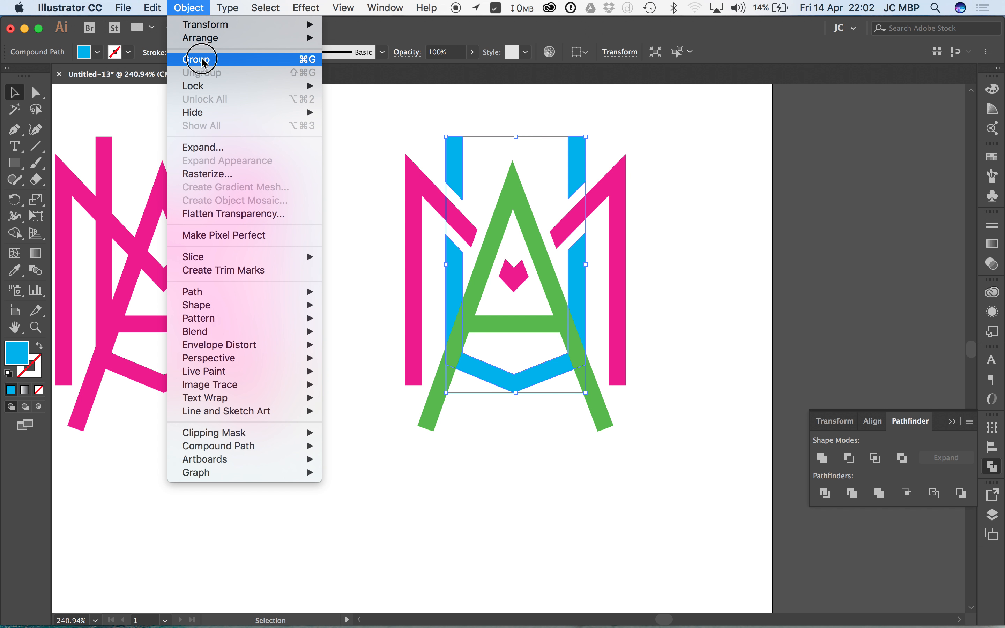
pyautogui.moveTo(275, 446)
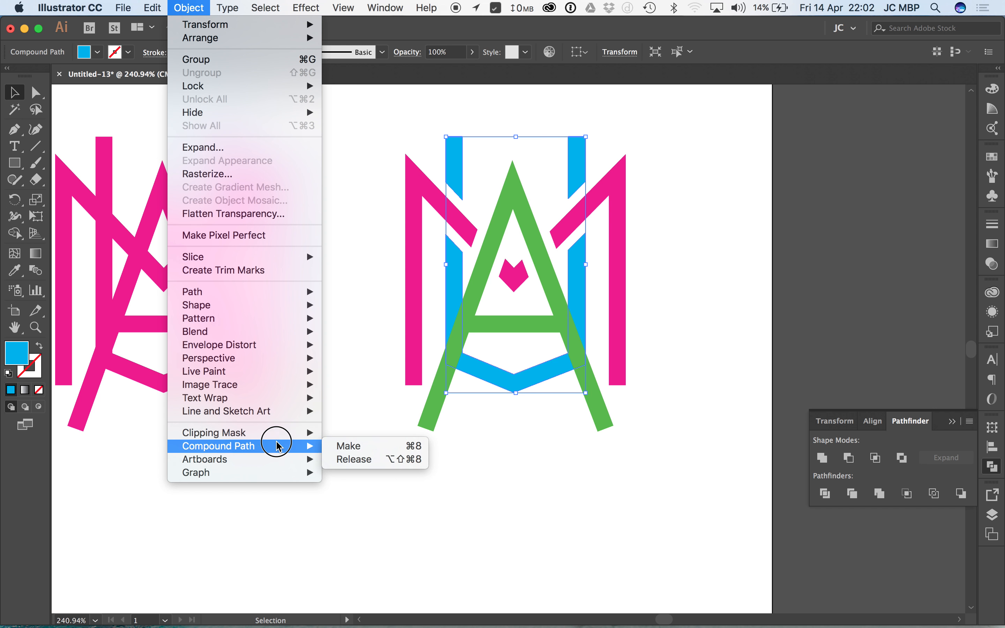
pyautogui.click(354, 460)
pyautogui.click(640, 257)
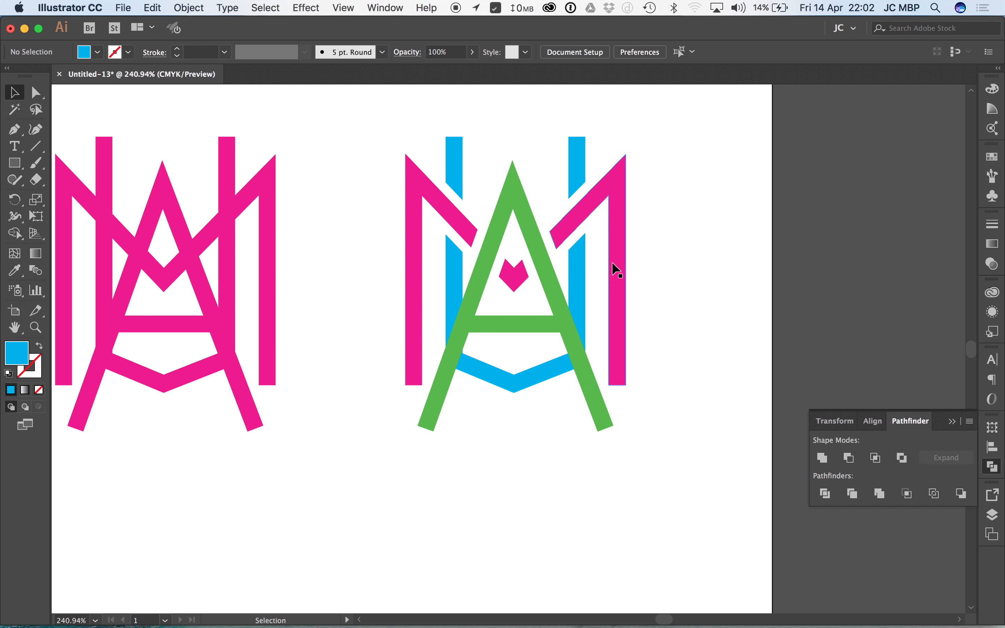
# - Create an offset path around the lower blue U piece with the same offset settings as for the A
pyautogui.click(579, 263)
pyautogui.click(188, 7)
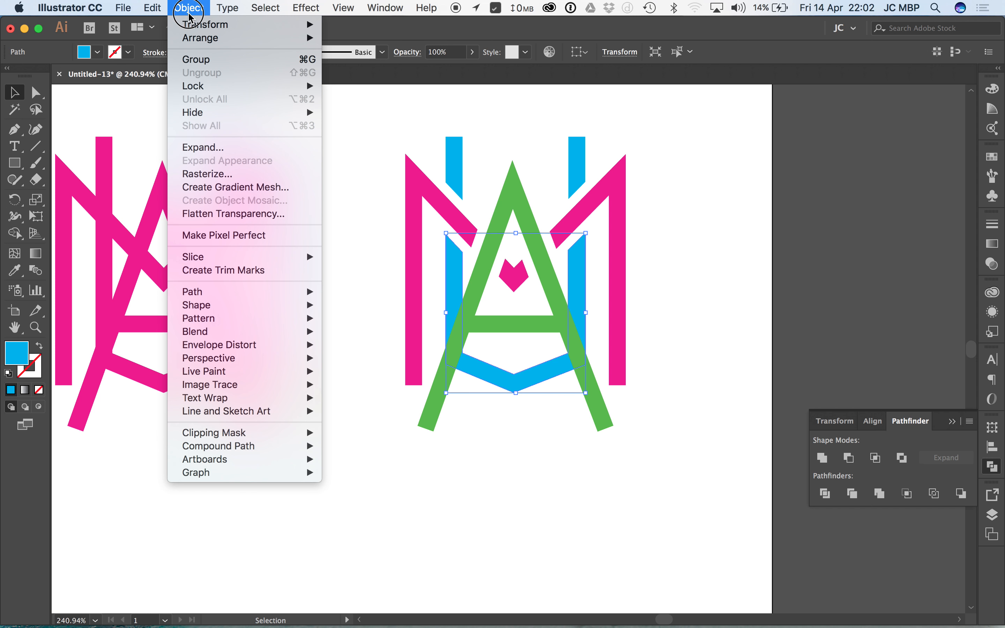
pyautogui.moveTo(225, 292)
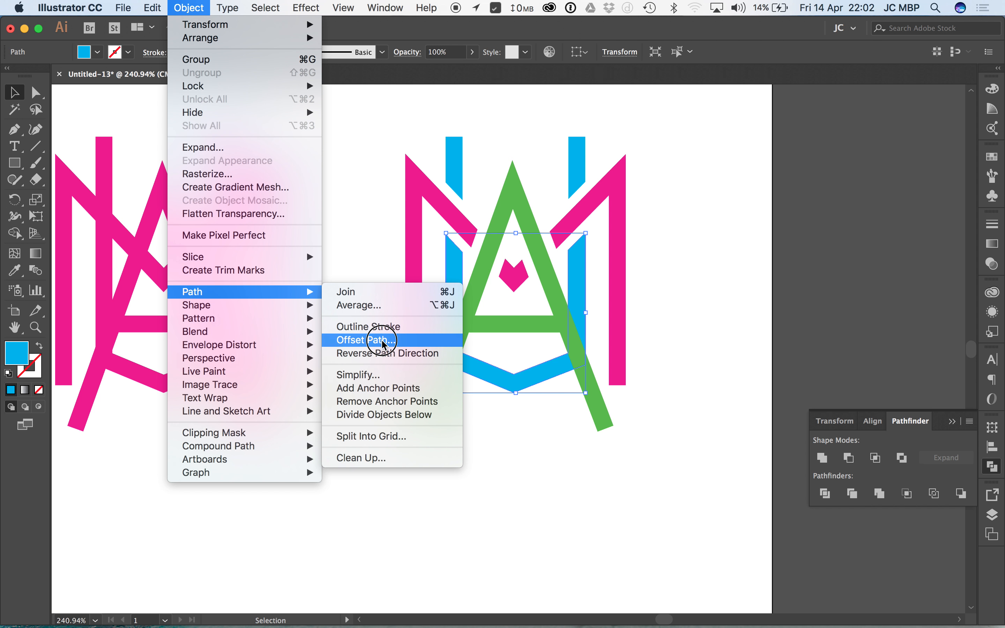
pyautogui.click(403, 341)
pyautogui.click(702, 469)
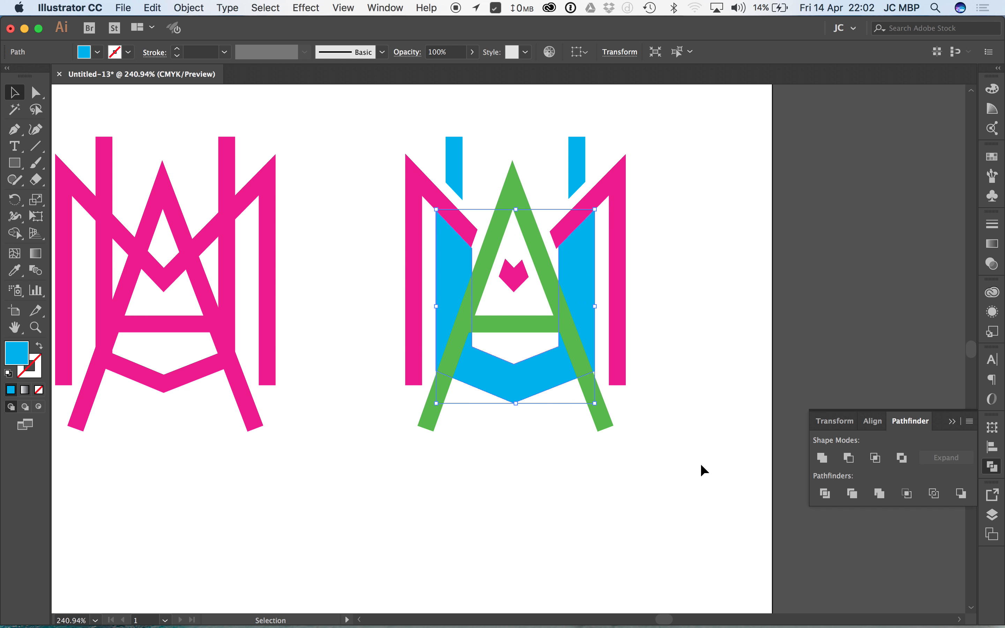
# - Bring the enlarged U shape to the front and subtract it from the green A with Pathfinder Minus Front
pyautogui.rightClick(593, 332)
pyautogui.moveTo(680, 536)
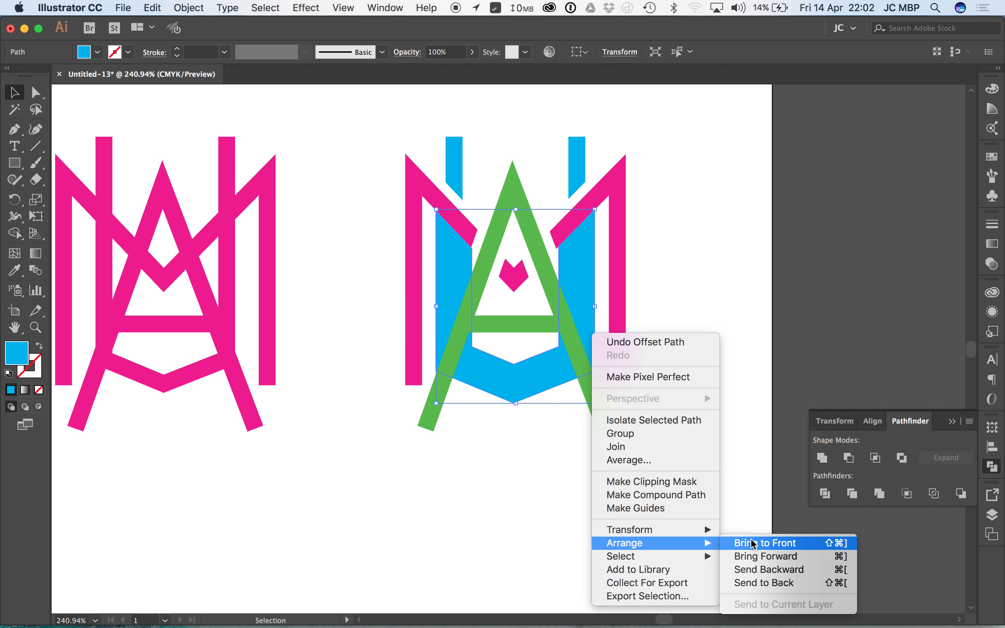
pyautogui.click(747, 604)
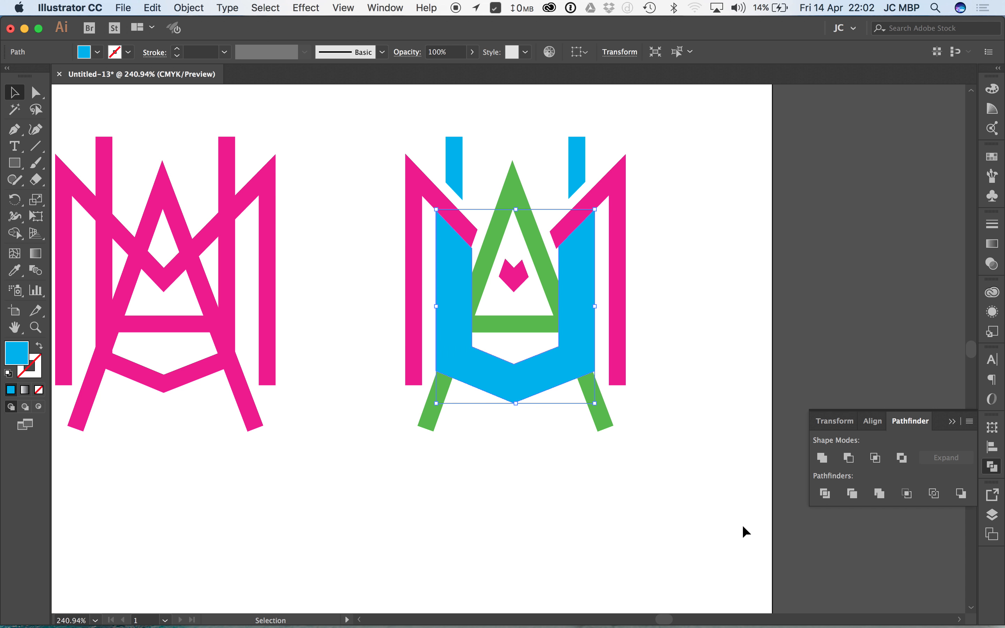
pyautogui.keyDown('shift'); pyautogui.click(605, 424); pyautogui.keyUp('shift')
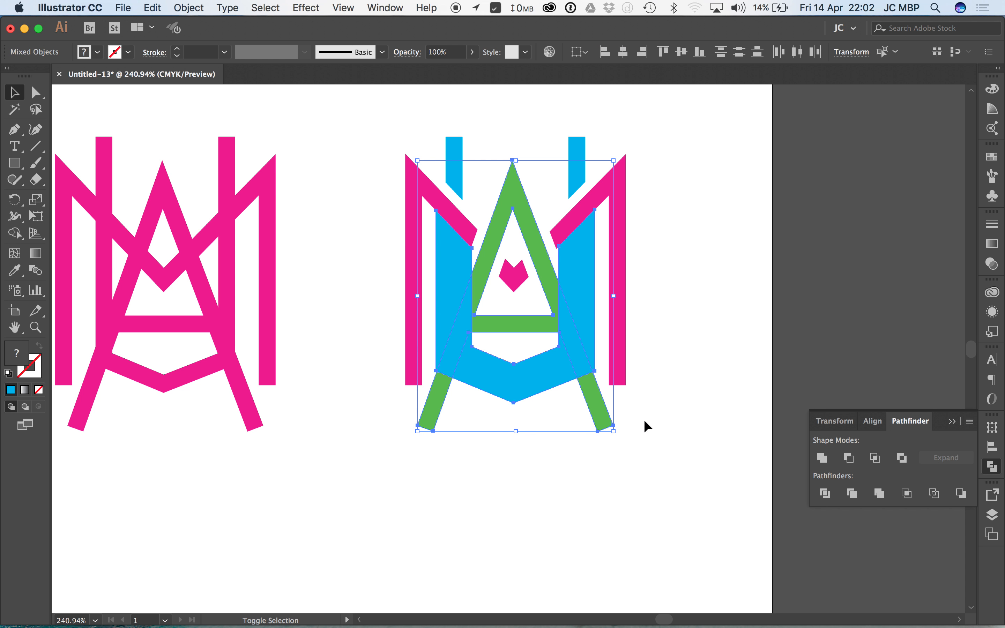
pyautogui.click(850, 459)
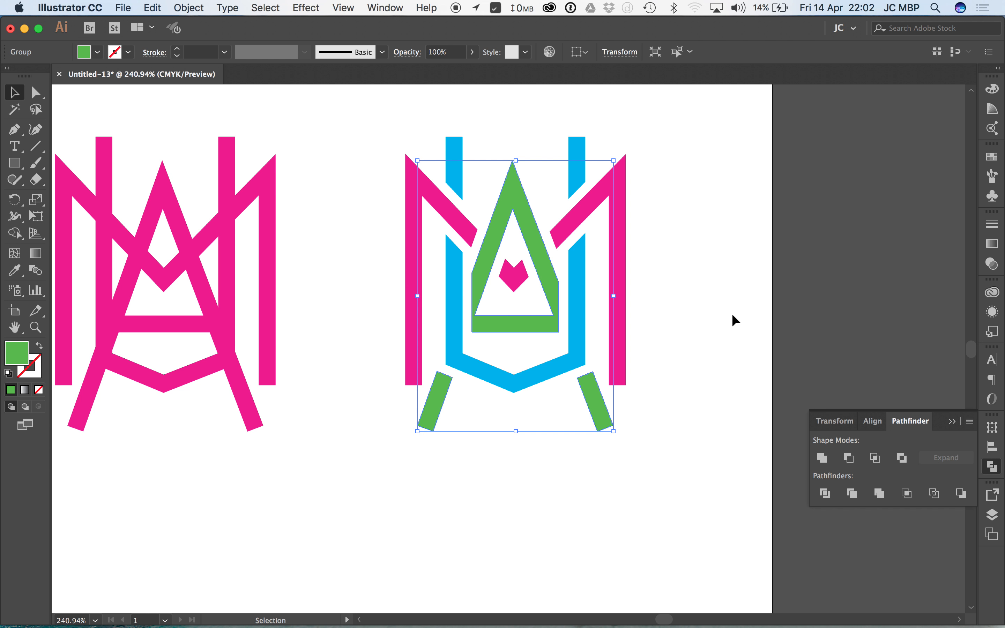
pyautogui.click(722, 300)
# - Fill all pieces of the interwoven monogram with black, and deselect it
pyautogui.moveTo(695, 133); pyautogui.dragTo(431, 447)
pyautogui.click(993, 89)
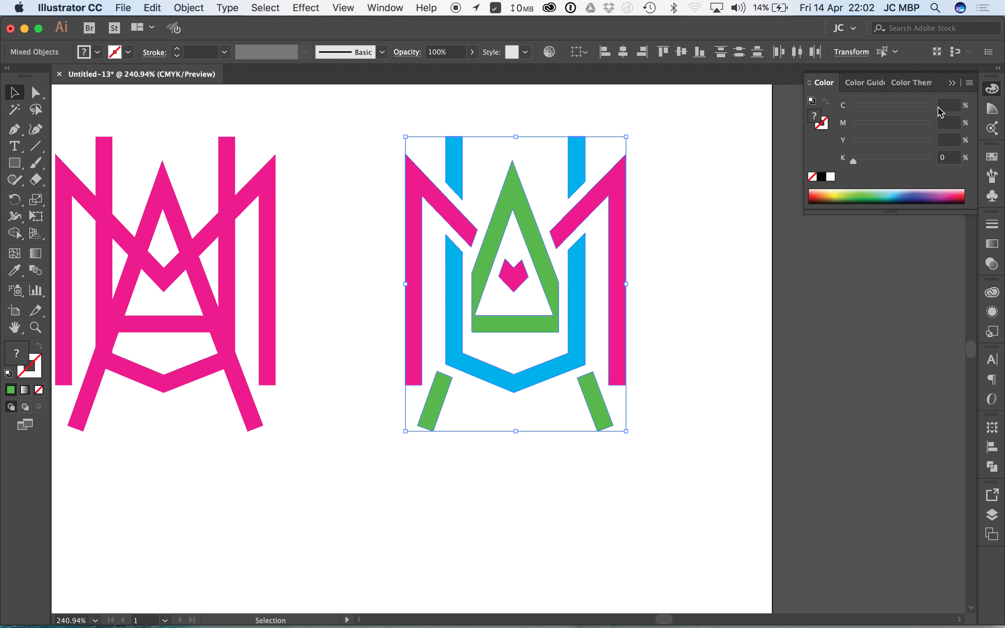
pyautogui.click(821, 177)
pyautogui.click(720, 322)
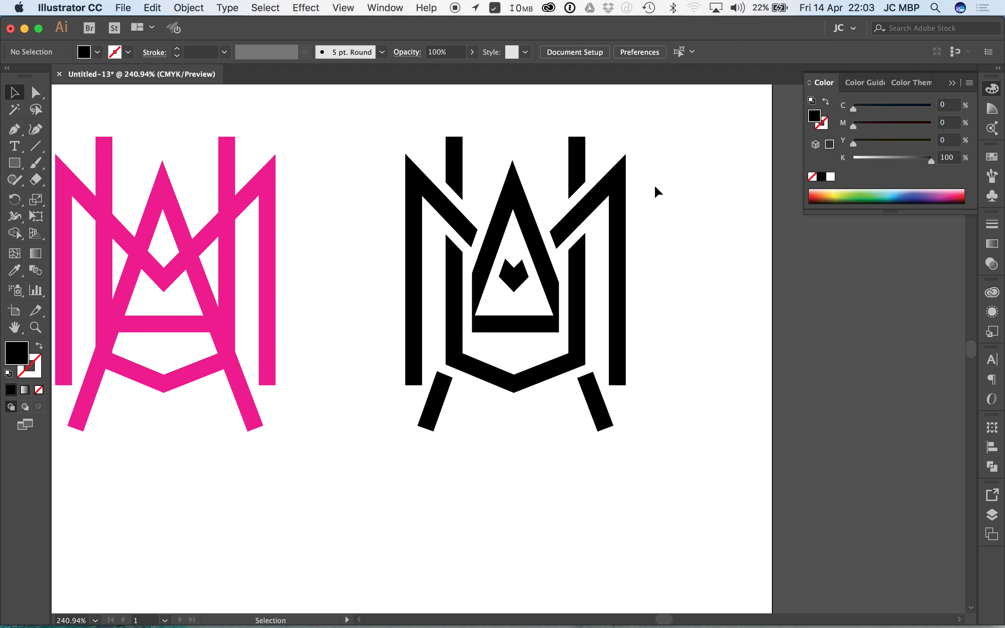
pyautogui.click(189, 8)
pyautogui.moveTo(276, 299)
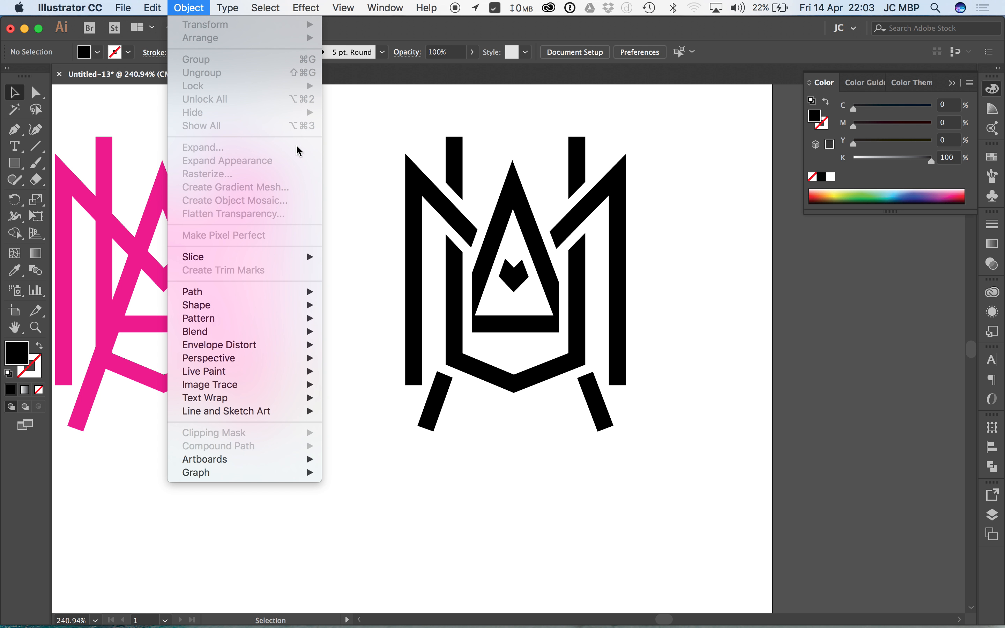
pyautogui.click(364, 133)
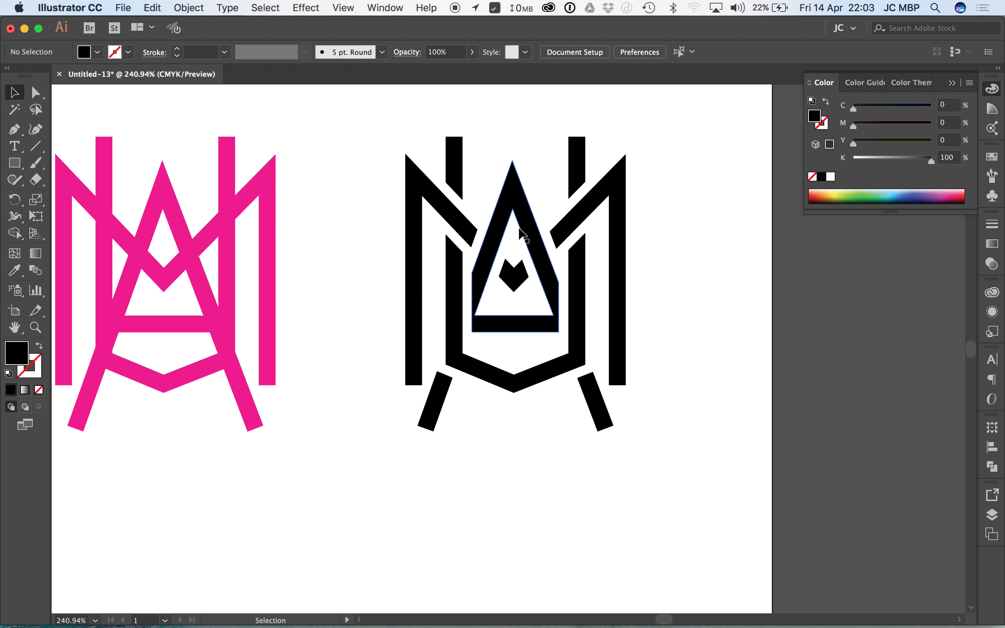
# - Add two anchor points to the pink U's right stem, above and below its crossing with the M's diagonal
pyautogui.click(227, 161)
pyautogui.click(15, 131)
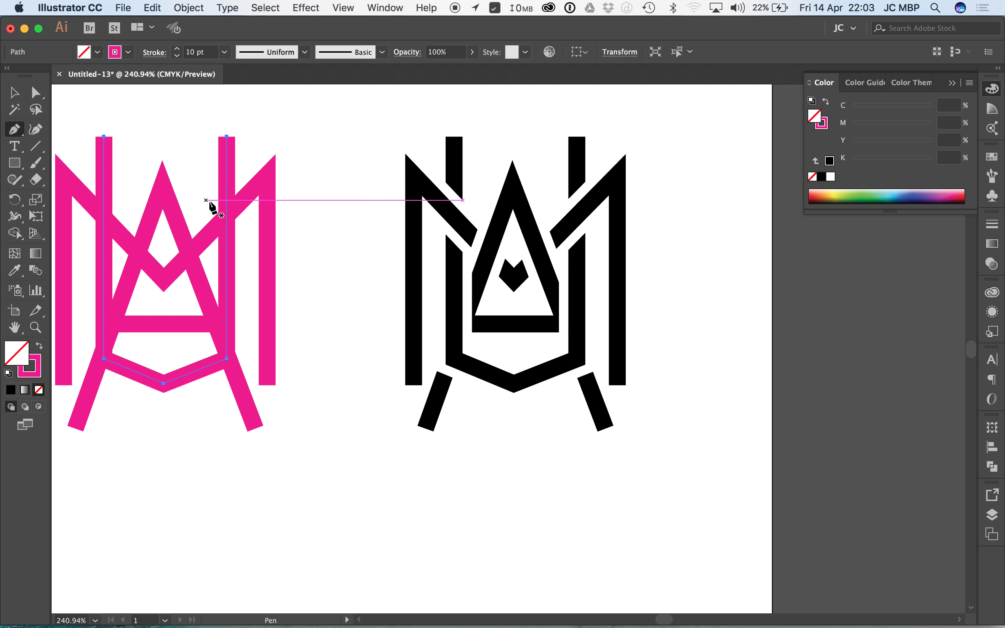
pyautogui.click(227, 191)
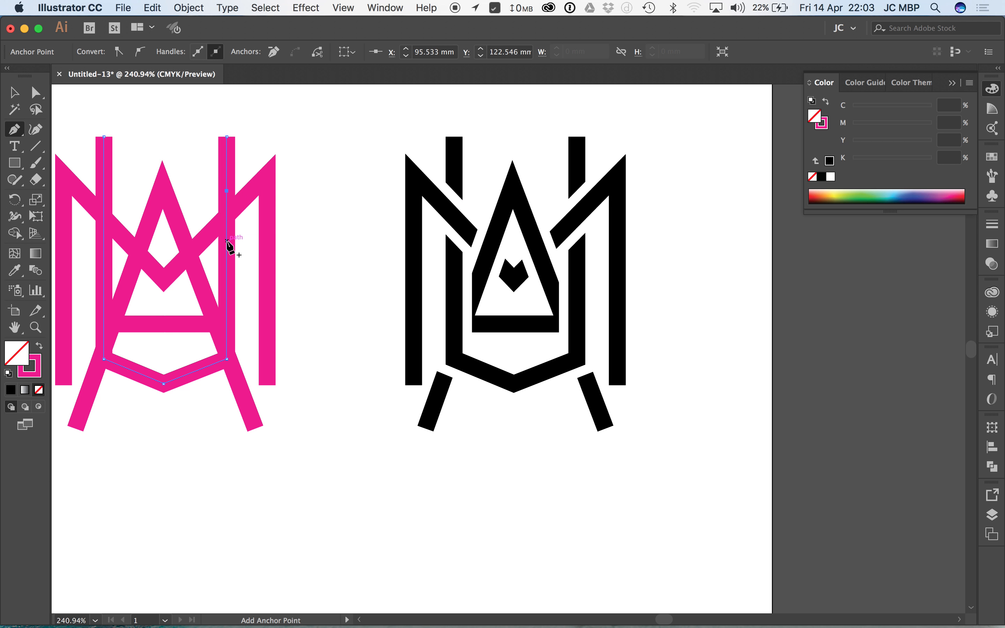
pyautogui.press('v')
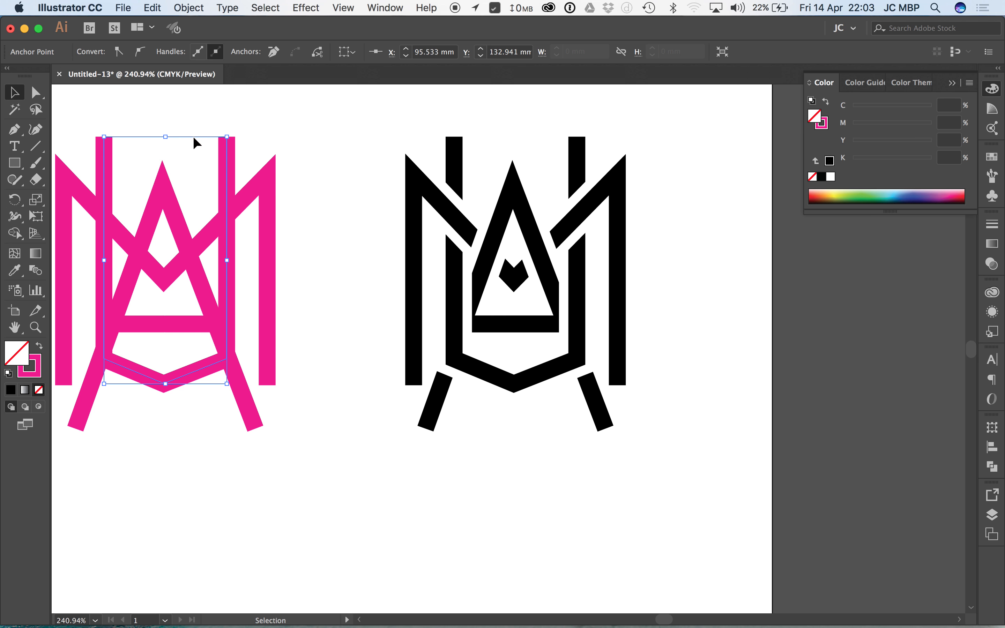
# - Isolate the pink U and delete the right stem's segment between the two added anchor points
pyautogui.doubleClick(227, 163)
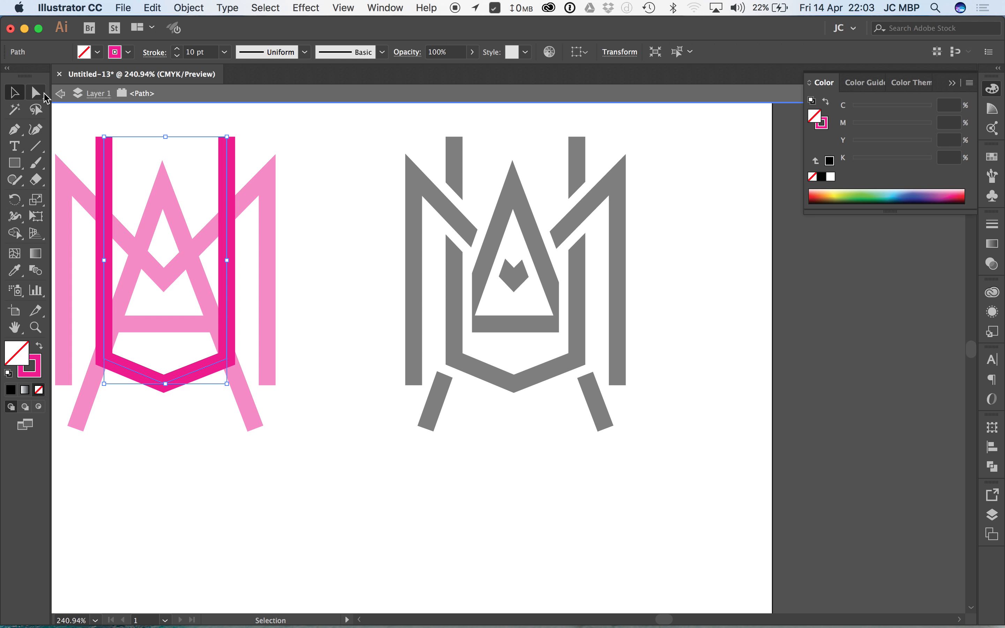
pyautogui.press('a')
pyautogui.click(228, 233)
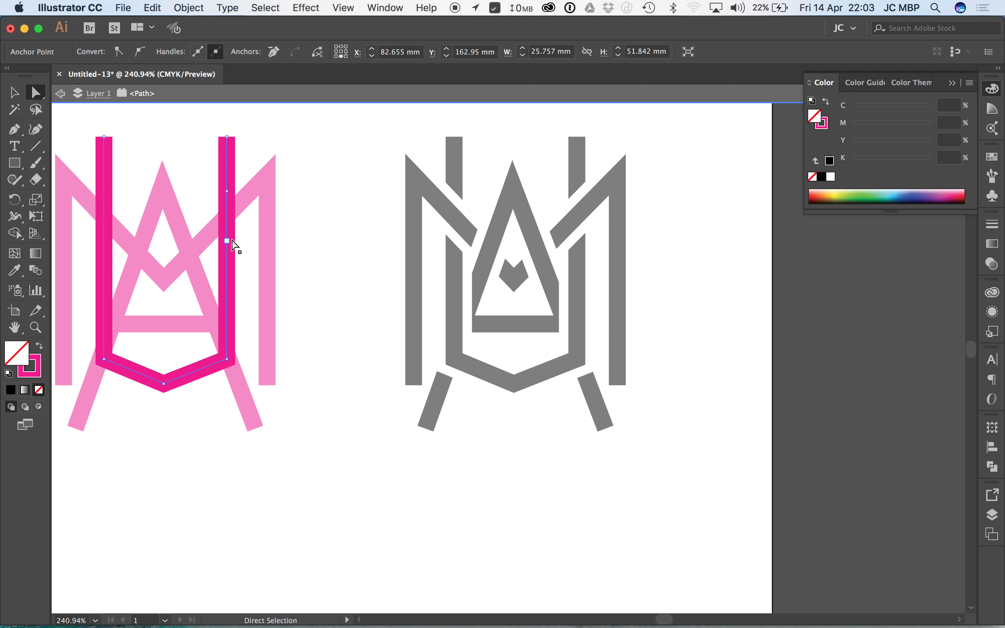
pyautogui.press('Delete')
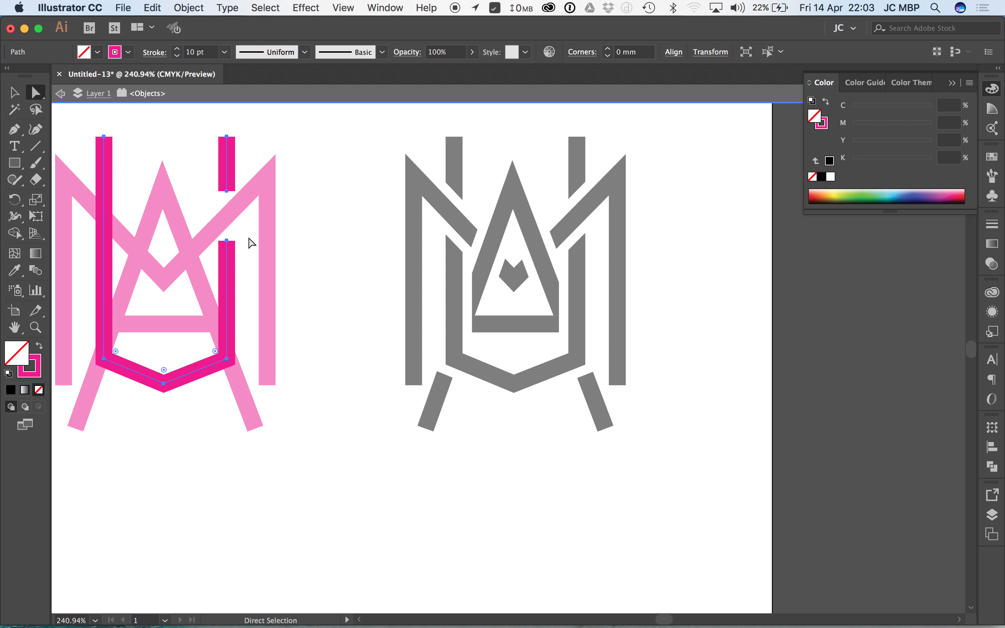
# - Undo the gap cut in the pink U's right stem, exit isolation mode and deselect the path
pyautogui.doubleClick(332, 198)
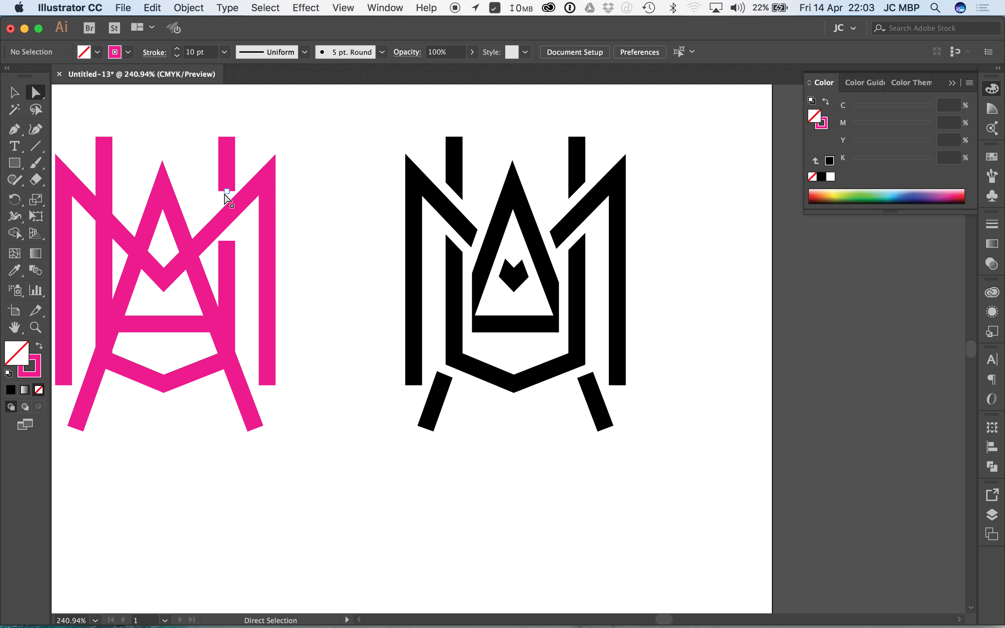
pyautogui.doubleClick(228, 214)
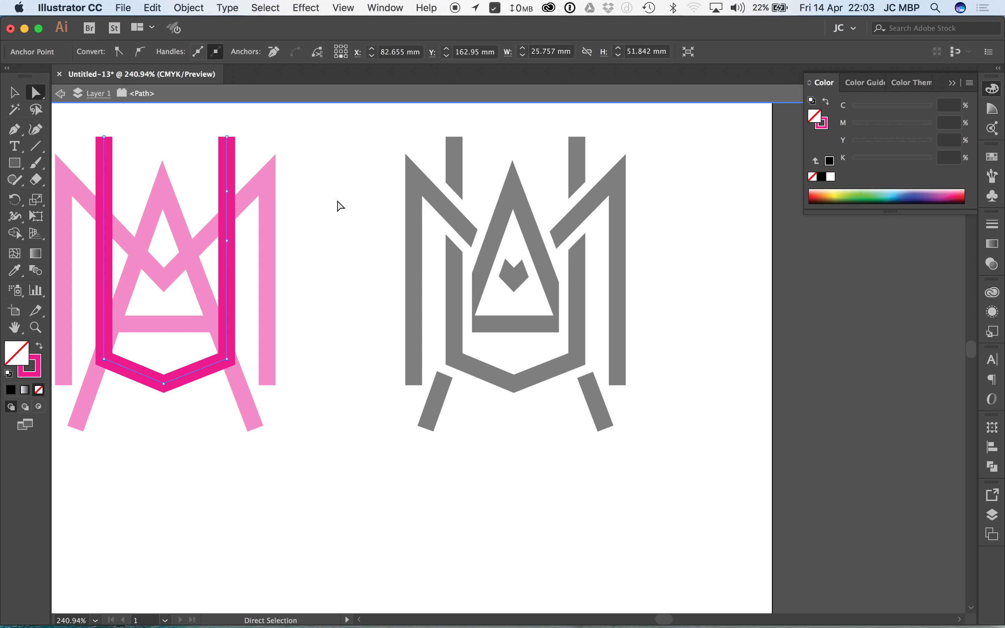
pyautogui.doubleClick(375, 264)
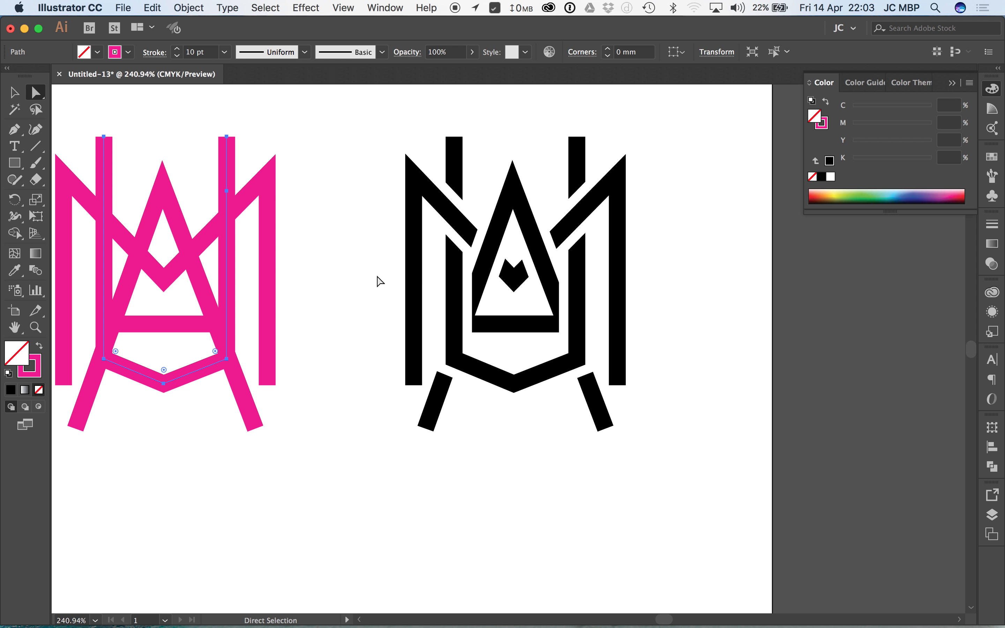
pyautogui.click(676, 251)
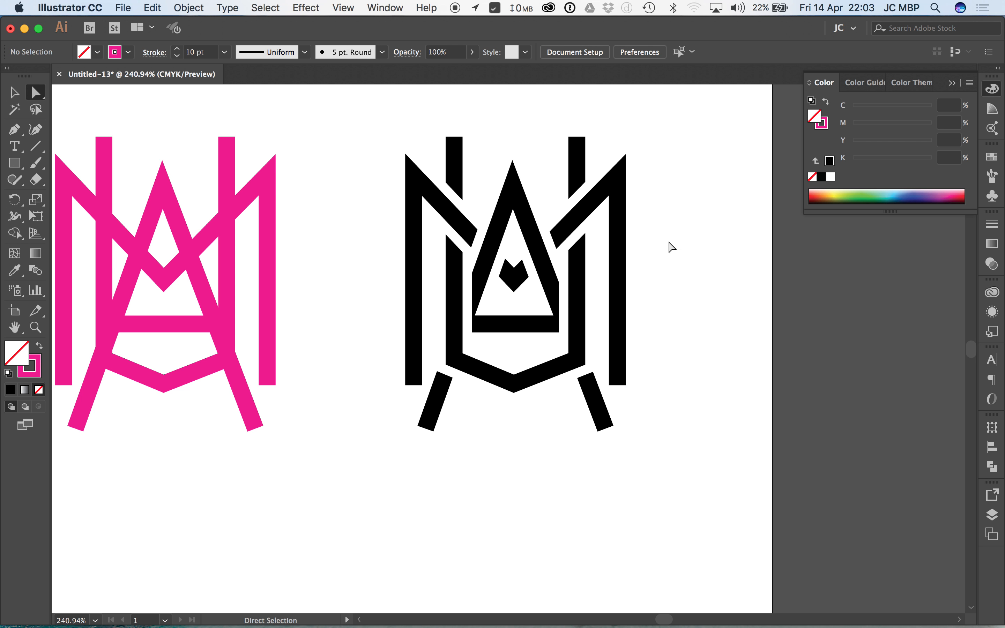
# - Switch to Any.do and mark the "Off-setting + expand" sub-task of "AI - Pen tool" as complete
pyautogui.press('super+Tab')
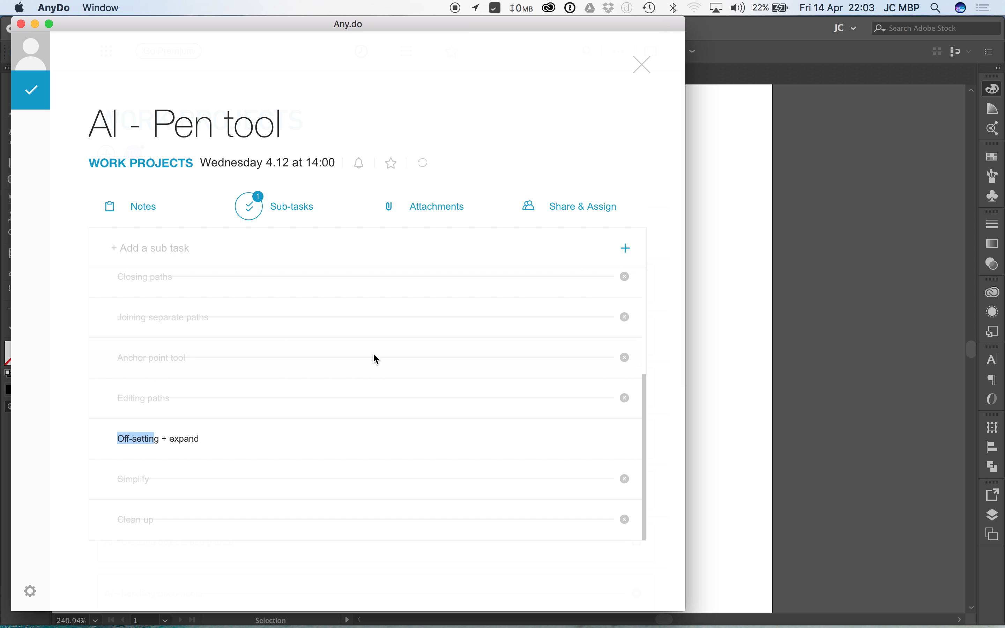
pyautogui.click(625, 441)
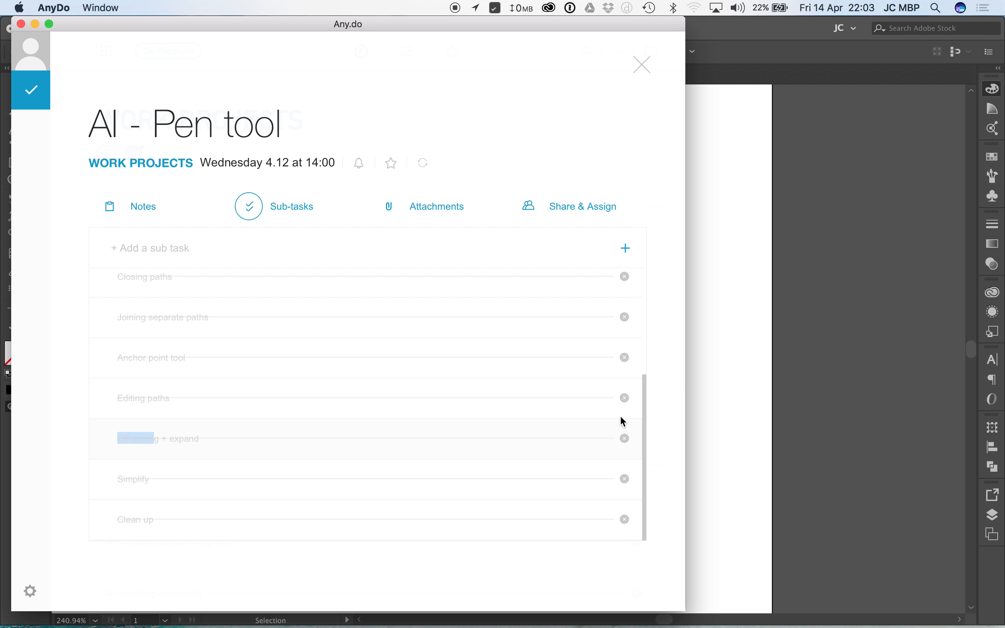